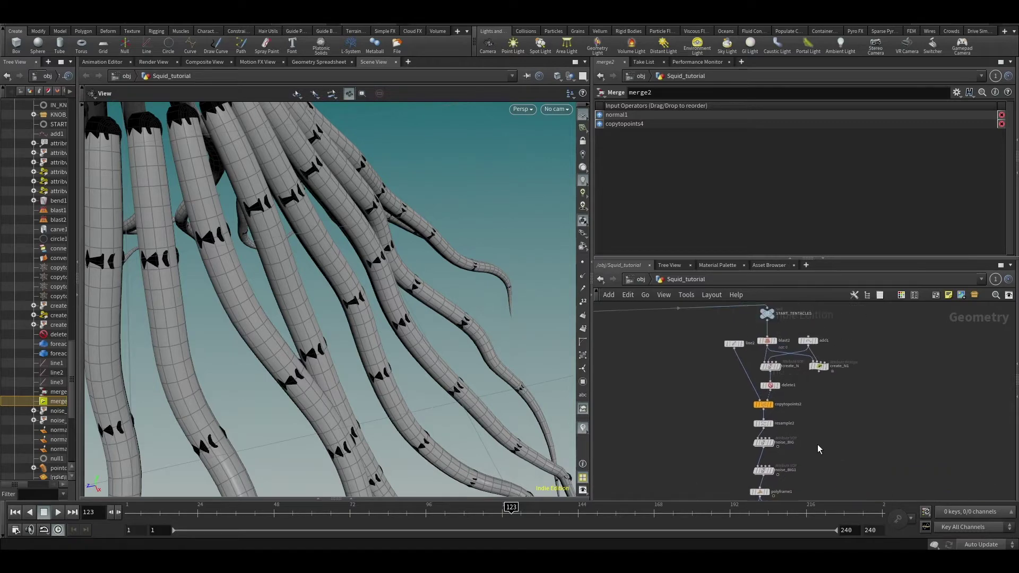
# Step: Set create_N's display flag and frame the dark disc with its radiating blue lines
pyautogui.scroll(3, 789, 383)
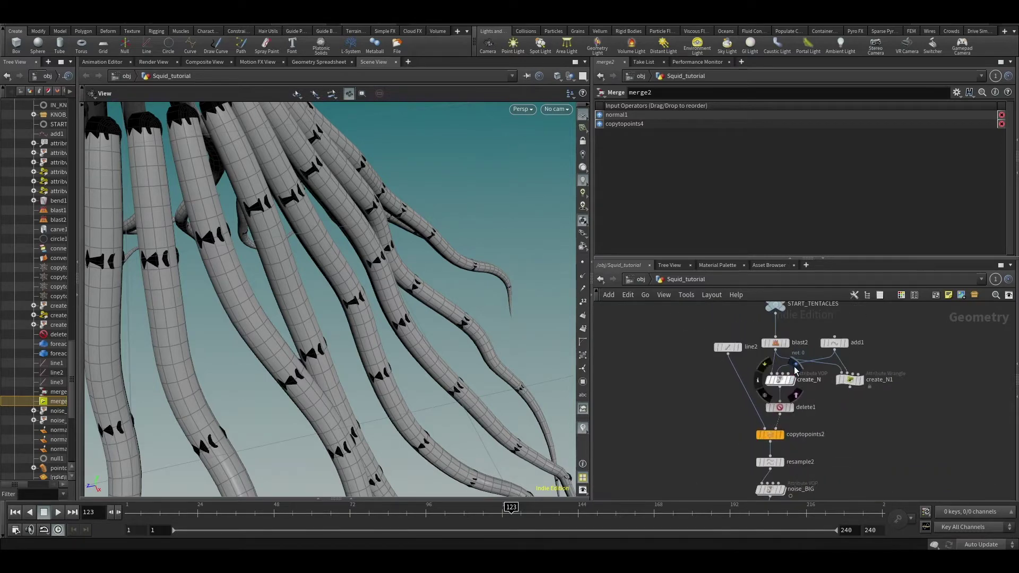
pyautogui.click(794, 367)
pyautogui.press('f')
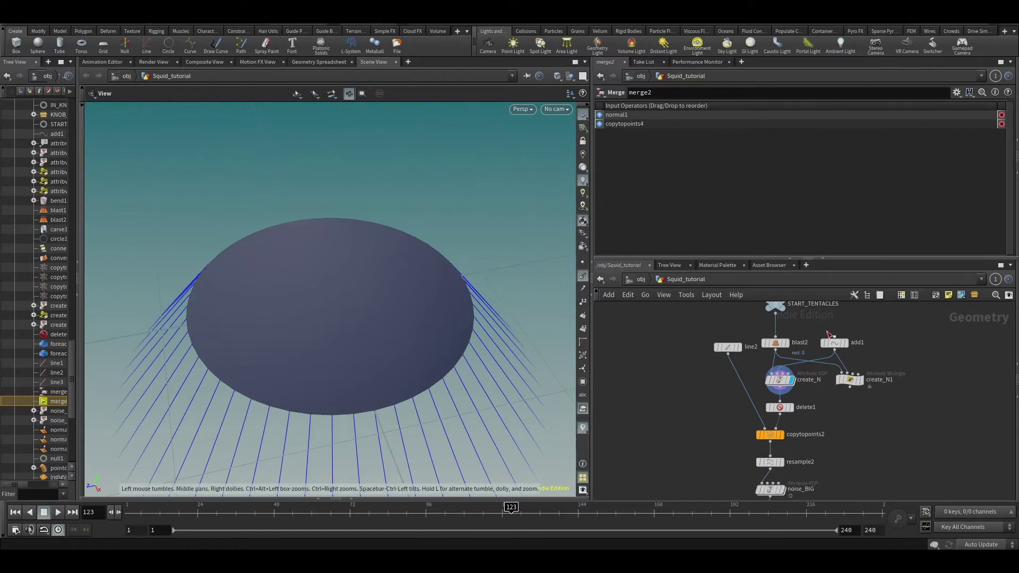
pyautogui.moveTo(413, 262); pyautogui.dragTo(384, 336)
pyautogui.moveTo(912, 425); pyautogui.dragTo(806, 326, button='middle')
# Step: Display copytopoints4's rings of barrel-shaped pieces and orbit from top-down to oblique views
pyautogui.press('f')
pyautogui.scroll(2, 865, 375)
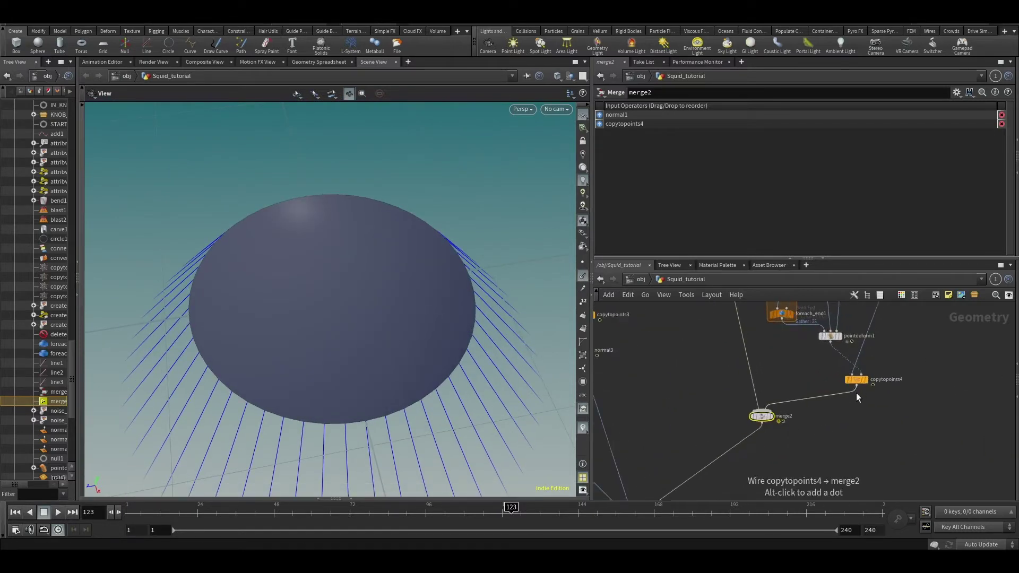
pyautogui.click(865, 379)
pyautogui.scroll(6, 393, 265)
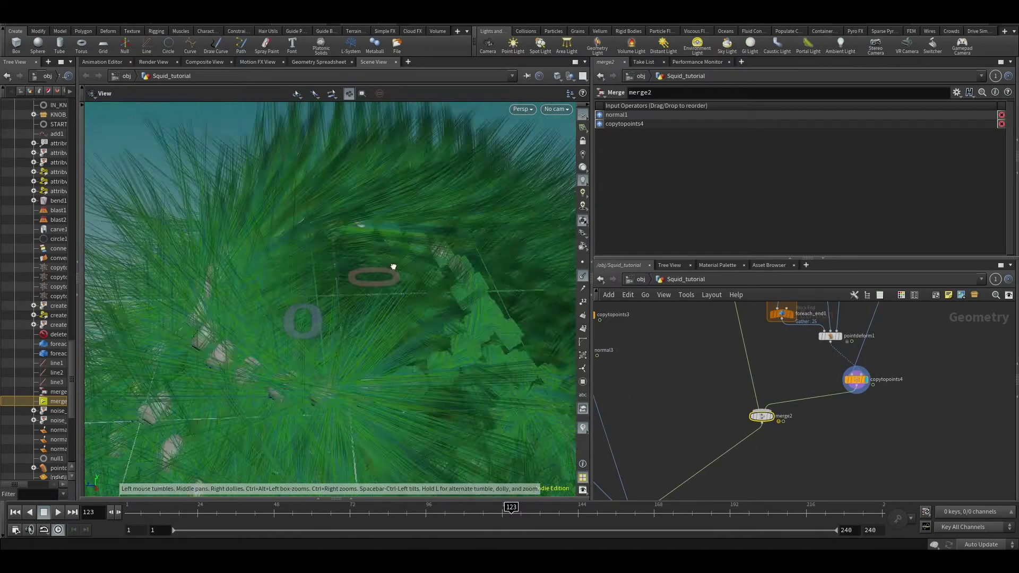
pyautogui.scroll(-5, 363, 314)
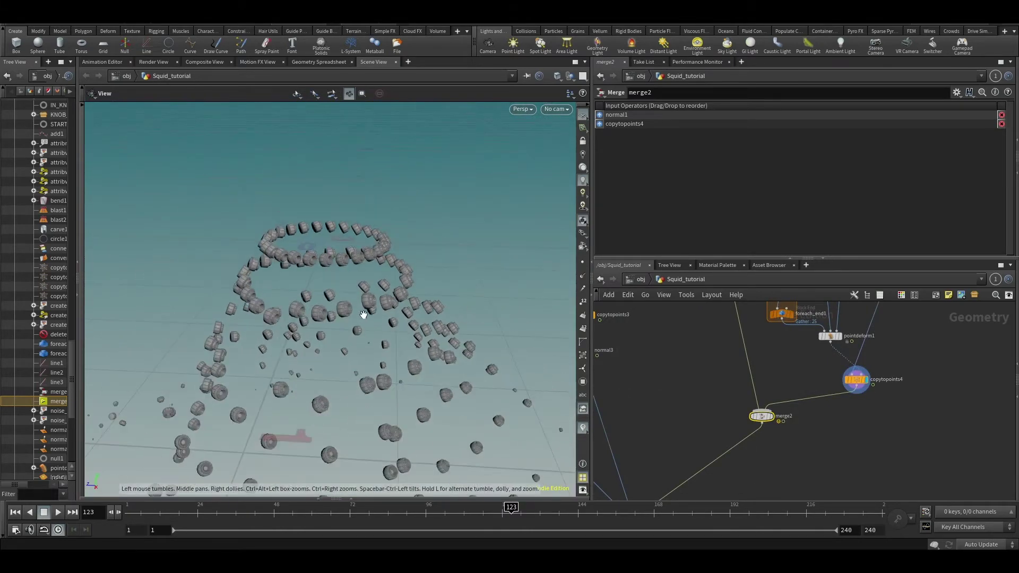
pyautogui.scroll(-3, 363, 314)
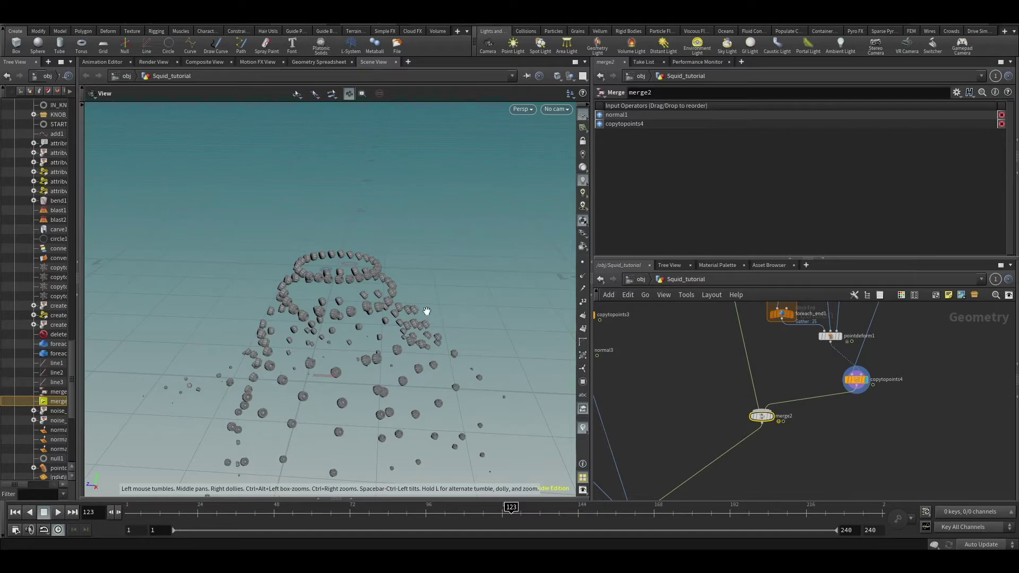
pyautogui.moveTo(418, 340); pyautogui.dragTo(329, 334)
pyautogui.scroll(5, 299, 335)
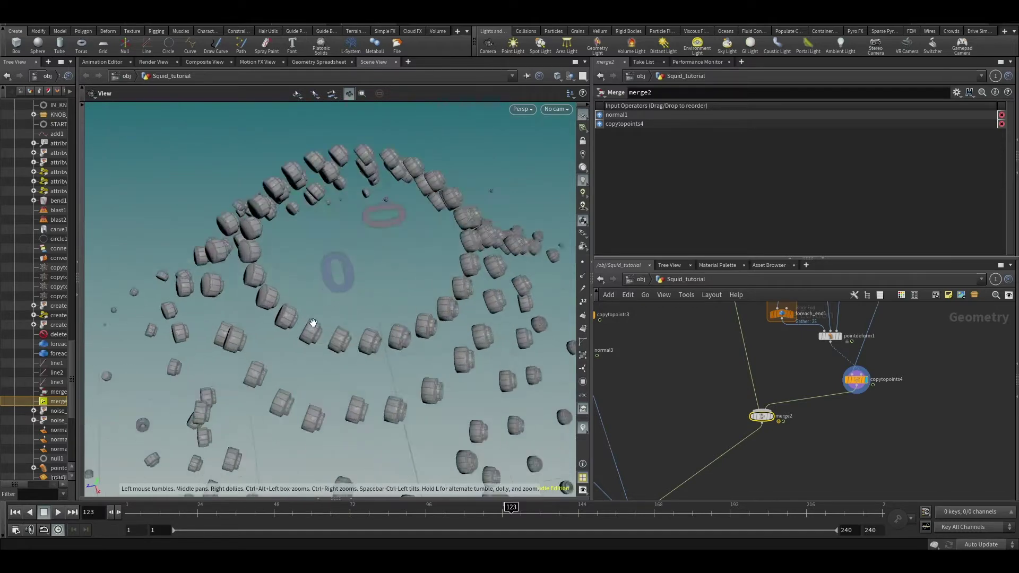
pyautogui.scroll(-3, 306, 310)
pyautogui.moveTo(314, 284); pyautogui.dragTo(455, 212)
# Step: Scrub the timeline to frame 177 and nudge the copytopoints4 node down-right
pyautogui.click(306, 508)
pyautogui.moveTo(306, 507); pyautogui.dragTo(682, 511)
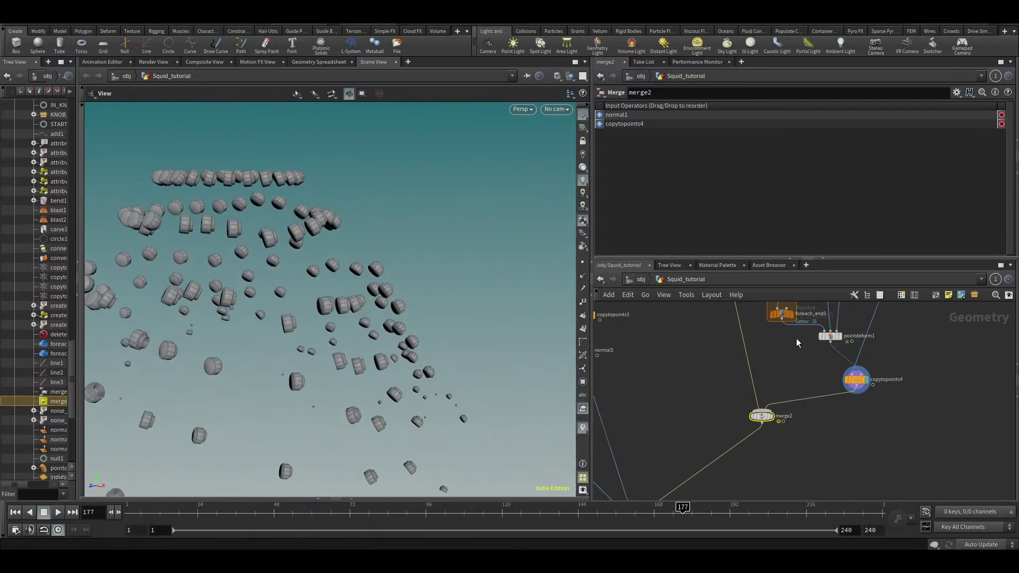
pyautogui.moveTo(858, 366); pyautogui.dragTo(863, 422, button='middle')
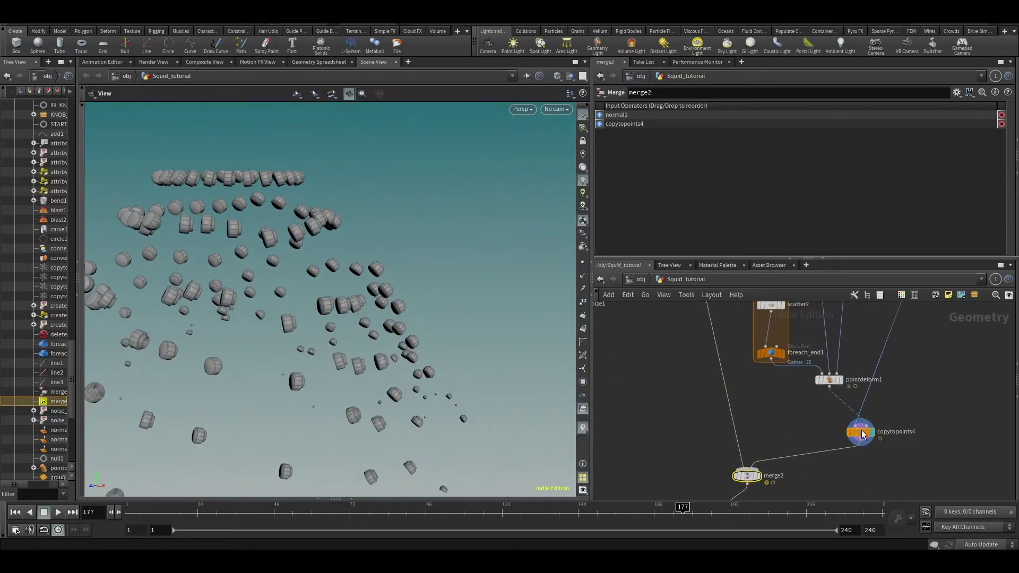
pyautogui.moveTo(862, 422); pyautogui.dragTo(890, 432)
pyautogui.moveTo(825, 400); pyautogui.dragTo(782, 391, button='middle')
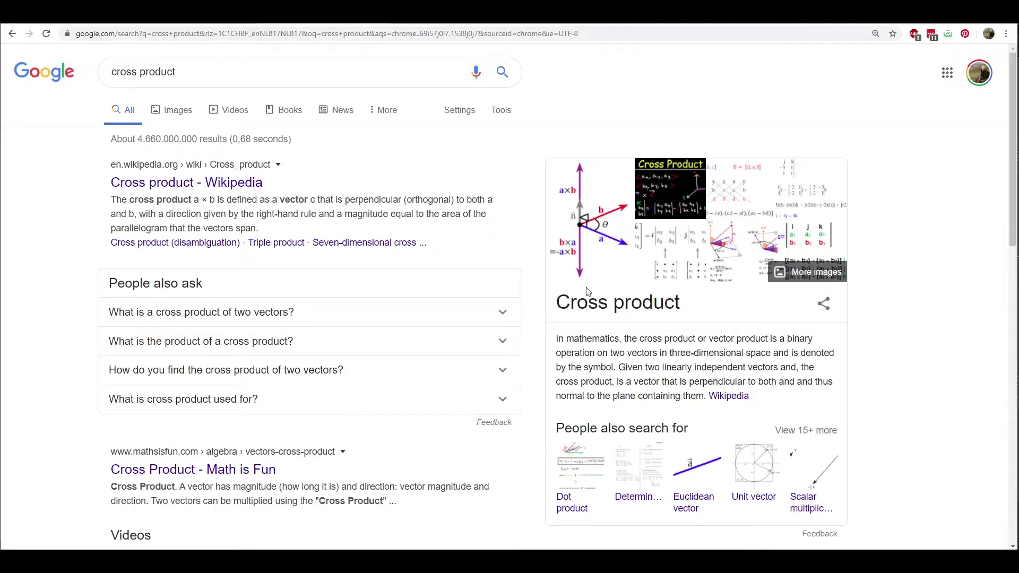
# Step: Read the cross product definition on Google, then save the scene as Squid_v001.hiplc
pyautogui.moveTo(568, 298); pyautogui.dragTo(733, 307)
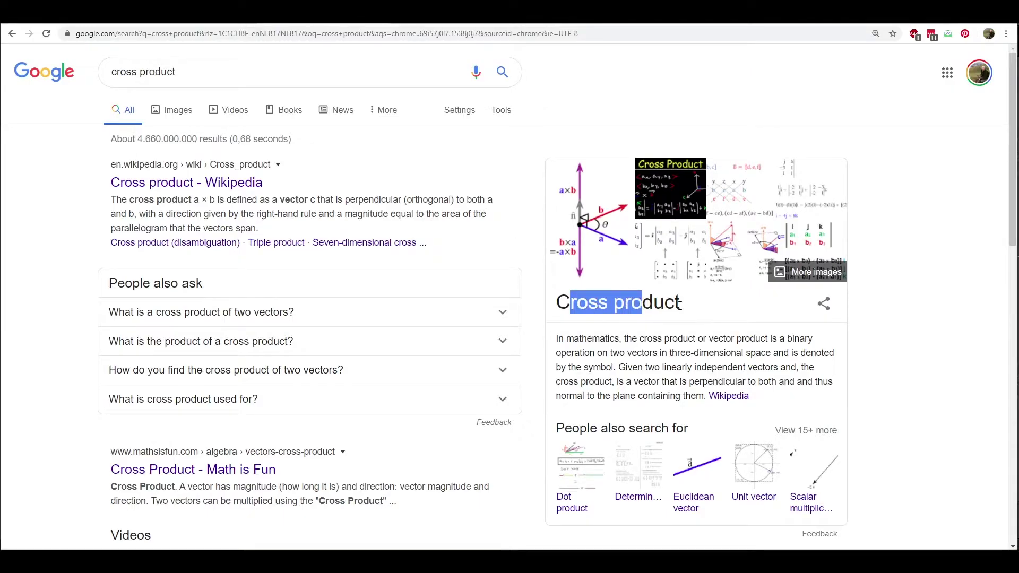
pyautogui.click(612, 353)
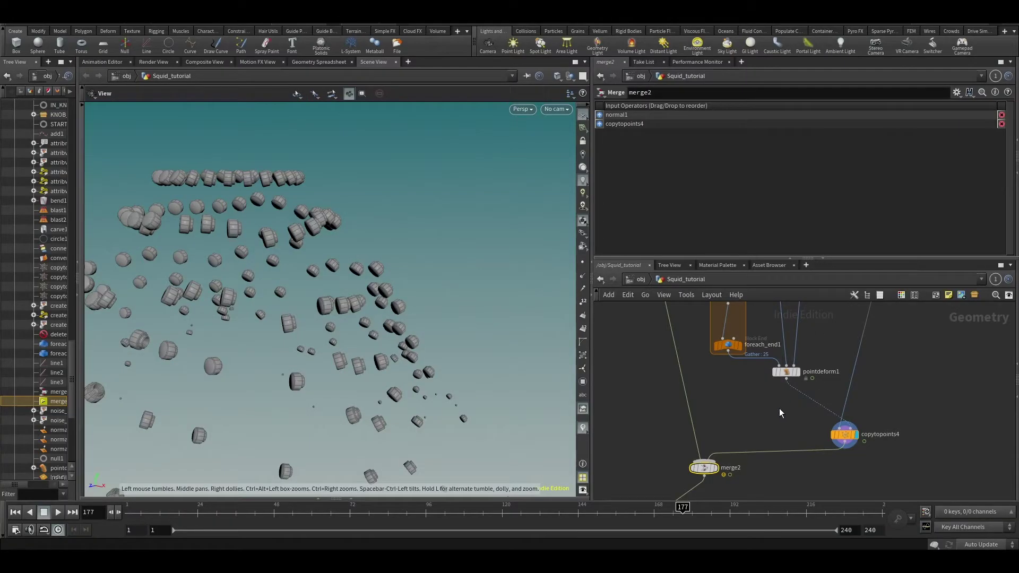
pyautogui.moveTo(779, 412); pyautogui.dragTo(731, 409, button='middle')
pyautogui.hotkey('ctrl', 's')
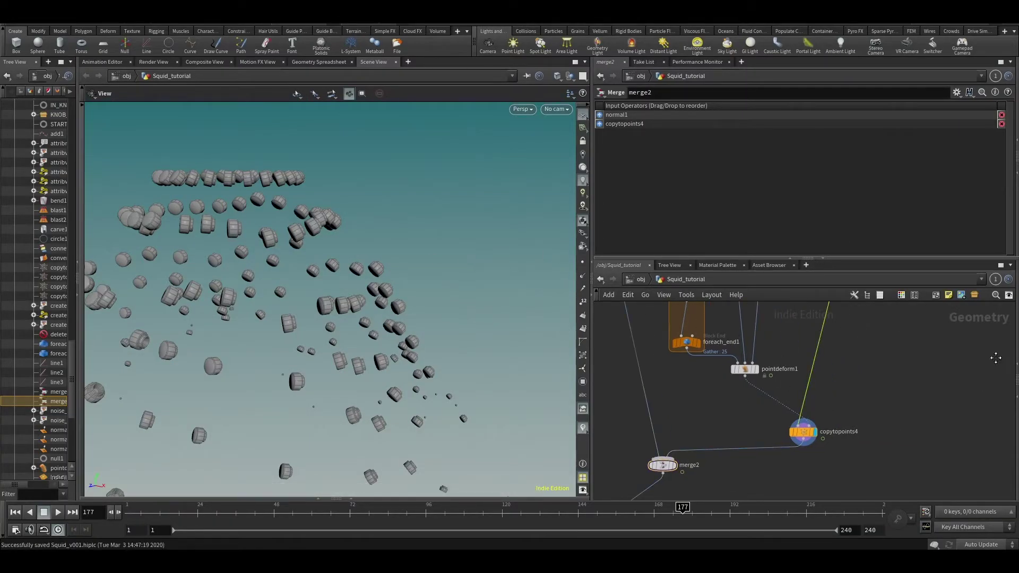
# Step: Add an add2 node with Point 0 enabled, creating a single point at the origin
pyautogui.press('h')
pyautogui.press('Tab')
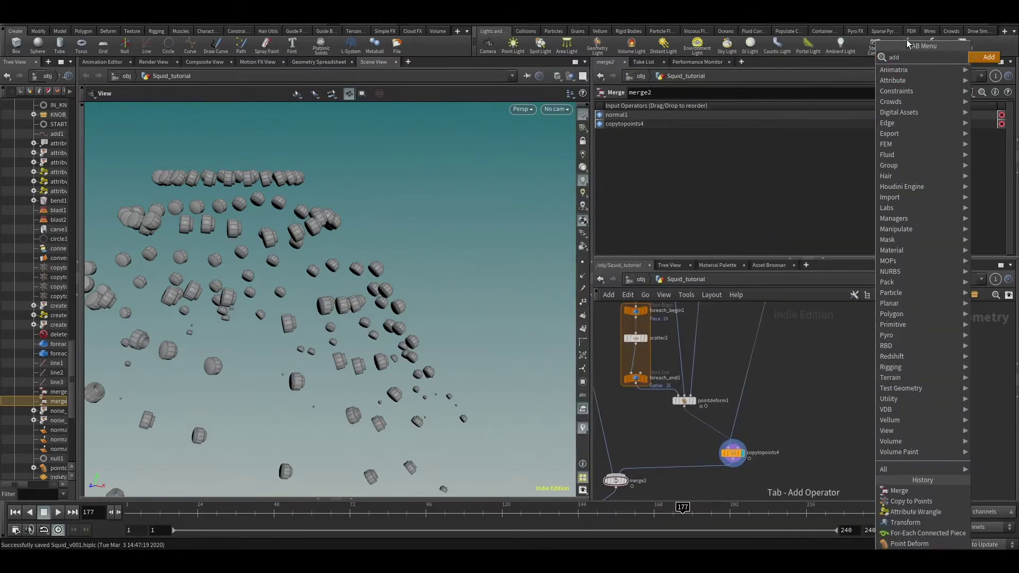
pyautogui.click(988, 58)
pyautogui.click(857, 351)
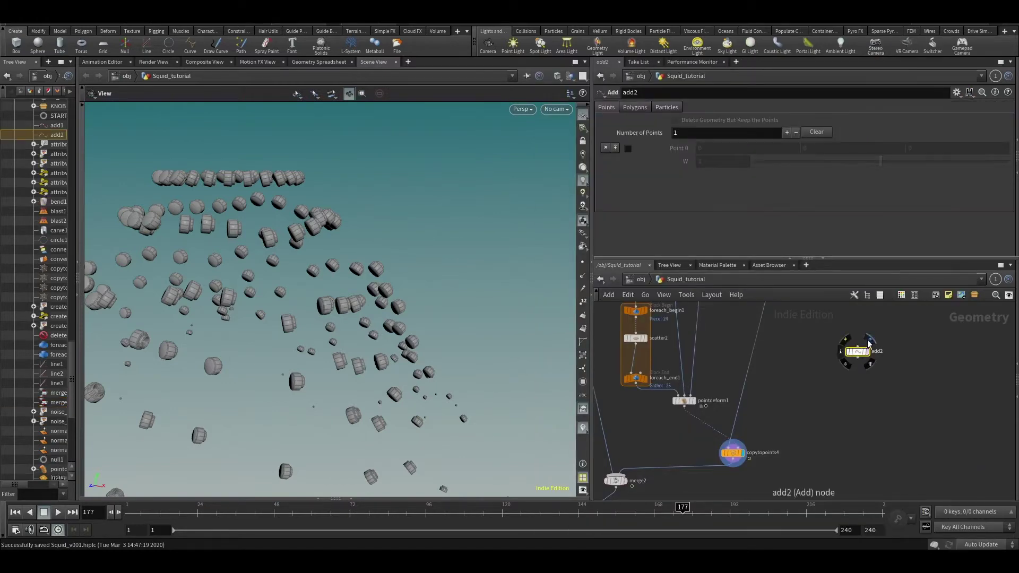
pyautogui.click(628, 148)
pyautogui.press('f')
pyautogui.moveTo(329, 253); pyautogui.dragTo(455, 377)
pyautogui.moveTo(868, 459); pyautogui.dragTo(833, 459, button='middle')
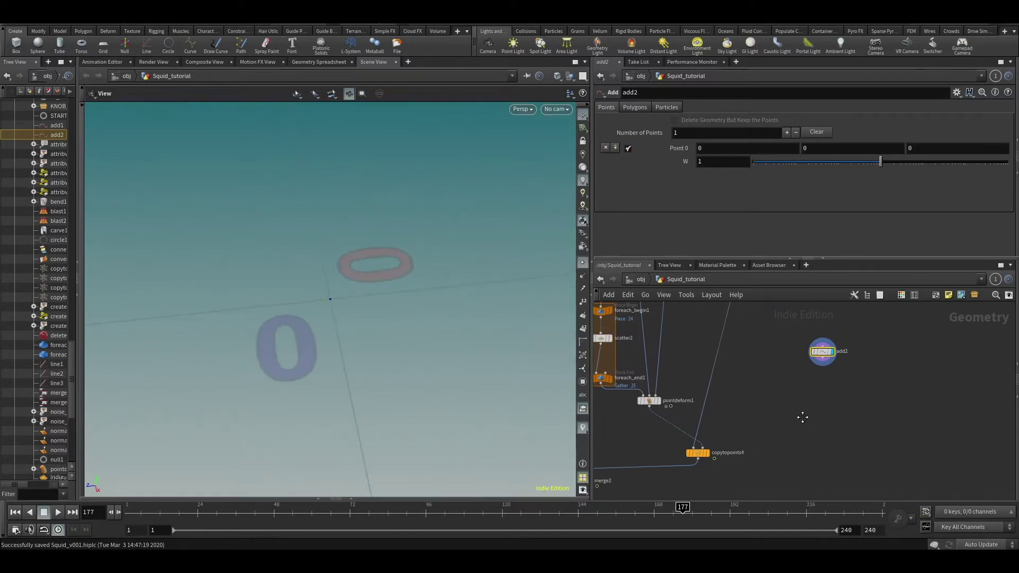
pyautogui.scroll(1, 817, 382)
# Step: Create an Attribute Wrangle (attribwrangle4) below add2 using the 'awr' search
pyautogui.press('Tab')
pyautogui.write('awr')
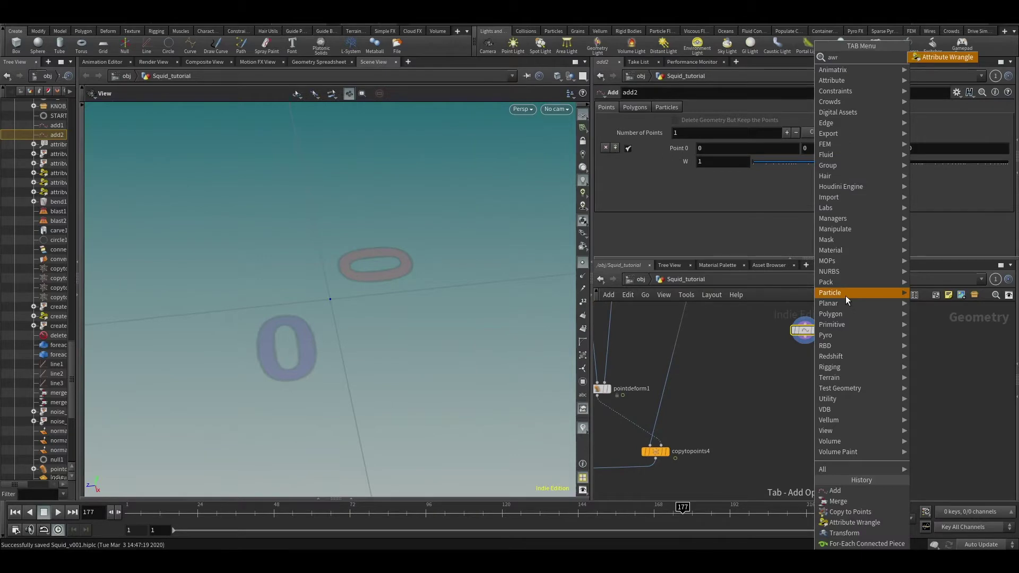
pyautogui.press('Return')
pyautogui.moveTo(400, 189); pyautogui.dragTo(348, 197)
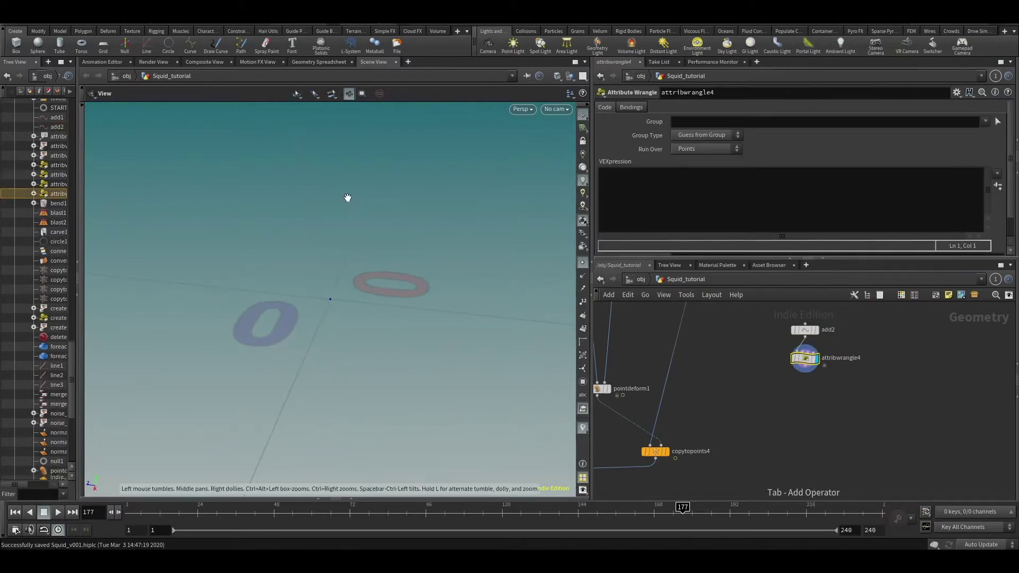
# Step: Write v@N = {1,0,0}; and v@up = {0,1,0}; in attribwrangle4's VEXpression
pyautogui.click(684, 213)
pyautogui.write('v2')
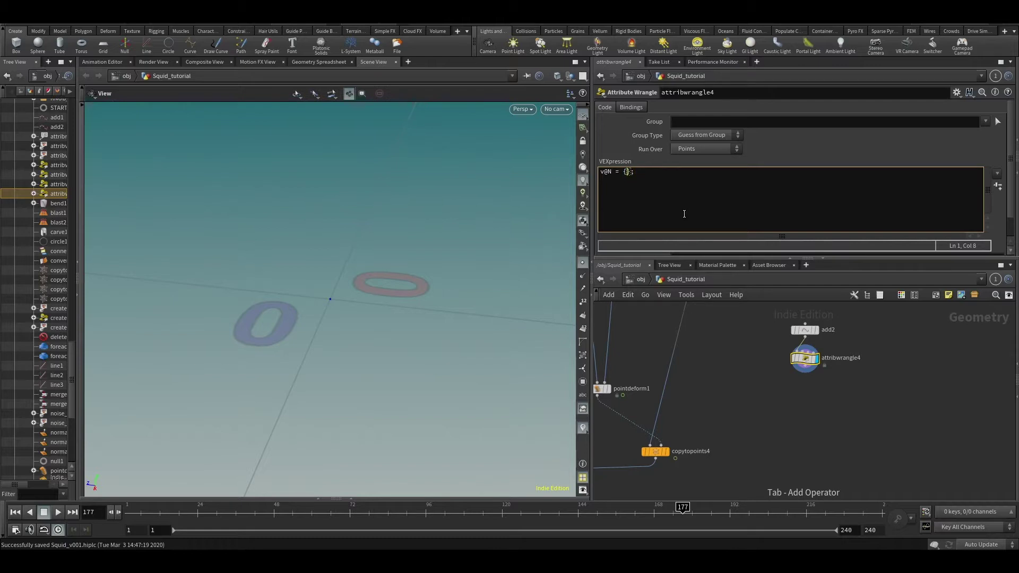
pyautogui.write(',0')
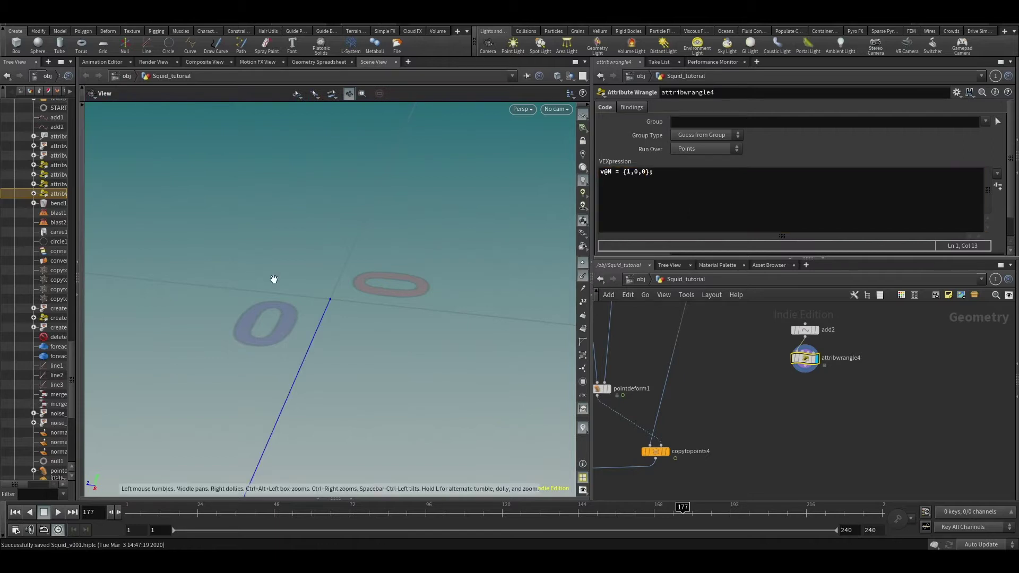
pyautogui.moveTo(274, 279); pyautogui.dragTo(228, 295)
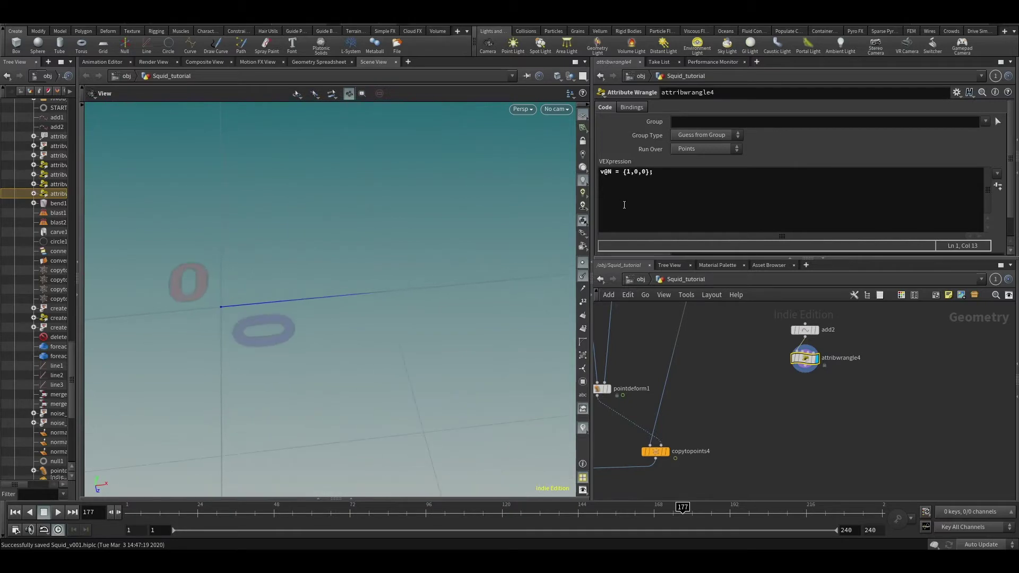
pyautogui.click(726, 189)
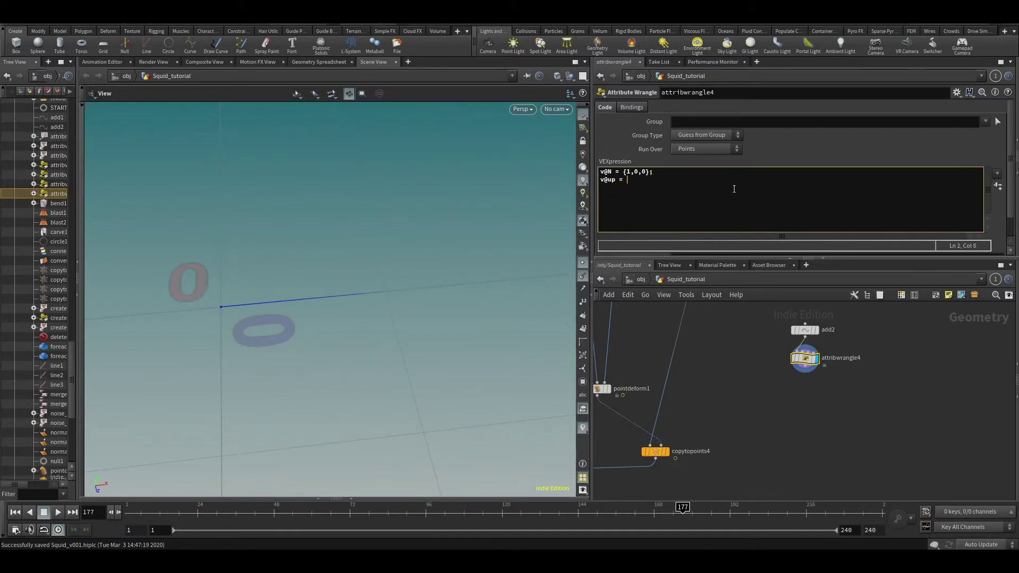
pyautogui.write('v@up = {0,1}')
pyautogui.write(';')
pyautogui.press('Left')
pyautogui.press('Left')
pyautogui.write('0,1')
pyautogui.press('BackSpace')
pyautogui.press('BackSpace')
pyautogui.scroll(3, 843, 358)
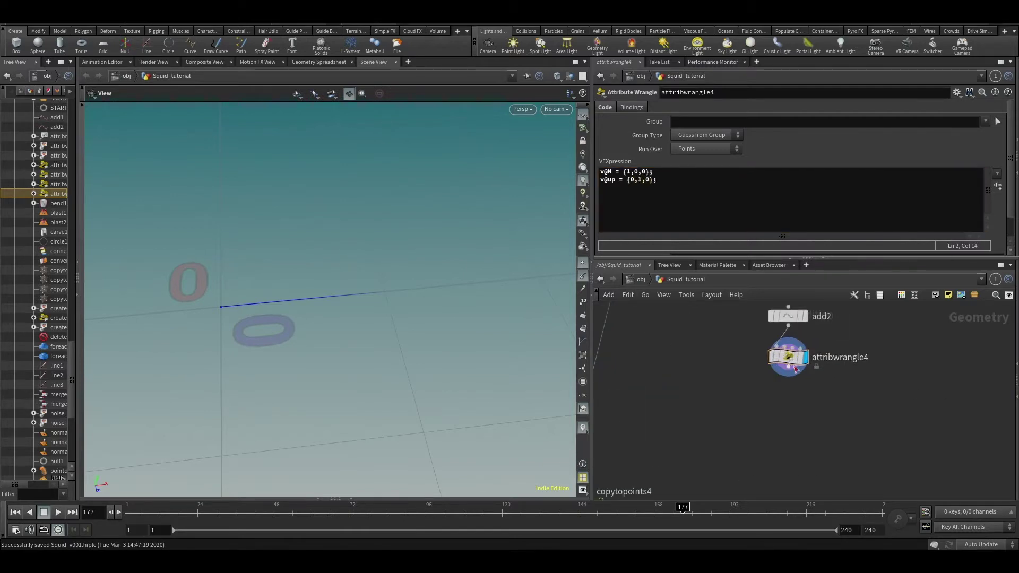
# Step: Check the up attribute in attribwrangle4's node info and view the green up line
pyautogui.click(765, 355)
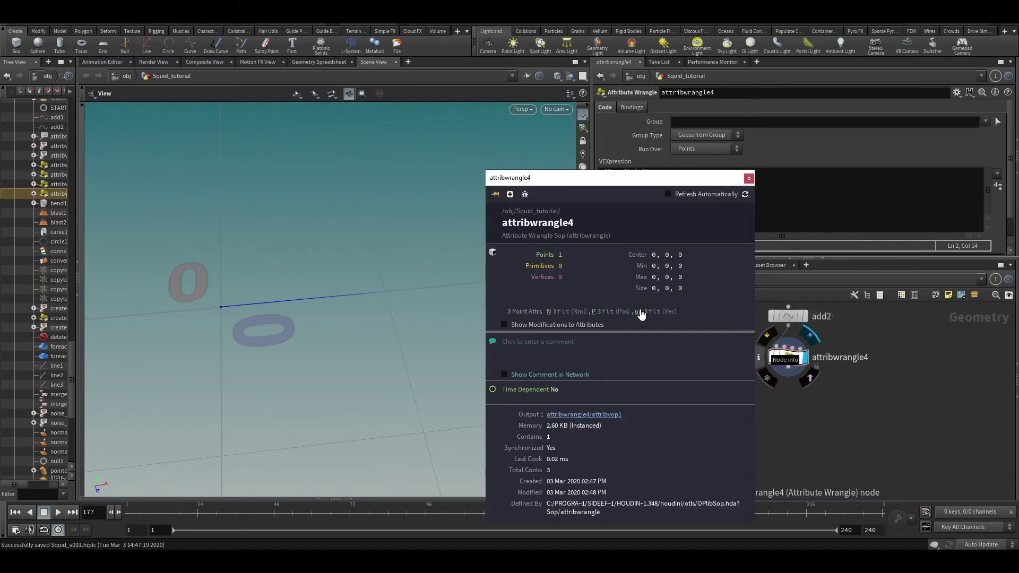
pyautogui.click(640, 311)
pyautogui.click(748, 177)
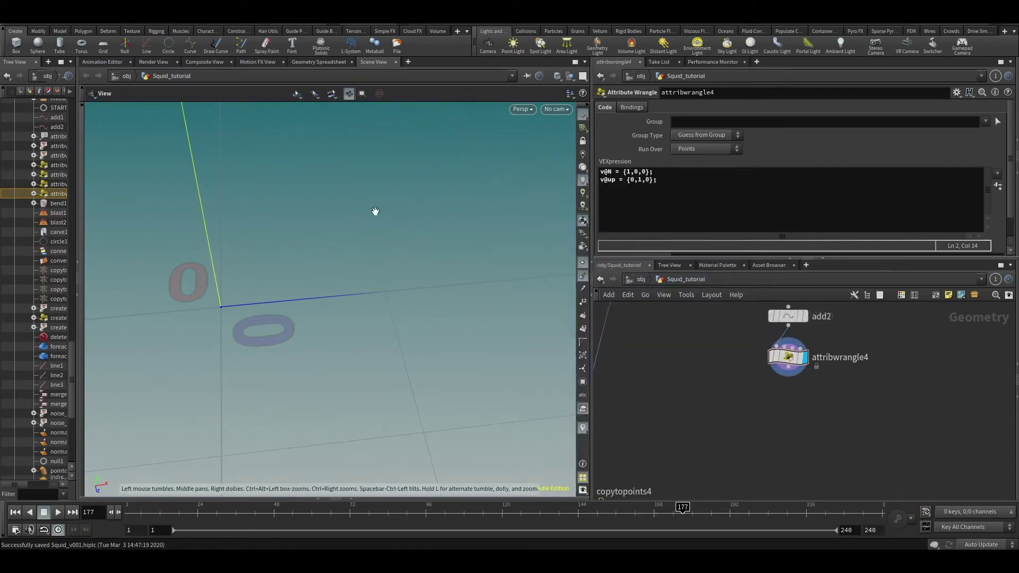
pyautogui.moveTo(375, 211); pyautogui.dragTo(352, 297)
pyautogui.scroll(-3, 355, 293)
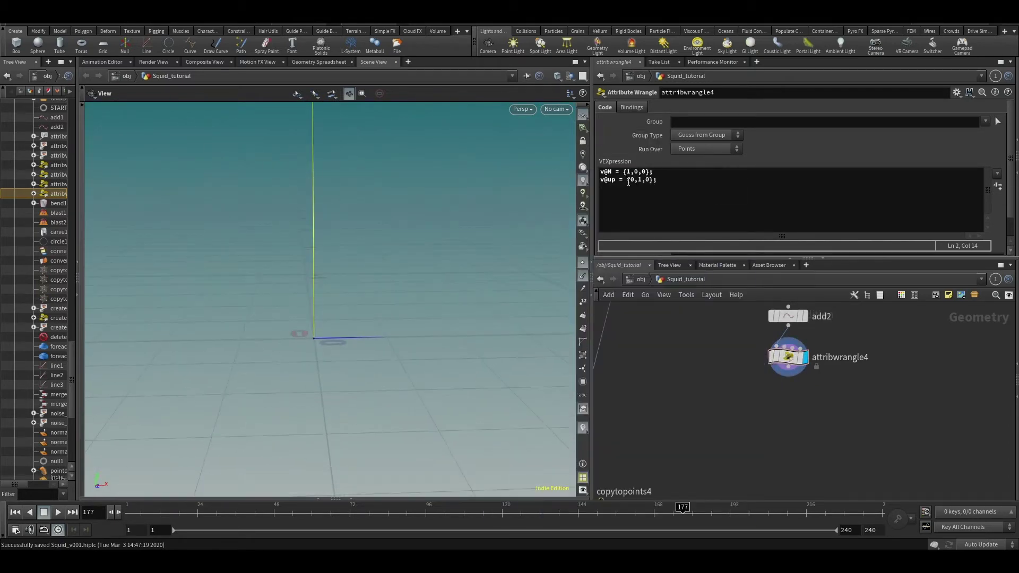
# Step: Open the 'up' visualizer in Display Options > Visualize and lower its Length Scale
pyautogui.press('d')
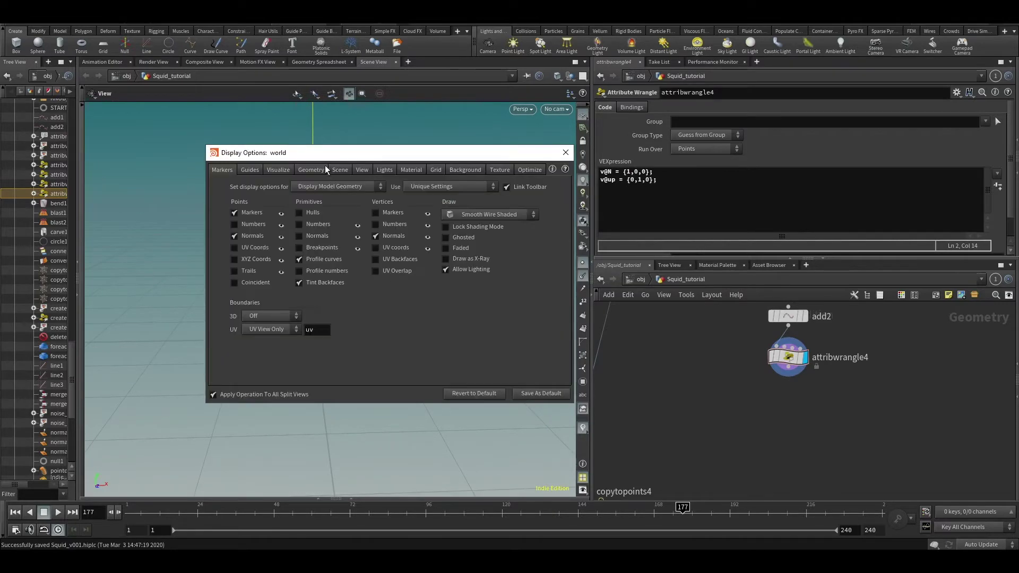
pyautogui.click(565, 153)
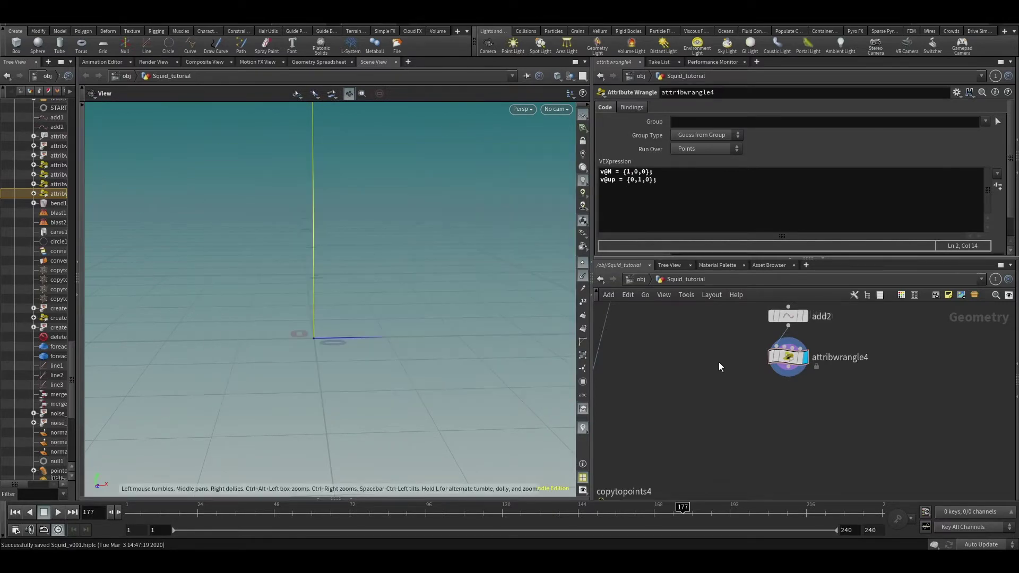
pyautogui.press('d')
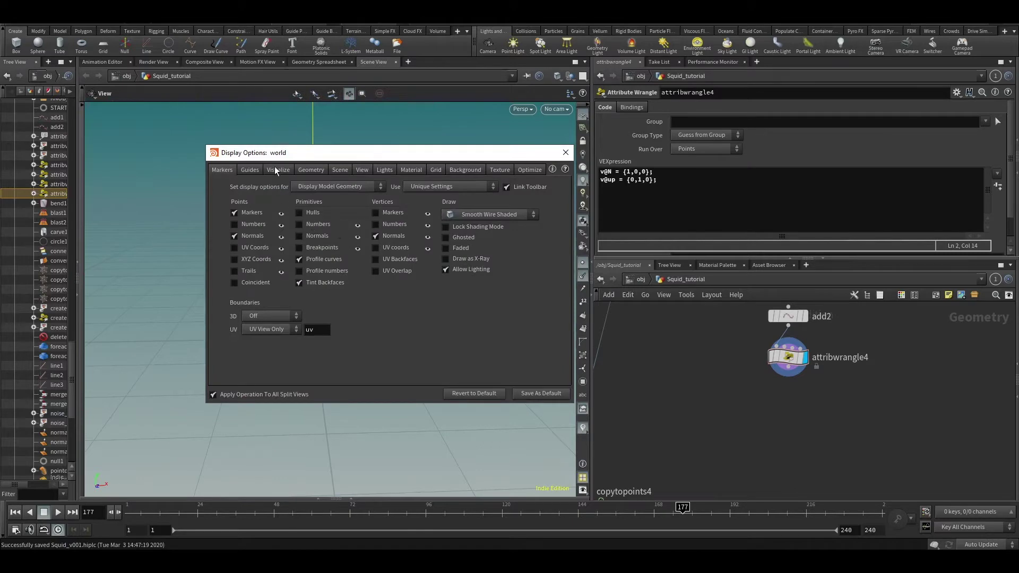
pyautogui.click(278, 169)
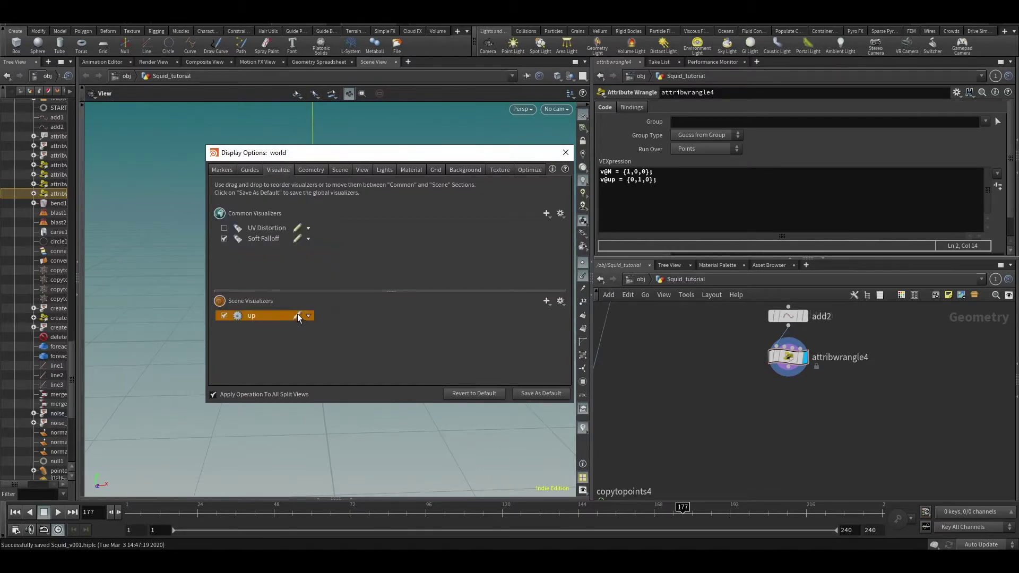
pyautogui.click(298, 315)
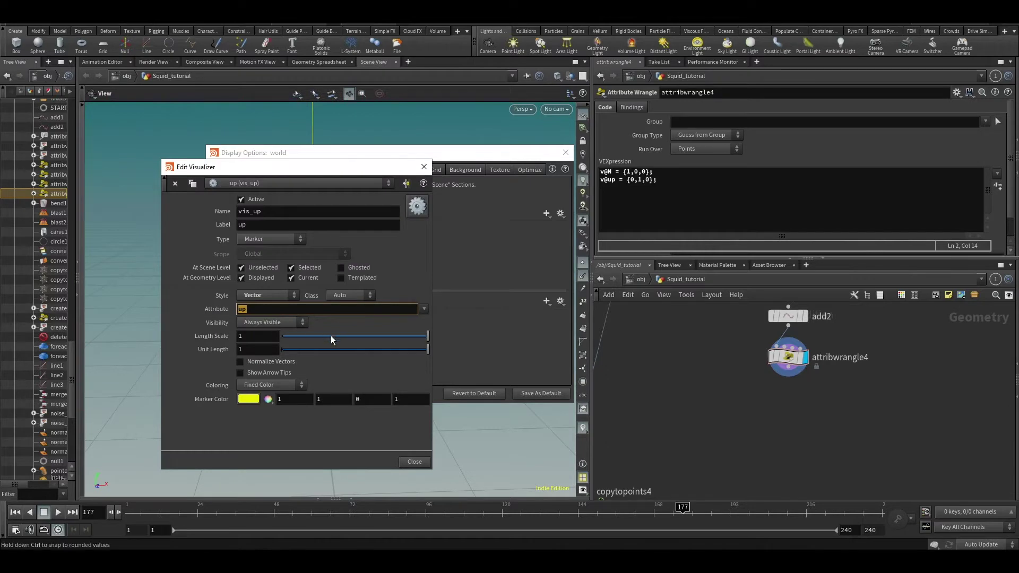
pyautogui.moveTo(330, 336); pyautogui.dragTo(321, 337)
# Step: Shorten the yellow up arrow further to length scale 0.288 and close both dialogs
pyautogui.moveTo(285, 163); pyautogui.dragTo(758, 166)
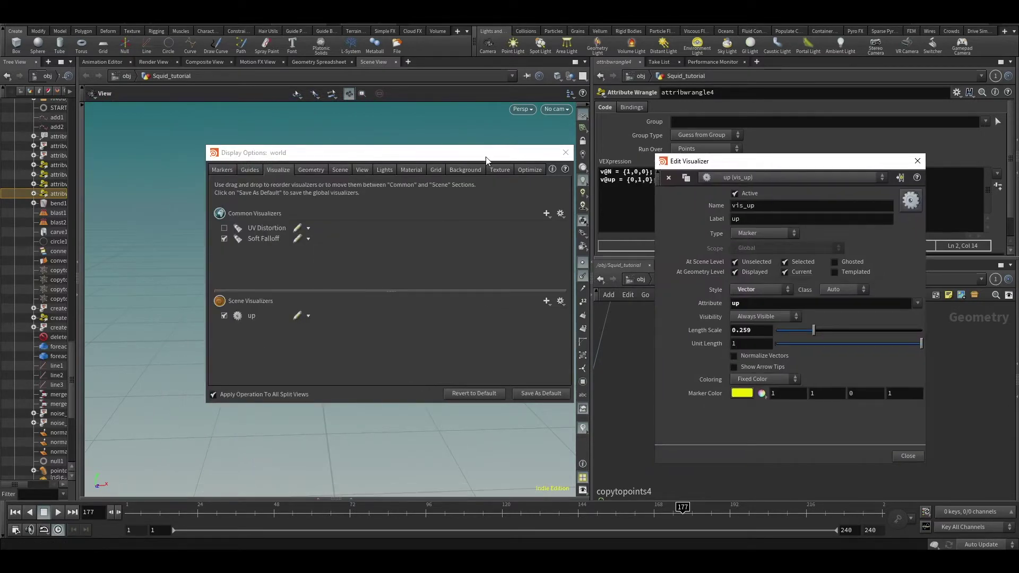
pyautogui.moveTo(487, 154); pyautogui.dragTo(383, 370)
pyautogui.moveTo(813, 330); pyautogui.dragTo(806, 331)
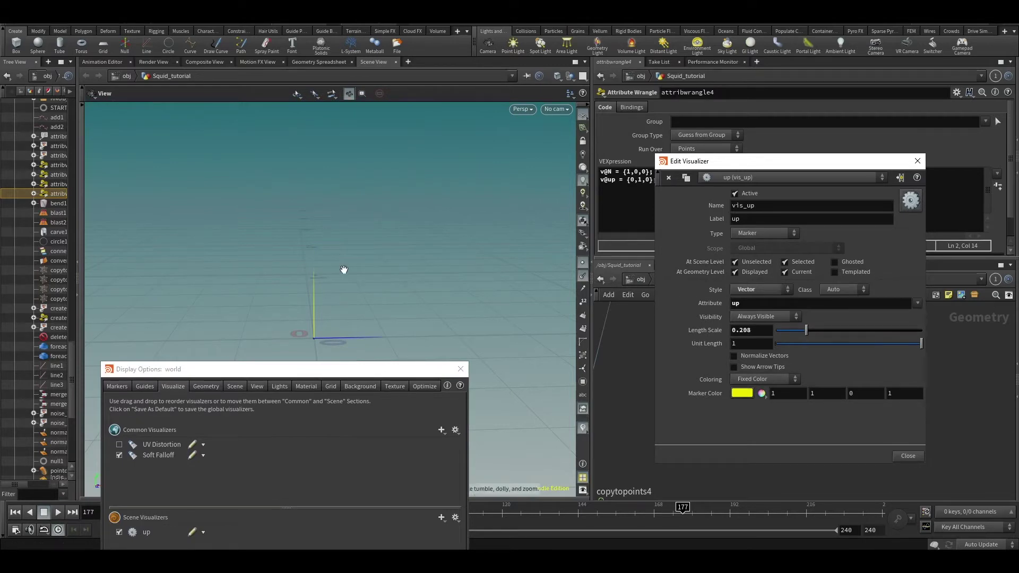
pyautogui.click(460, 369)
pyautogui.moveTo(403, 306); pyautogui.dragTo(350, 374)
pyautogui.click(918, 161)
pyautogui.moveTo(290, 290); pyautogui.dragTo(348, 286)
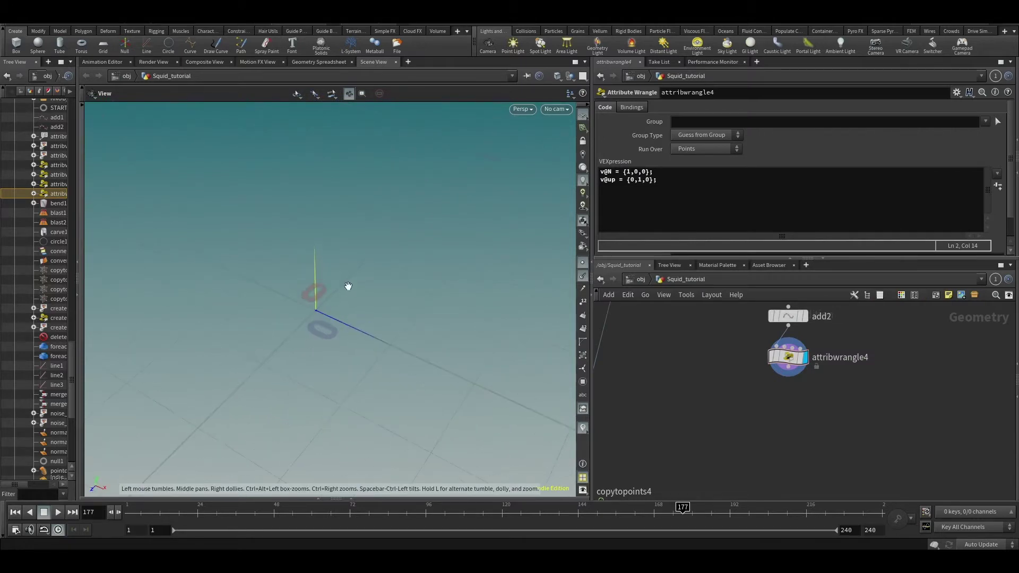
pyautogui.moveTo(277, 348)
pyautogui.mouseDown()
pyautogui.moveTo(263, 336)
pyautogui.moveTo(273, 348)
pyautogui.mouseUp()
# Step: Add line 3, v@cross = cross(v@N, v@up);, to the wrangle and reopen Display Options
pyautogui.click(714, 209)
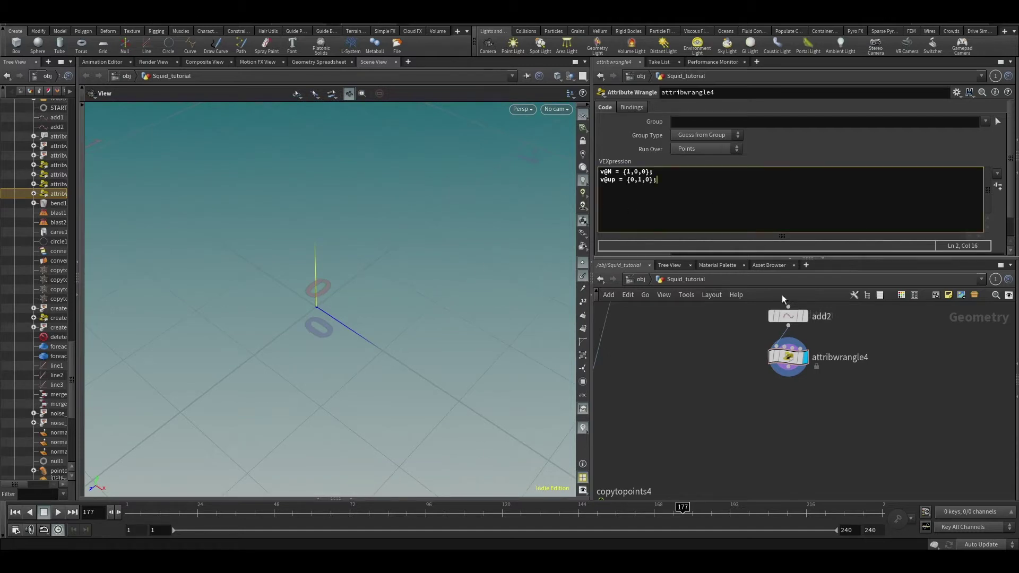
pyautogui.write('v@cross')
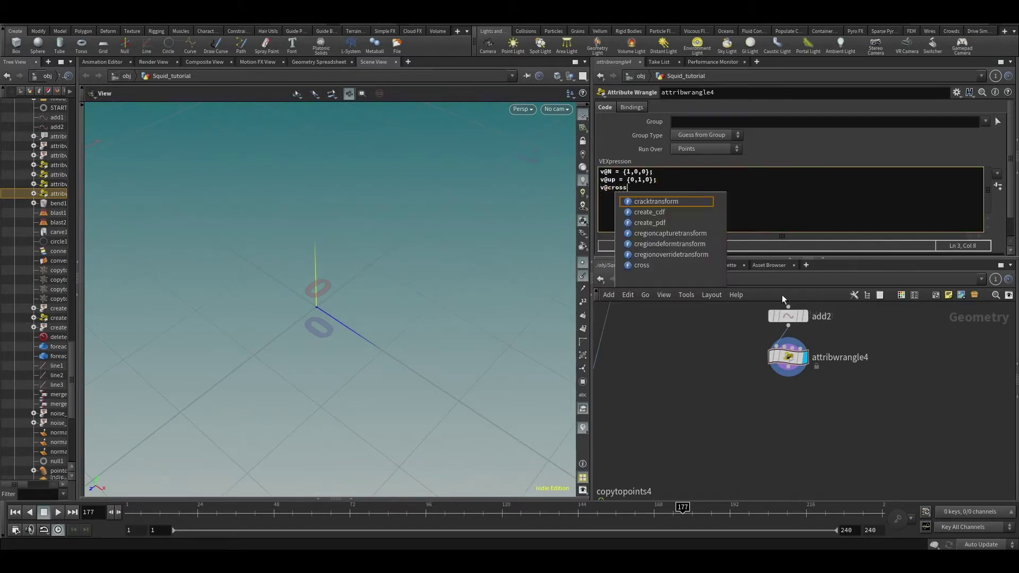
pyautogui.write(' = cross(')
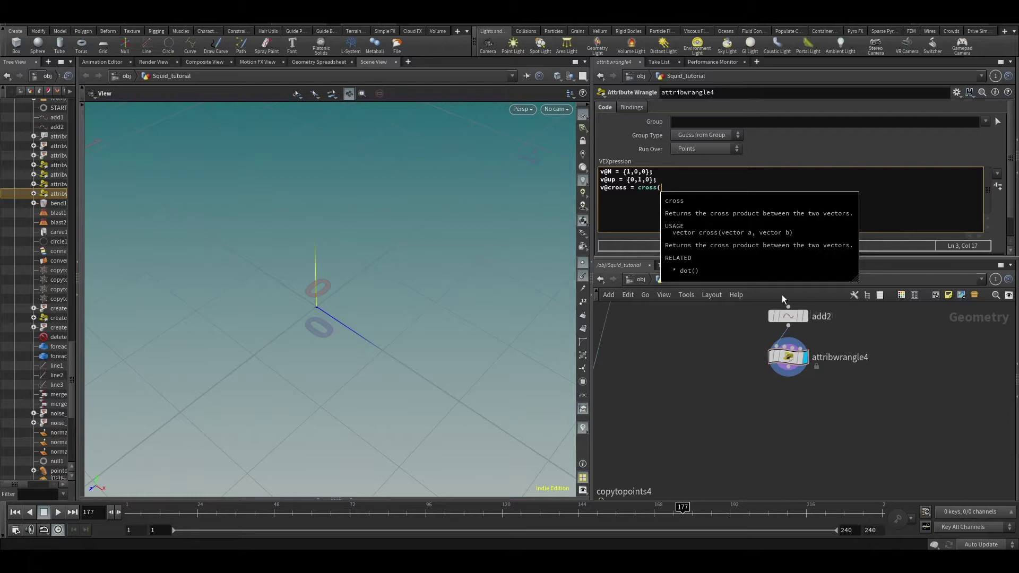
pyautogui.write('v@N, ')
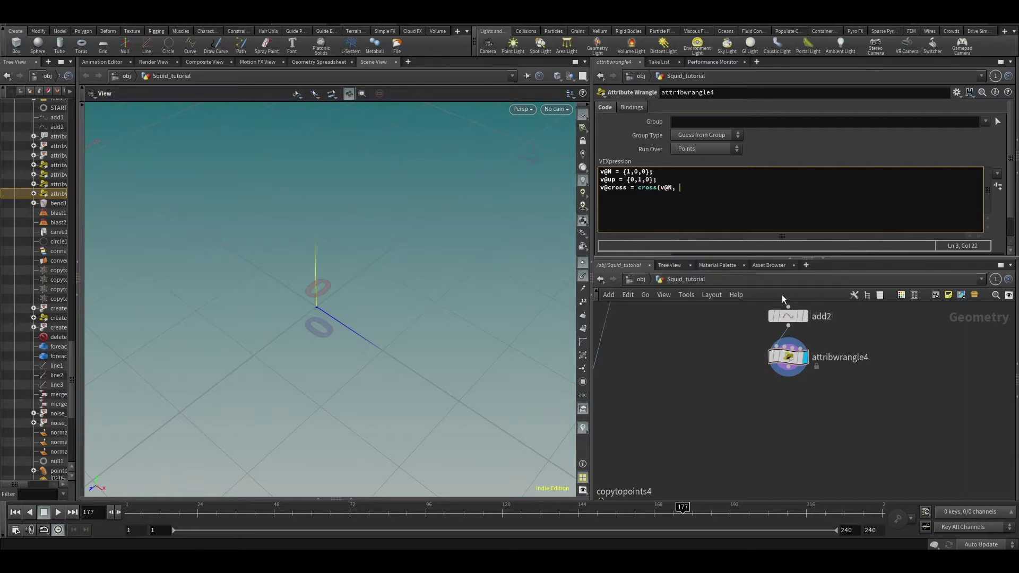
pyautogui.write('v@up);')
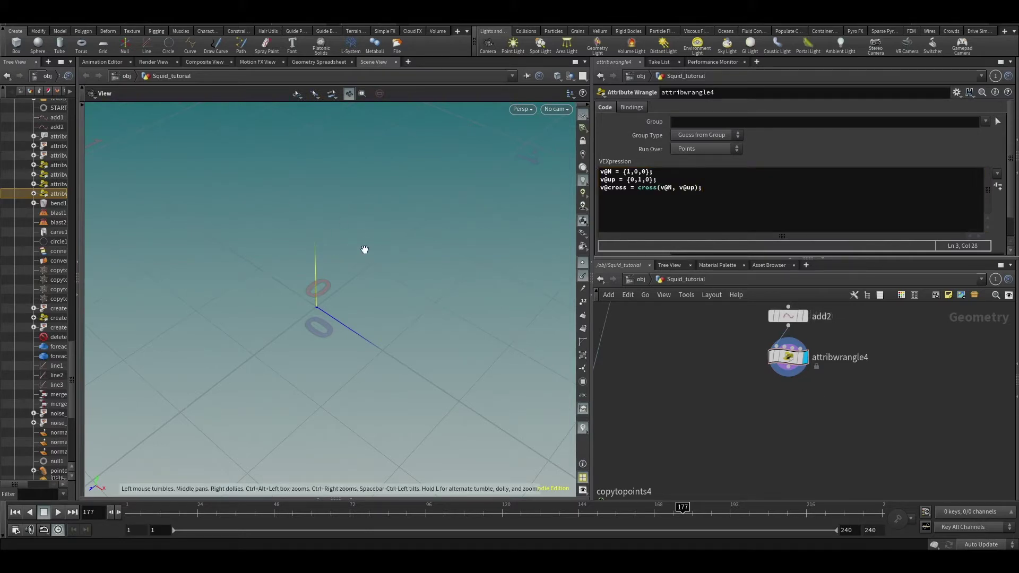
pyautogui.write('d')
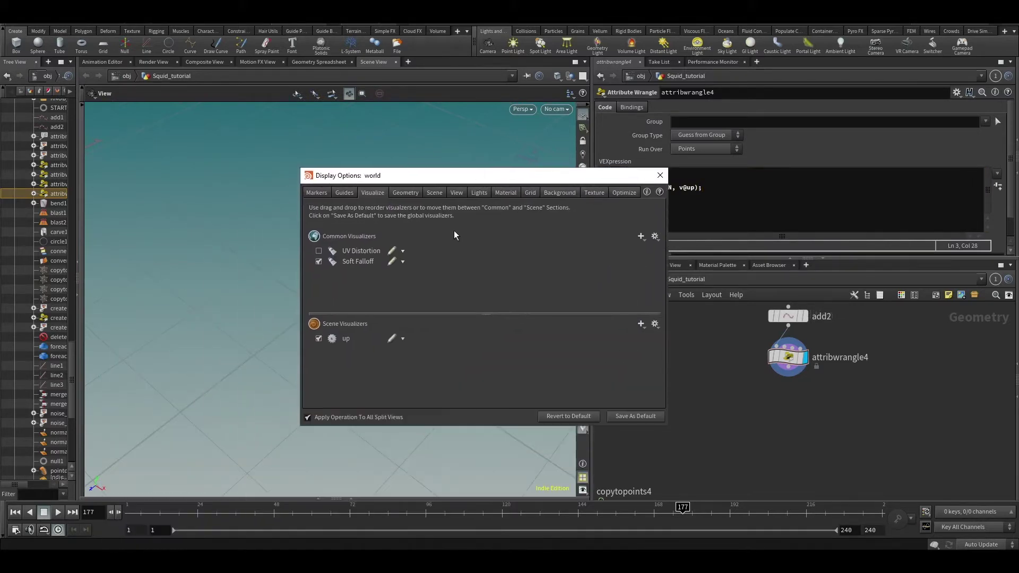
# Step: Add a Marker visualizer with Vector Trail style showing the cross attribute
pyautogui.click(641, 324)
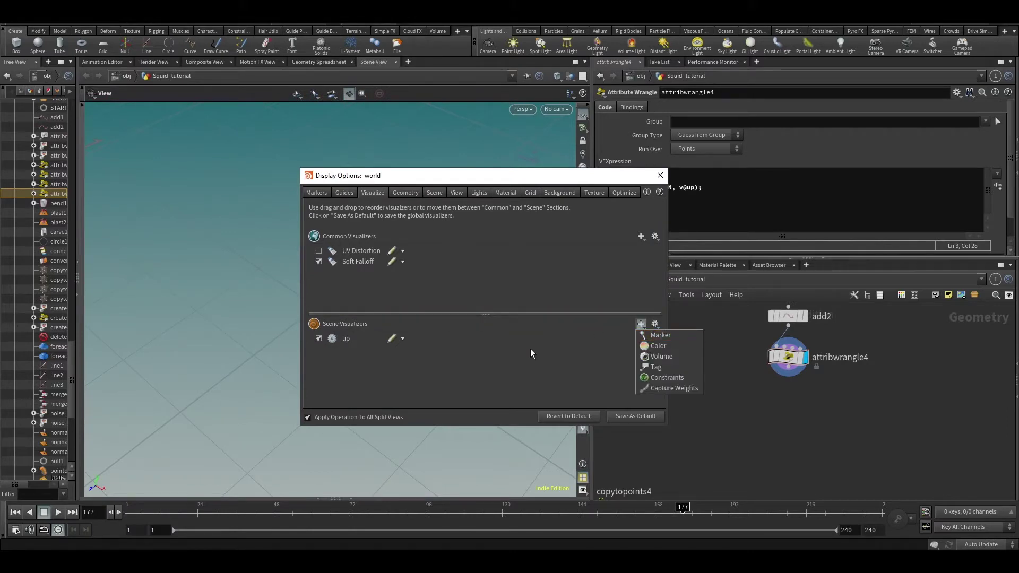
pyautogui.click(532, 352)
pyautogui.click(660, 175)
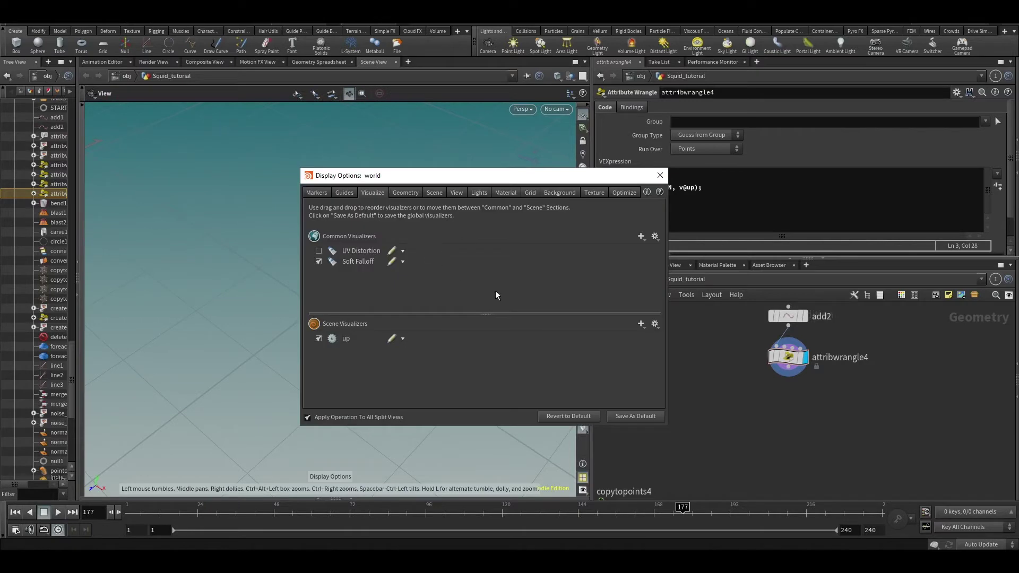
pyautogui.click(639, 324)
pyautogui.click(652, 336)
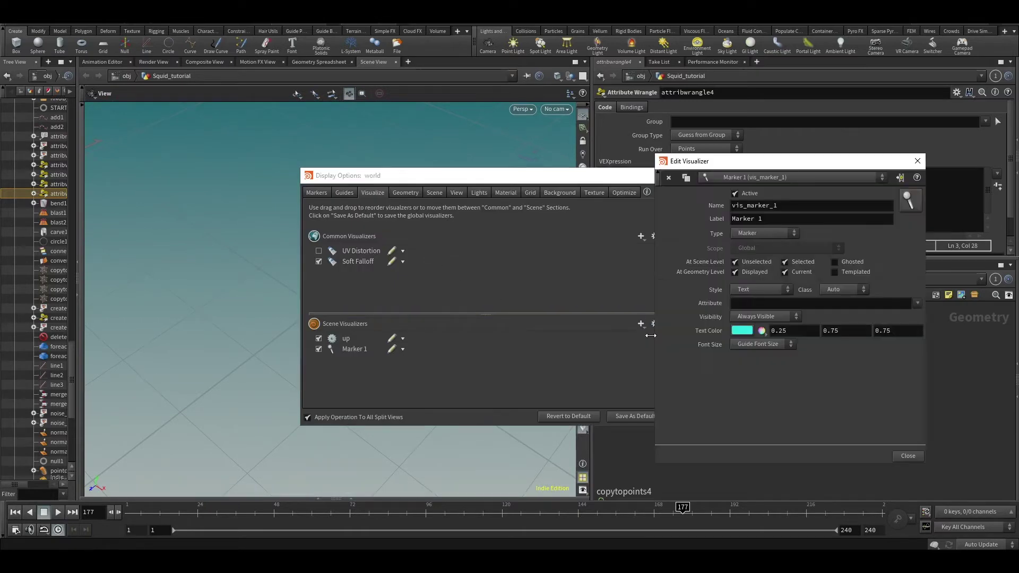
pyautogui.click(744, 289)
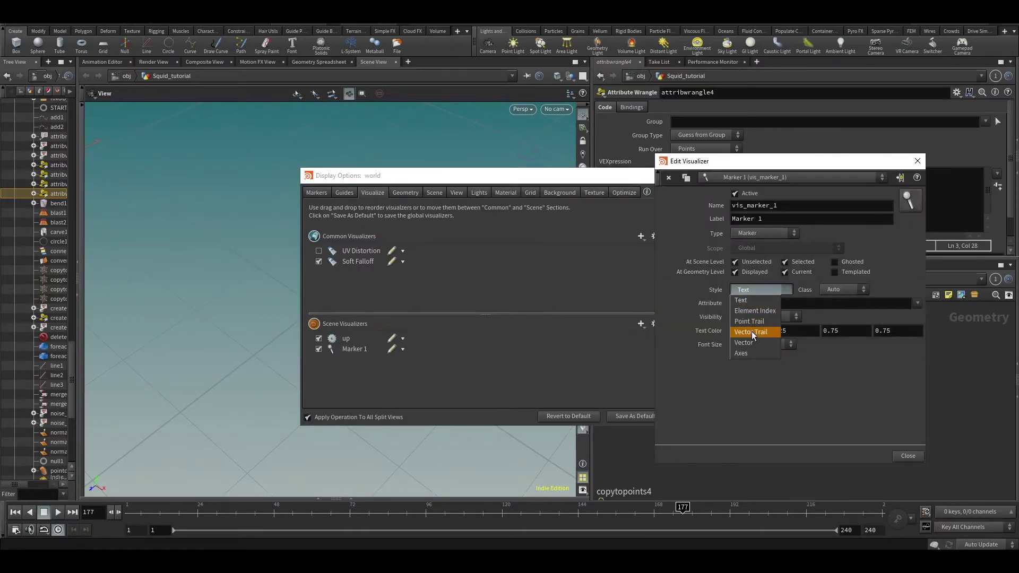
pyautogui.click(751, 331)
pyautogui.click(750, 302)
pyautogui.write('cross')
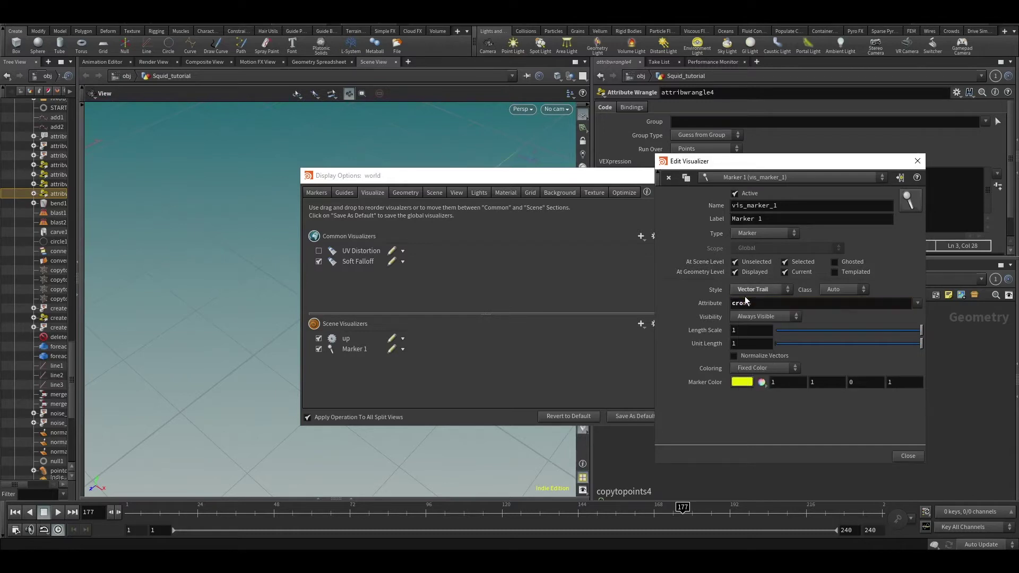
# Step: Color the cross marker red, reduce its Length Scale to 0.164, and close the dialogs
pyautogui.click(742, 382)
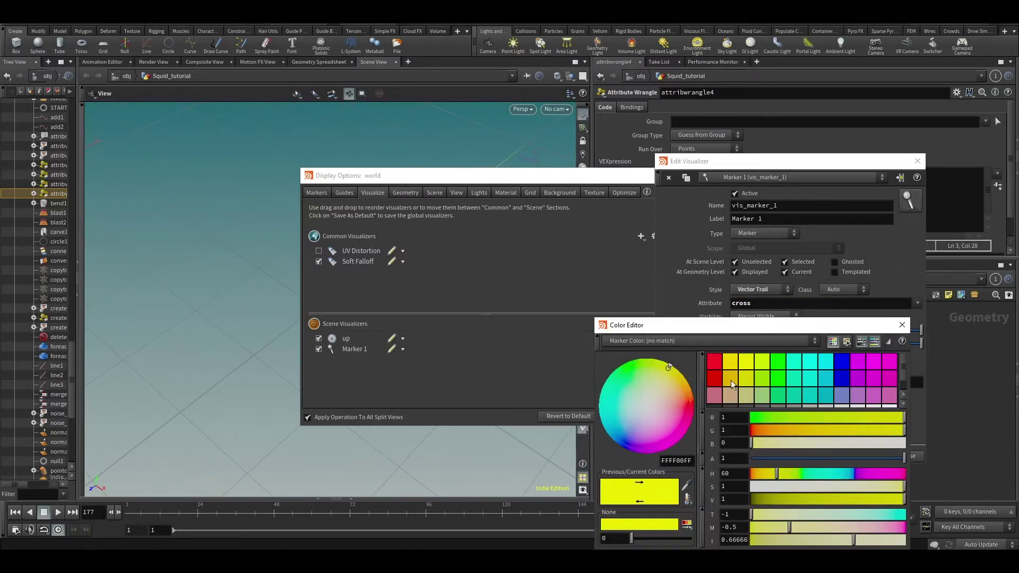
pyautogui.click(715, 361)
pyautogui.click(902, 325)
pyautogui.moveTo(910, 330); pyautogui.dragTo(847, 330)
pyautogui.moveTo(571, 183); pyautogui.dragTo(313, 382)
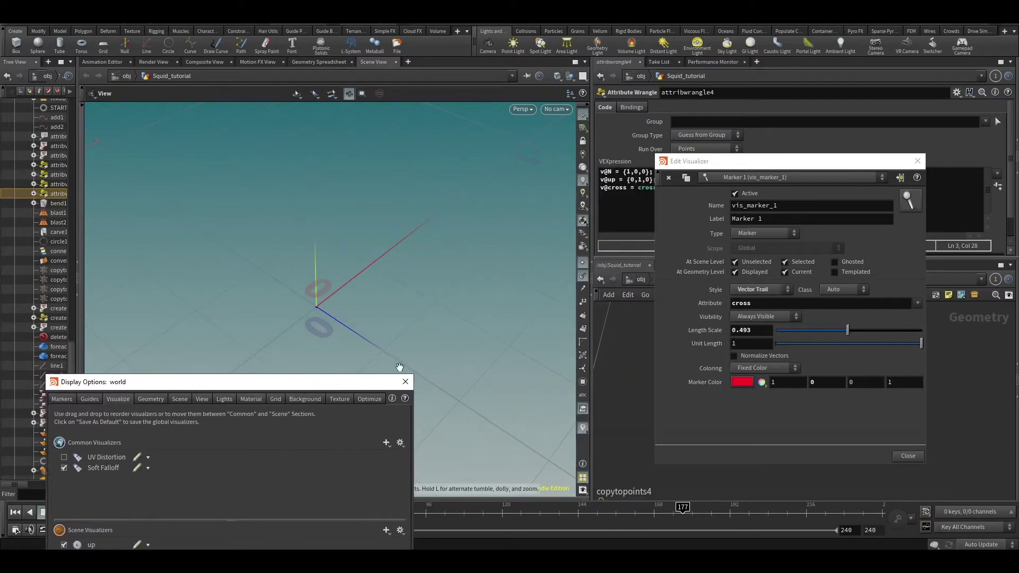
pyautogui.click(400, 380)
pyautogui.moveTo(822, 330); pyautogui.dragTo(800, 329)
pyautogui.moveTo(398, 269); pyautogui.dragTo(344, 243)
pyautogui.click(917, 161)
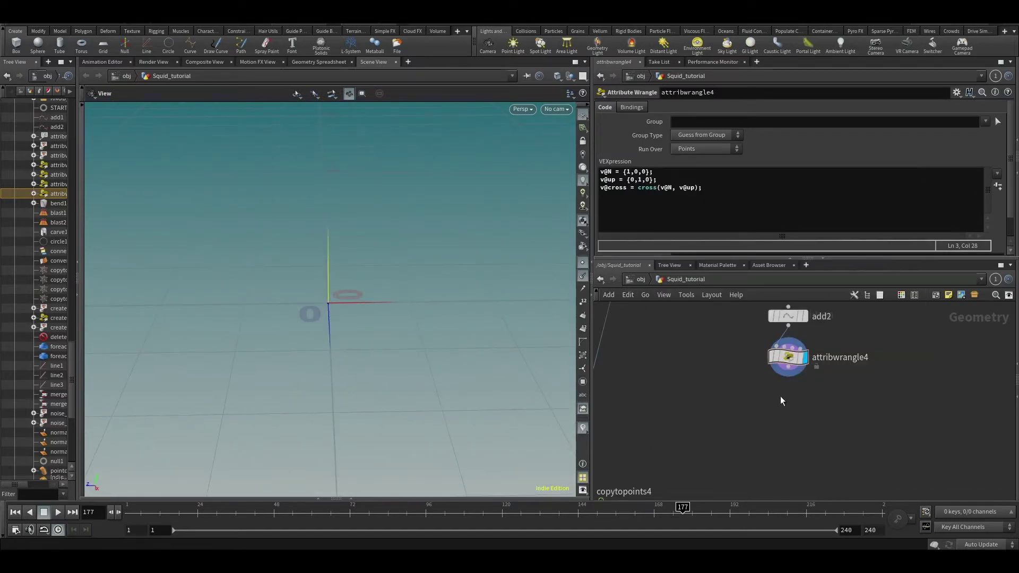
# Step: Save the scene and add a Test Geometry: Pig Head node left of add2
pyautogui.moveTo(361, 270); pyautogui.dragTo(456, 302)
pyautogui.hotkey('ctrl', 's')
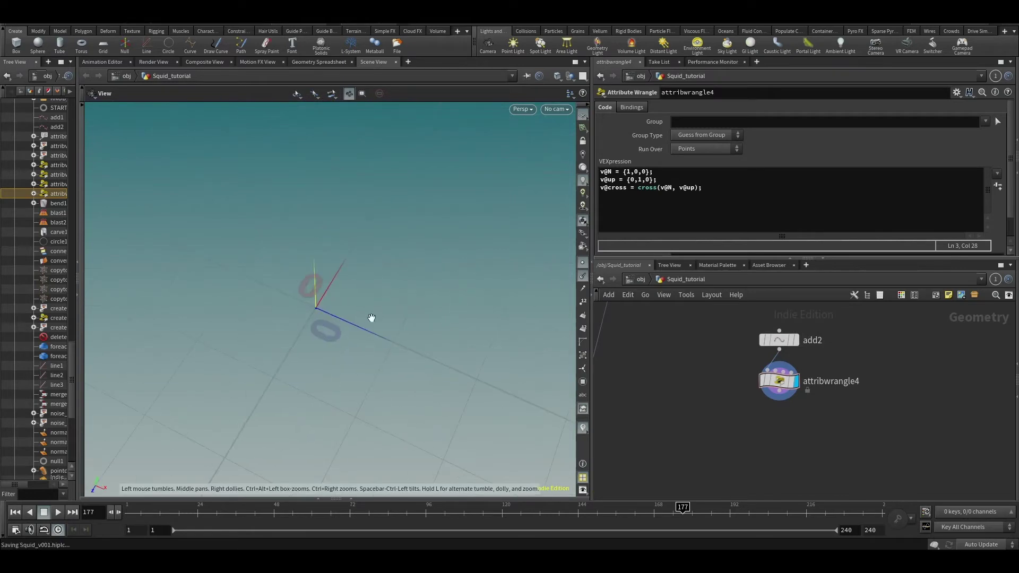
pyautogui.moveTo(269, 283); pyautogui.dragTo(303, 265)
pyautogui.moveTo(753, 384); pyautogui.dragTo(810, 386)
pyautogui.moveTo(753, 349); pyautogui.dragTo(761, 336)
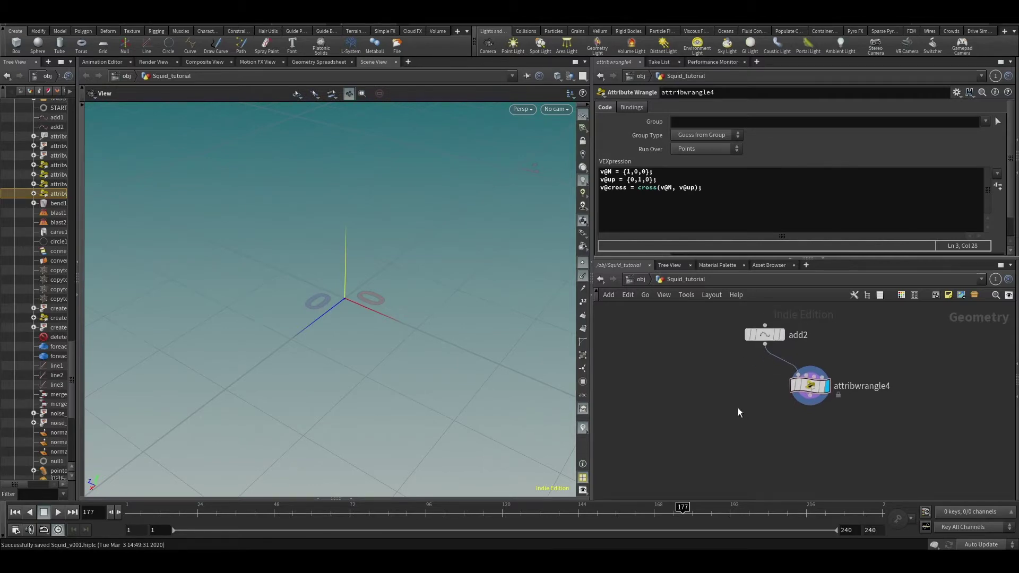
pyautogui.press('Tab')
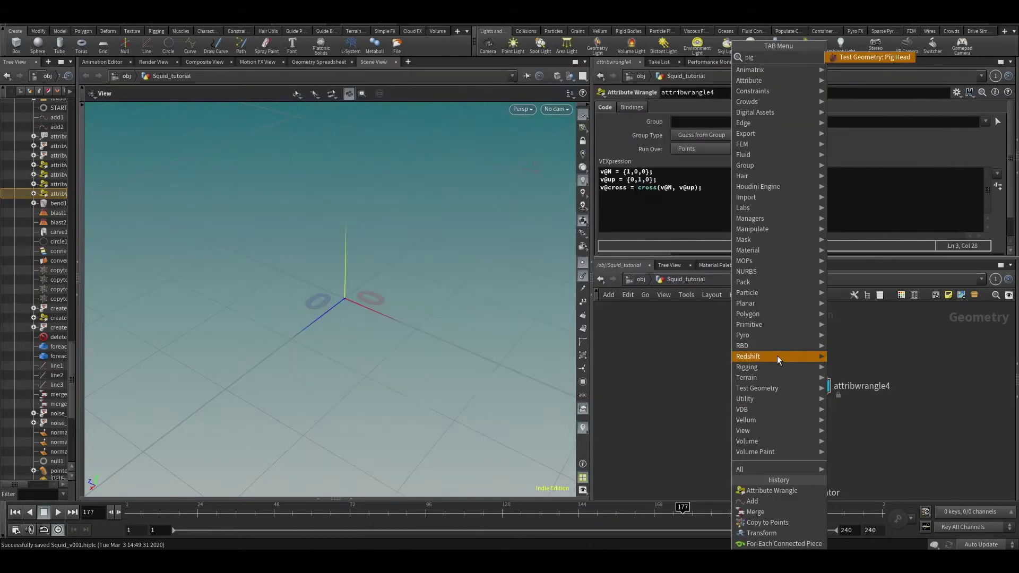
pyautogui.click(777, 355)
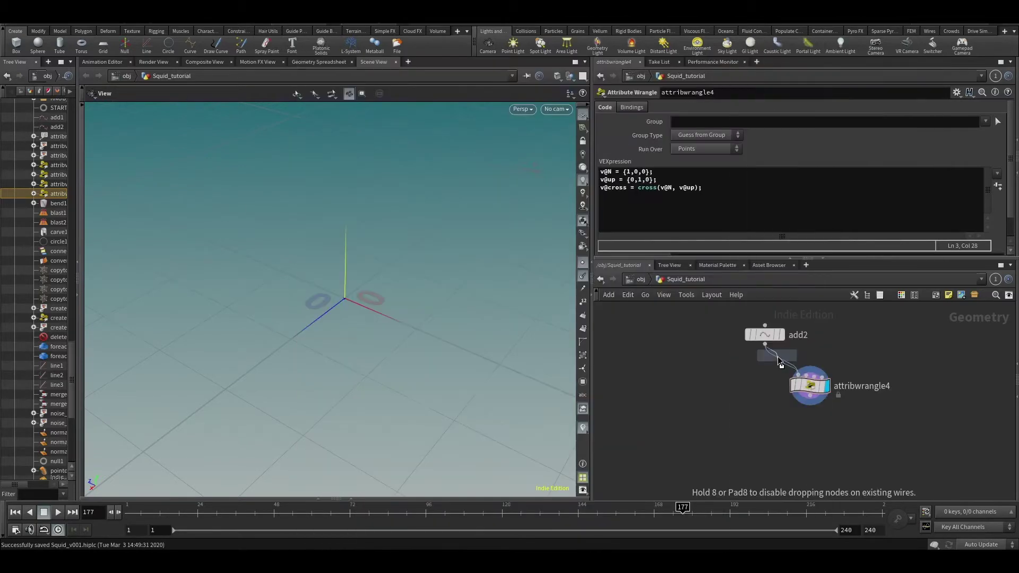
pyautogui.click(680, 339)
# Step: Copy attribwrangle4 as attribwrangle5 below the pig head and wire the pig head into it
pyautogui.click(801, 388)
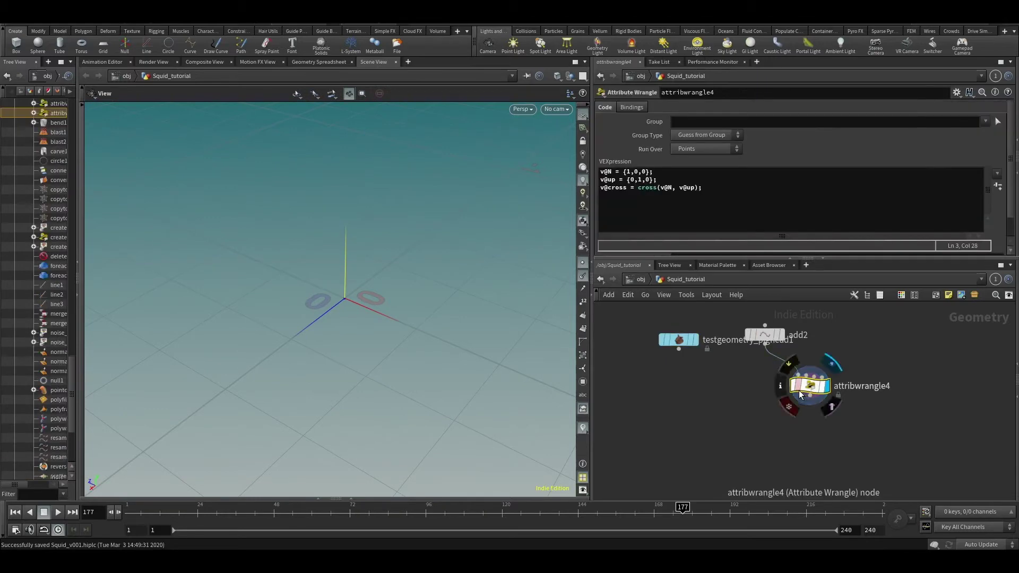
pyautogui.hotkey('ctrl', 'c')
pyautogui.hotkey('ctrl', 'v')
pyautogui.moveTo(668, 386); pyautogui.dragTo(678, 409)
pyautogui.click(679, 348)
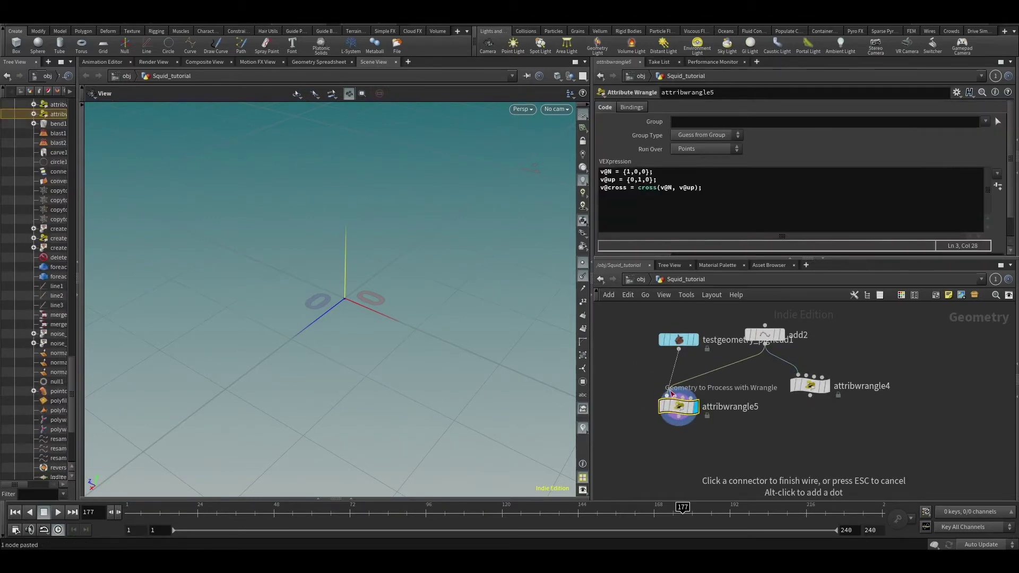
pyautogui.click(679, 397)
pyautogui.press('Tab')
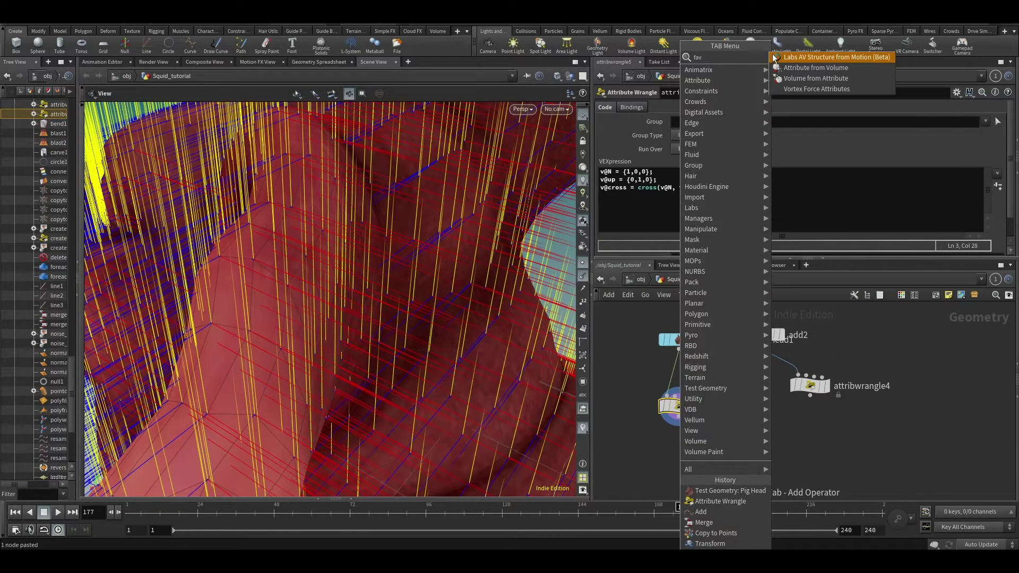
# Step: Insert facet1 with Post-Compute Normals before attribwrangle5, hide normals, and display attribwrangle5
pyautogui.click(780, 58)
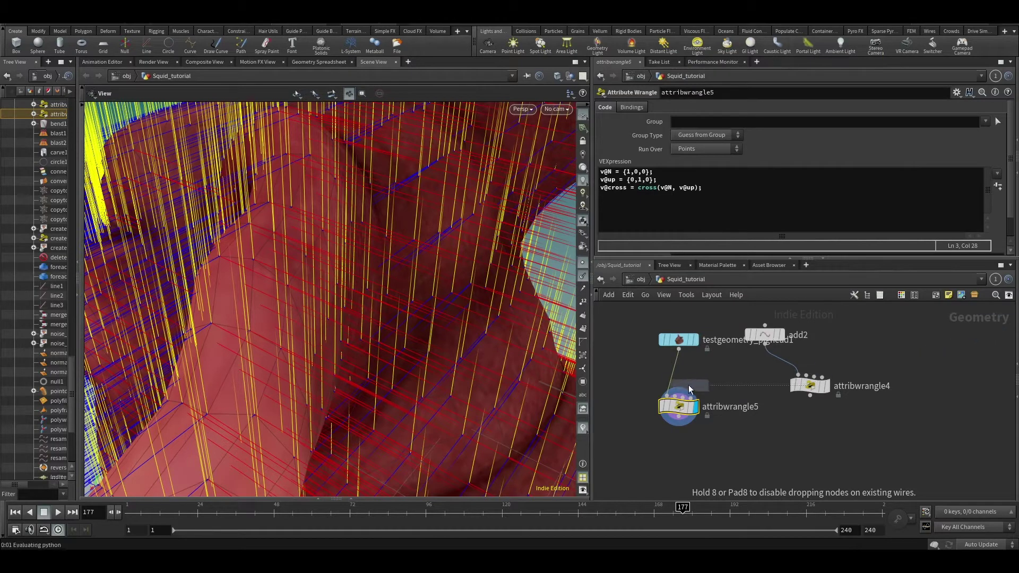
pyautogui.click(689, 389)
pyautogui.scroll(-2, 711, 239)
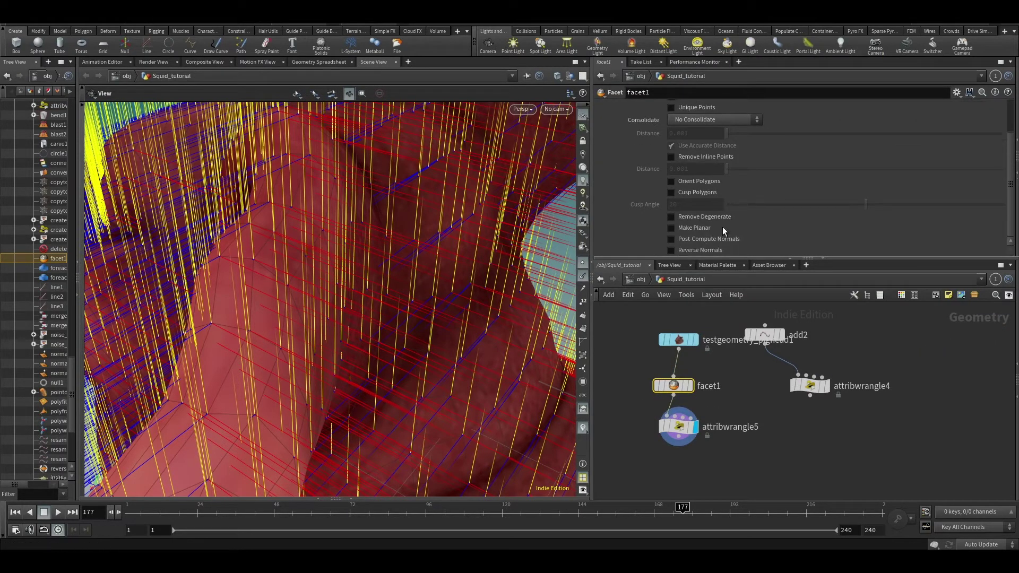
pyautogui.click(699, 239)
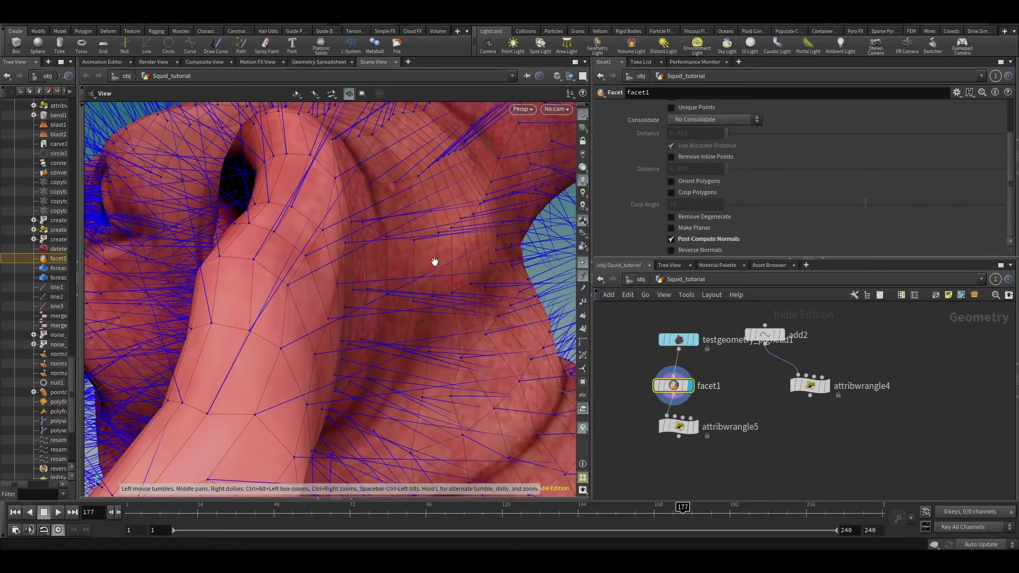
pyautogui.scroll(-10, 434, 261)
pyautogui.moveTo(421, 257); pyautogui.dragTo(424, 233)
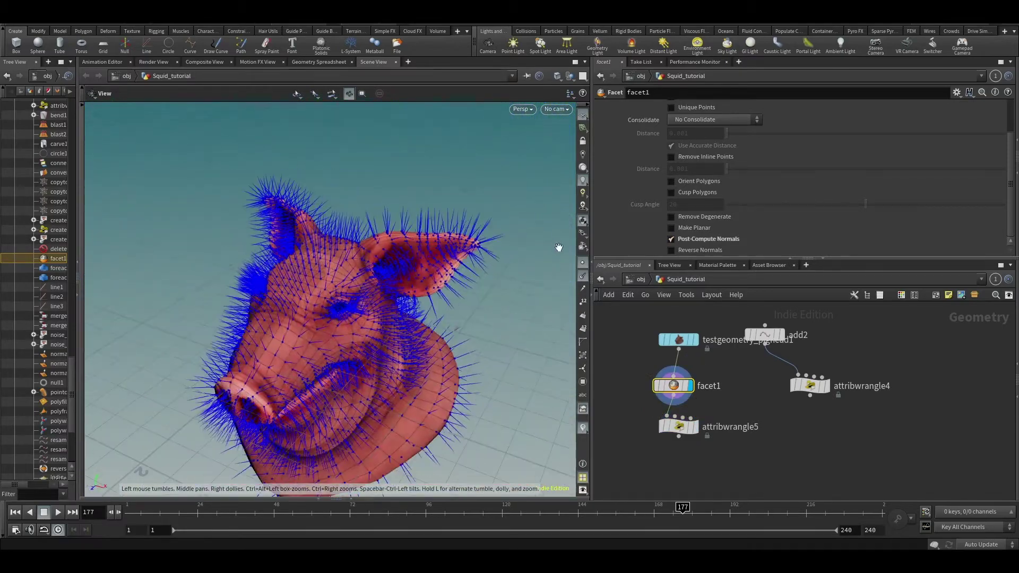
pyautogui.click(581, 276)
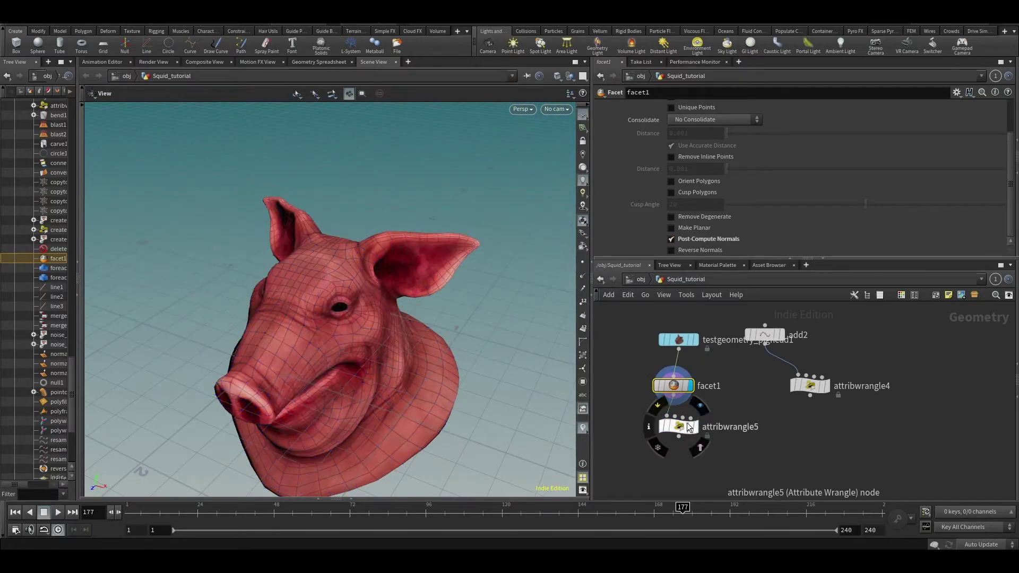
pyautogui.click(701, 414)
# Step: Display attribwrangle5 and delete the hard-coded v@N line from its VEX code
pyautogui.click(679, 426)
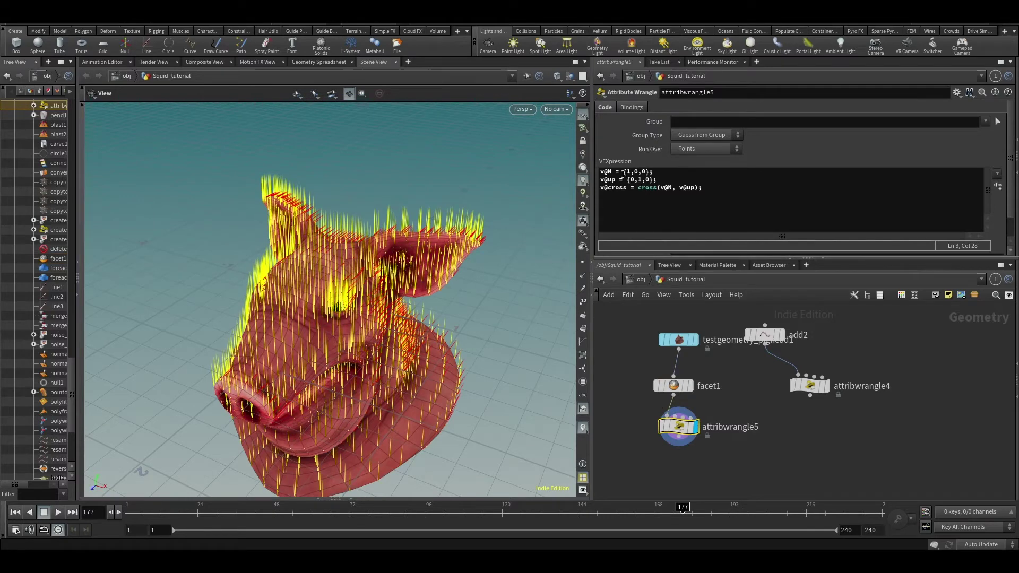
pyautogui.moveTo(654, 171); pyautogui.dragTo(600, 172)
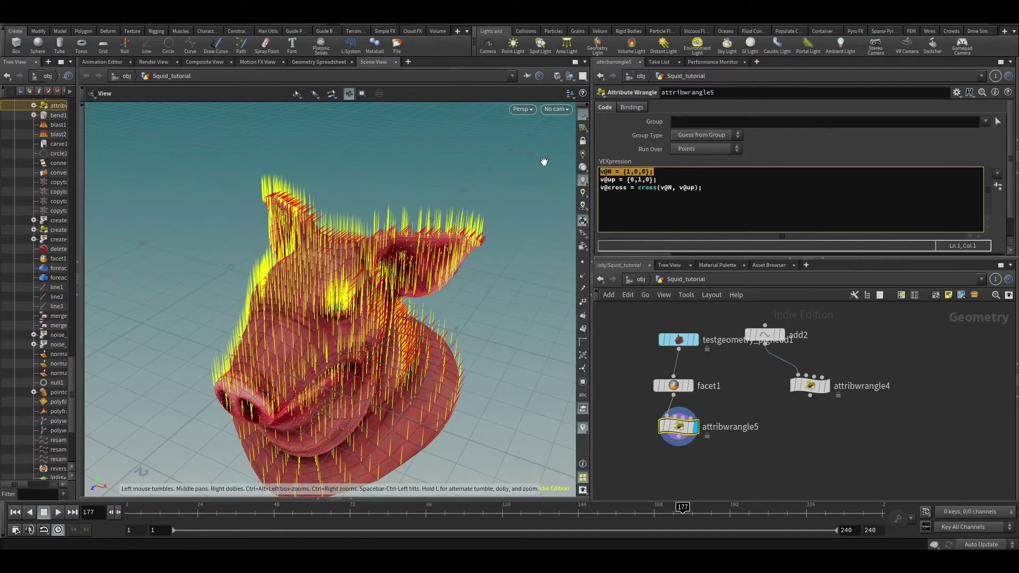
pyautogui.press('BackSpace')
pyautogui.press('Delete')
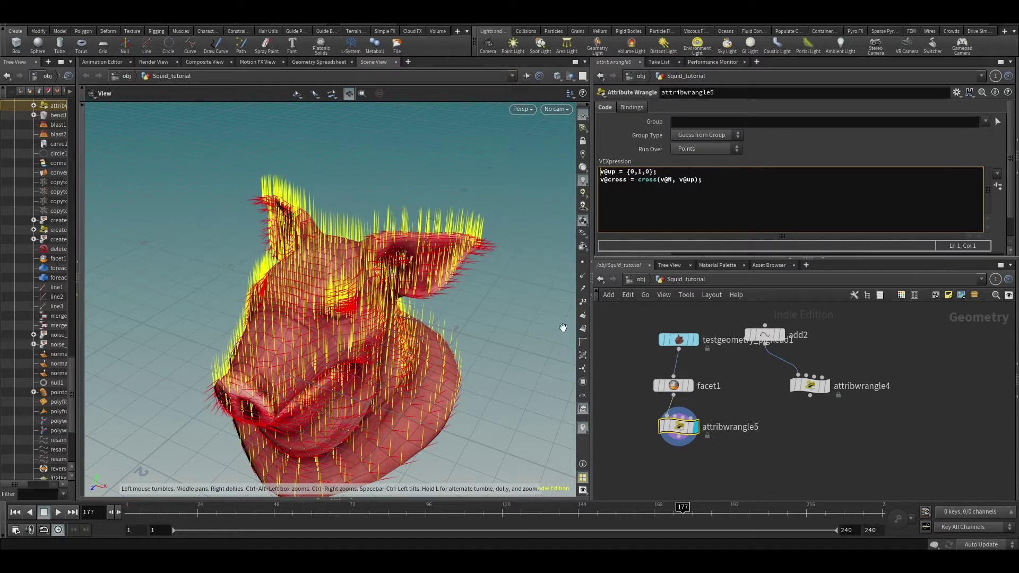
pyautogui.moveTo(455, 269); pyautogui.dragTo(443, 258)
pyautogui.scroll(3, 433, 245)
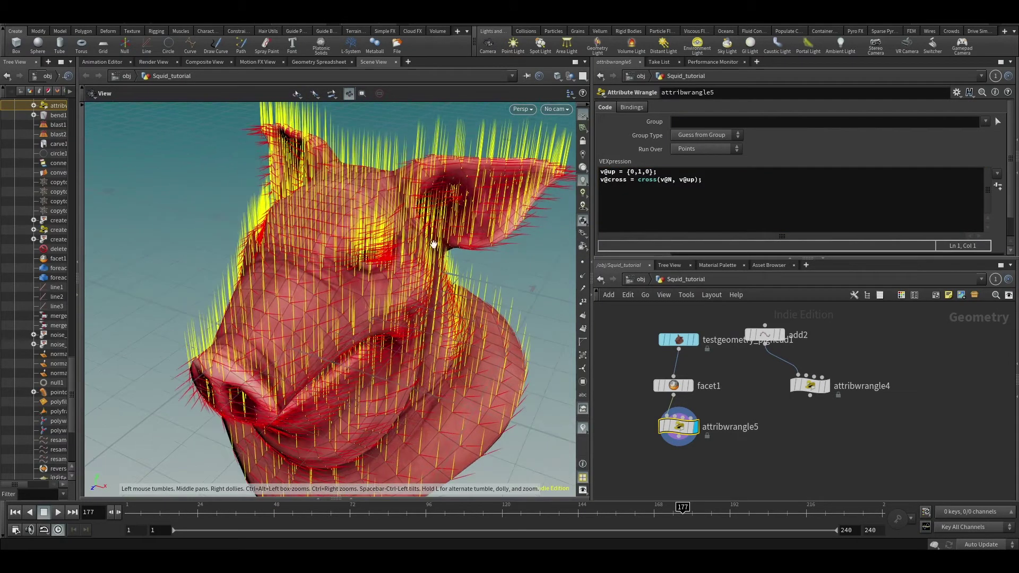
# Step: Turn off the yellow 'up' visualizer in Display Options so only red cross lines remain
pyautogui.press('d')
pyautogui.moveTo(102, 380); pyautogui.dragTo(288, 239)
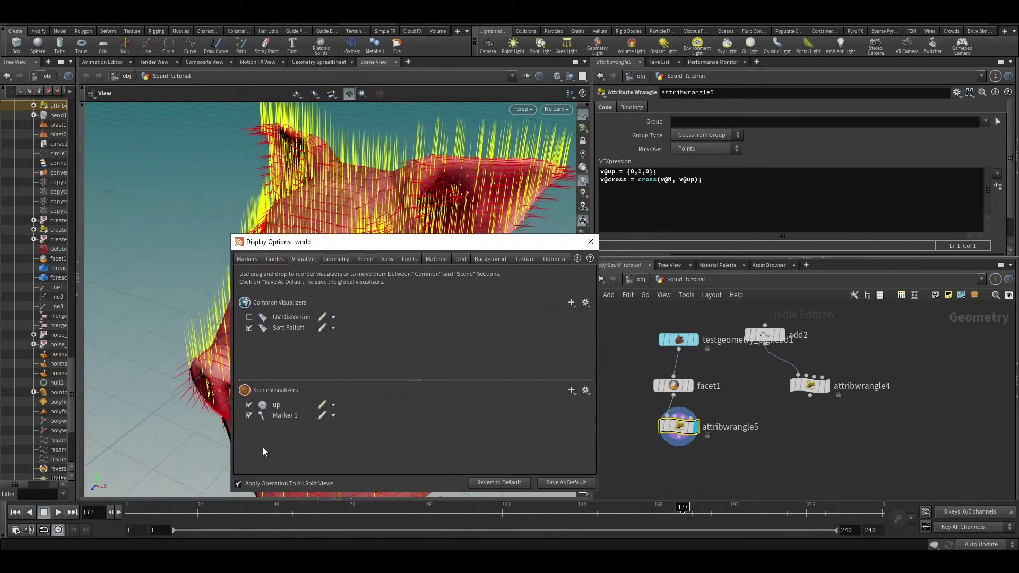
pyautogui.click(268, 406)
pyautogui.click(249, 406)
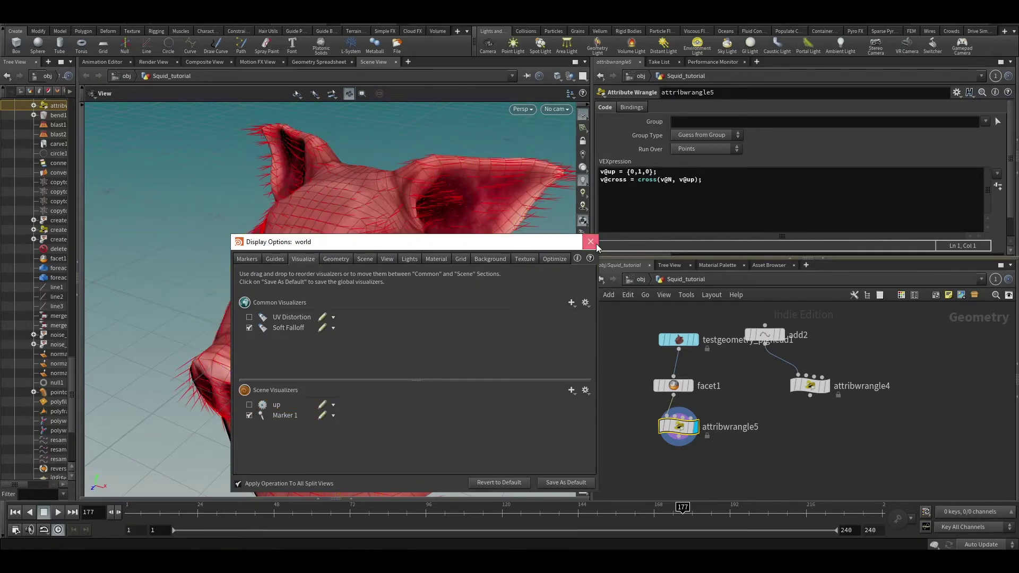
pyautogui.click(590, 242)
pyautogui.moveTo(477, 223); pyautogui.dragTo(371, 173)
pyautogui.scroll(3, 370, 207)
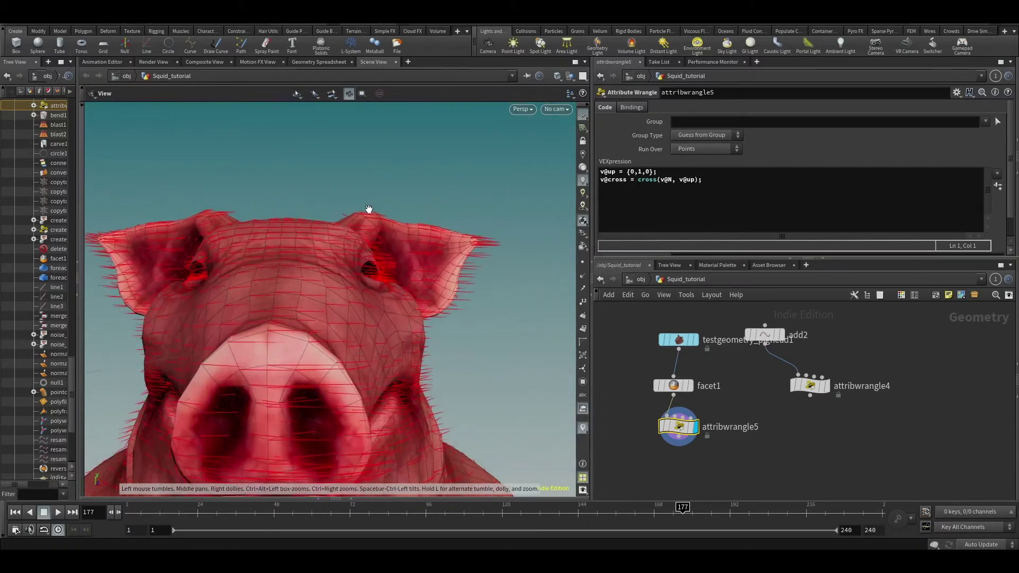
pyautogui.moveTo(390, 249); pyautogui.dragTo(467, 318)
# Step: Edit the v@up components twice, orbiting the pig head after each, ending at {0,0,1}
pyautogui.click(641, 171)
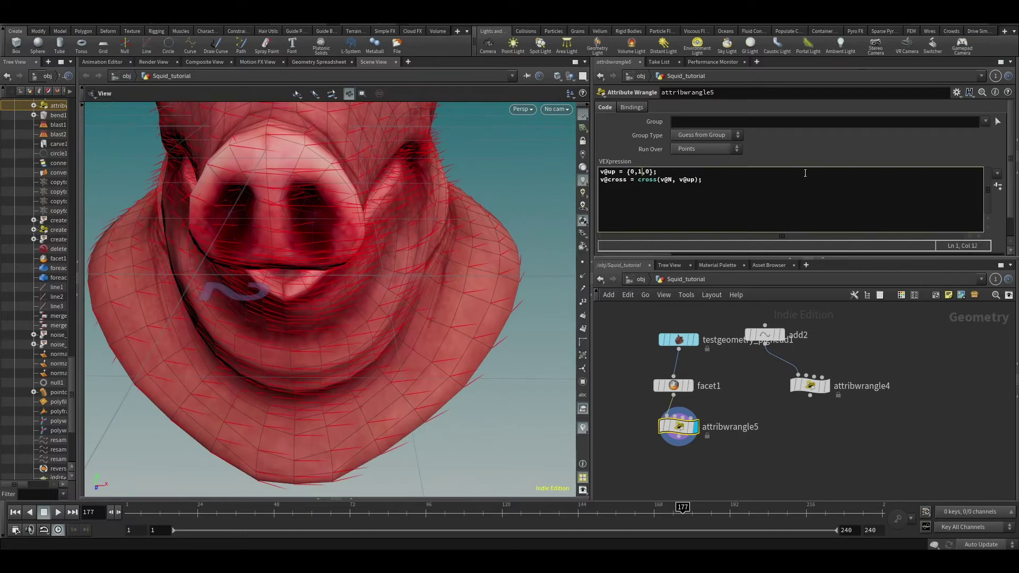
pyautogui.press('BackSpace')
pyautogui.write('0')
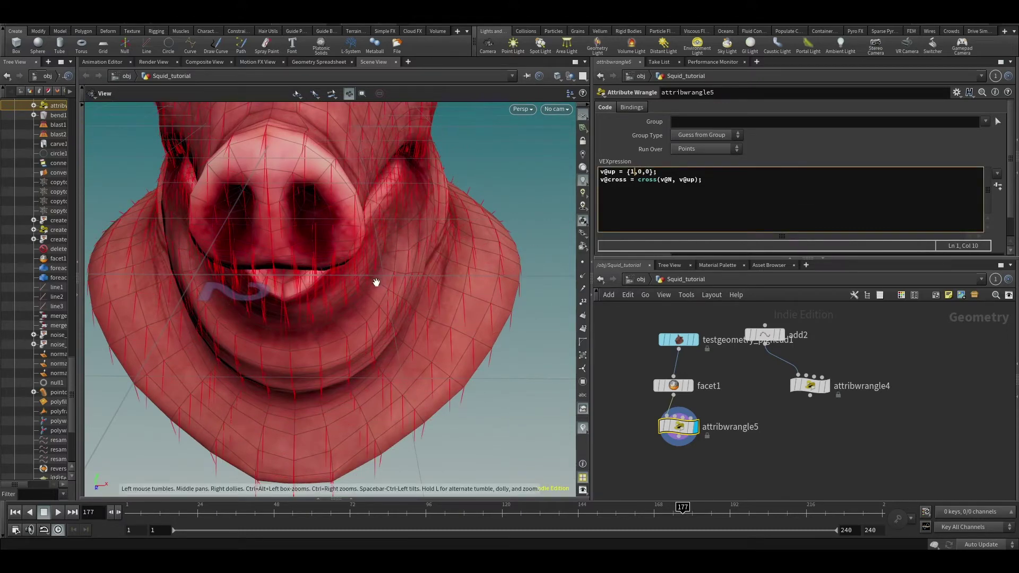
pyautogui.moveTo(382, 268); pyautogui.dragTo(345, 319)
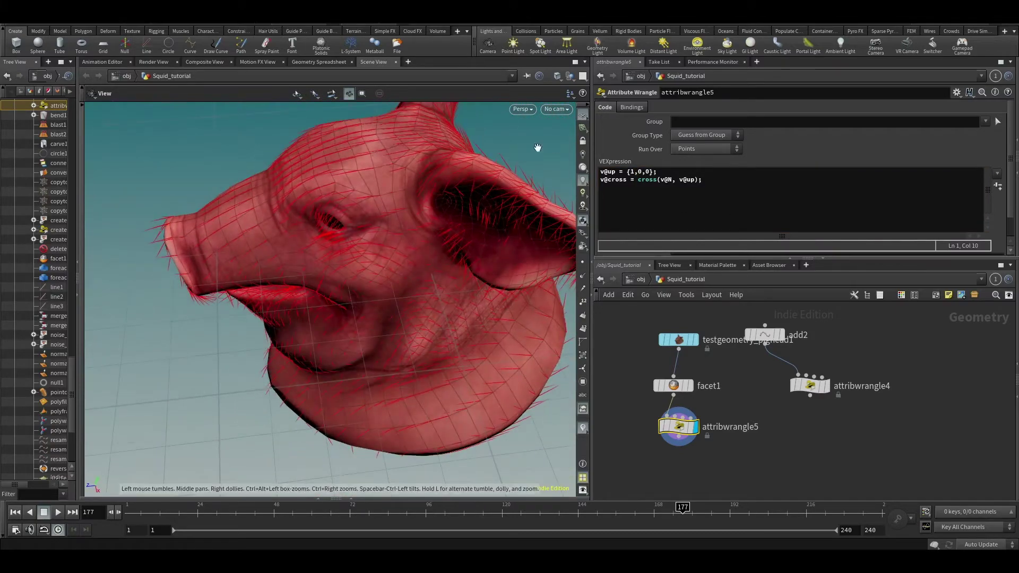
pyautogui.click(631, 171)
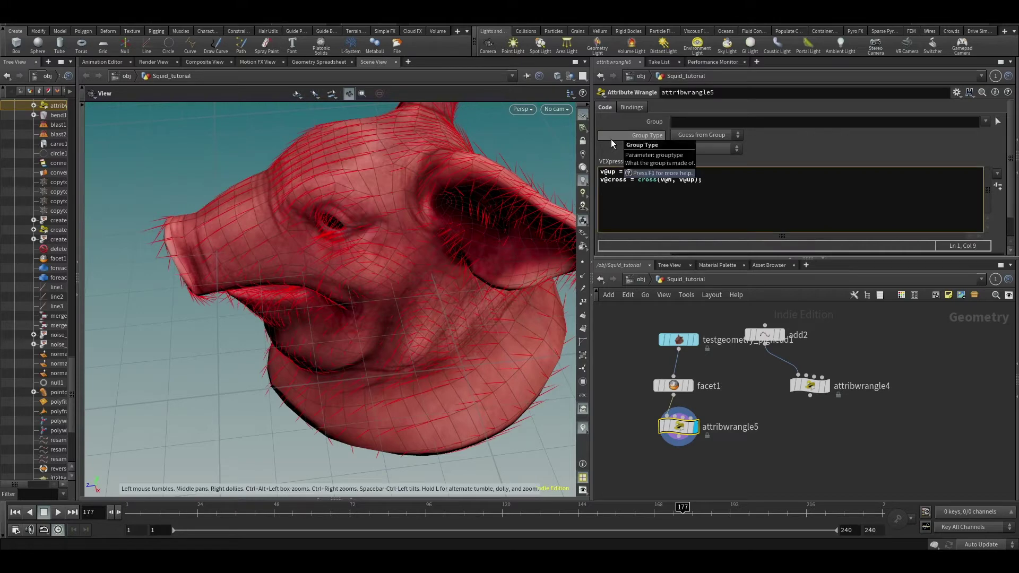
pyautogui.press('BackSpace')
pyautogui.press('BackSpace')
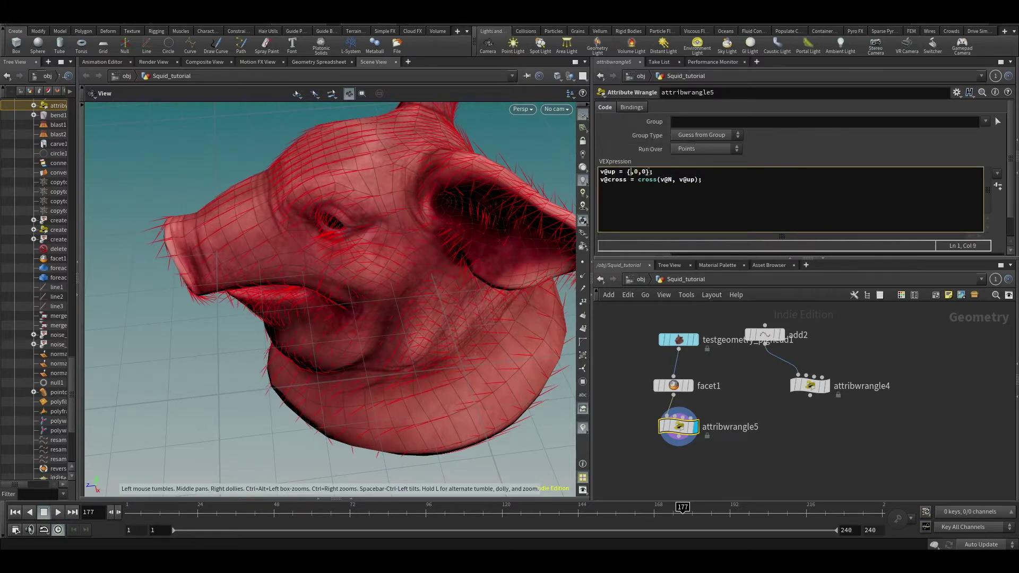
pyautogui.write('0,1')
pyautogui.moveTo(382, 198); pyautogui.dragTo(353, 212)
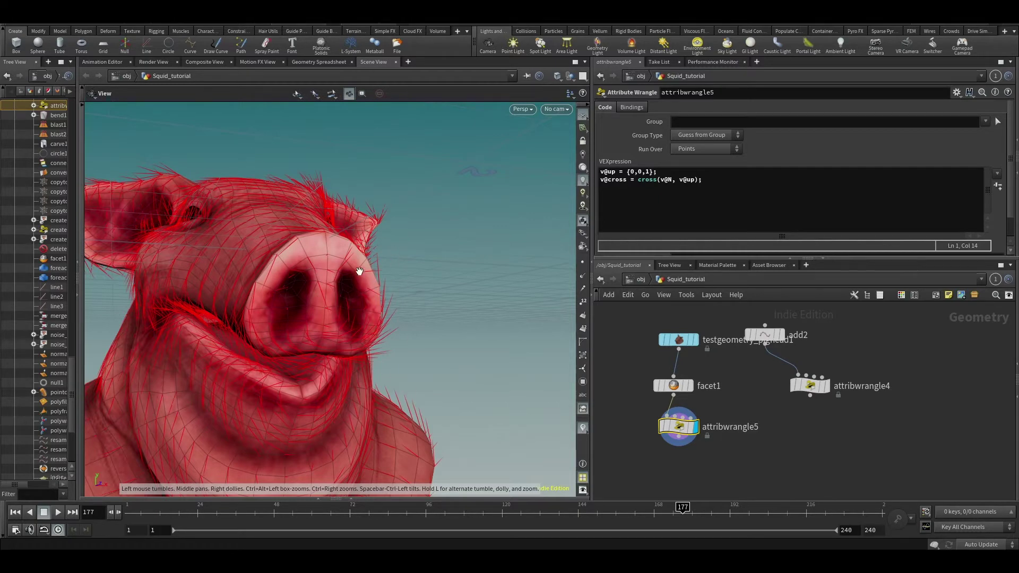
pyautogui.moveTo(311, 318); pyautogui.dragTo(445, 298)
pyautogui.click(734, 199)
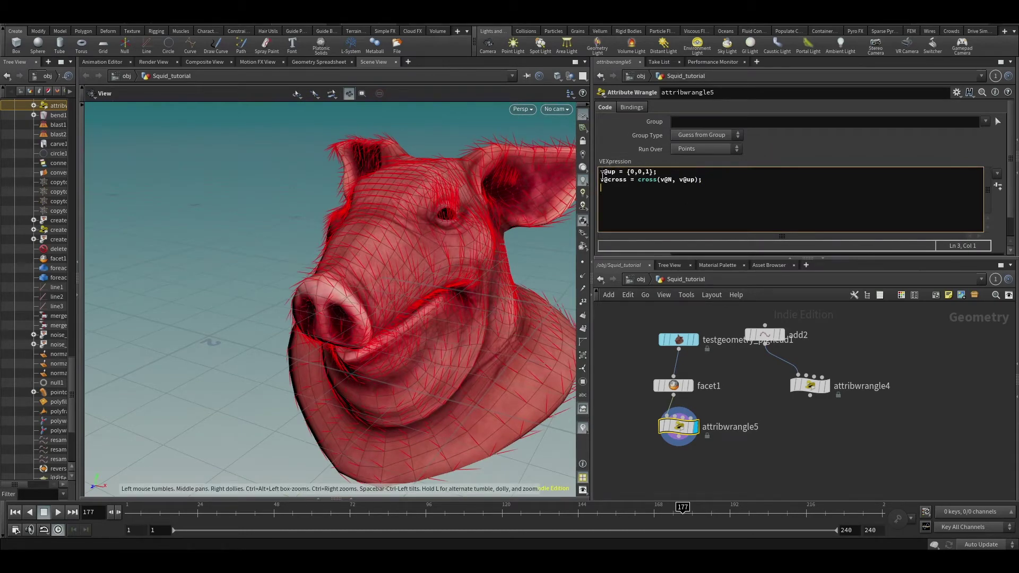
# Step: Make line 2 a local 'vector cross', add v@cross = cross(@N, cross); and reset up to {0,1,0}
pyautogui.write('vector')
pyautogui.click(752, 177)
pyautogui.press('Return')
pyautogui.write('v@c')
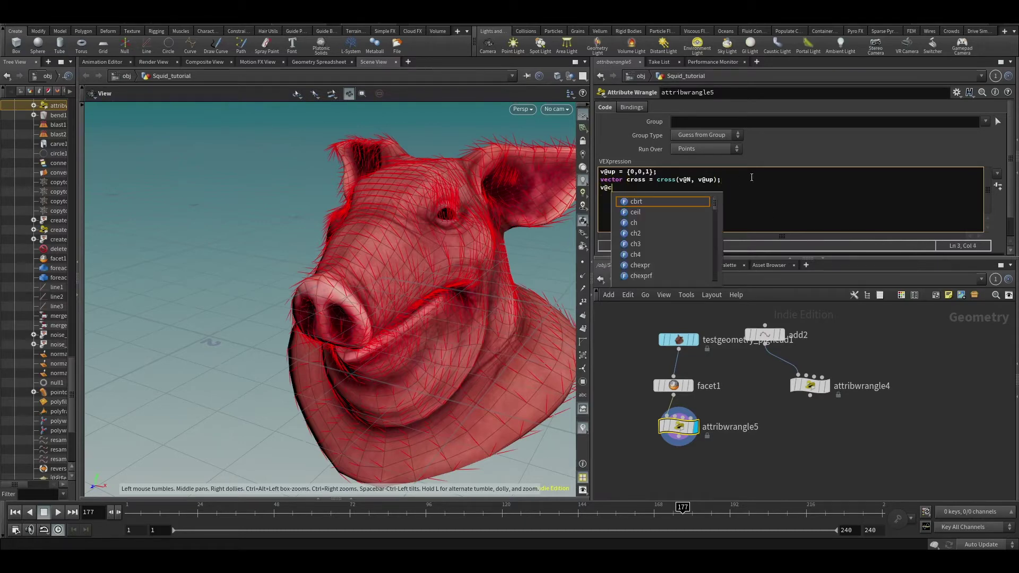
pyautogui.write('ross = cros')
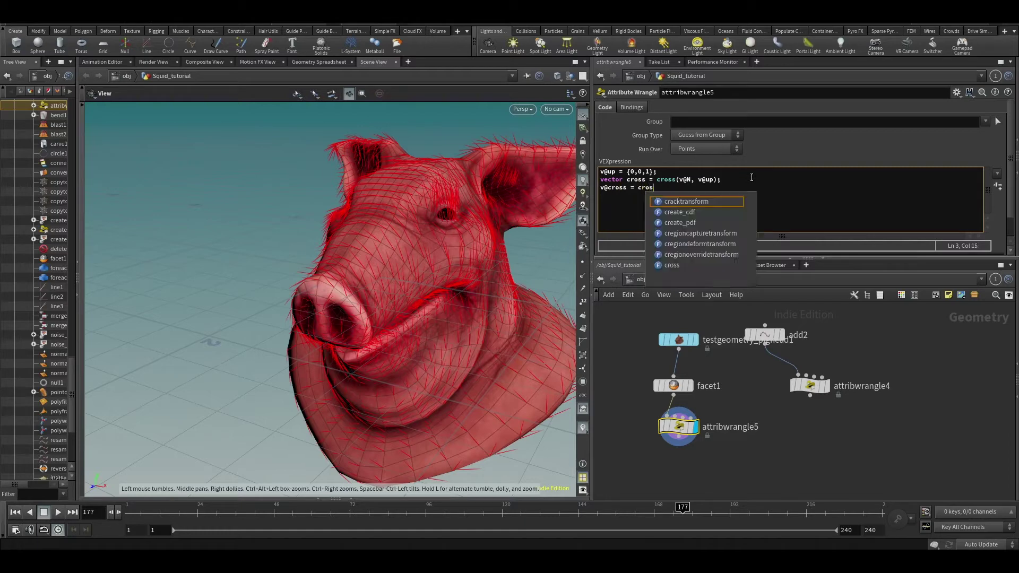
pyautogui.write('s(')
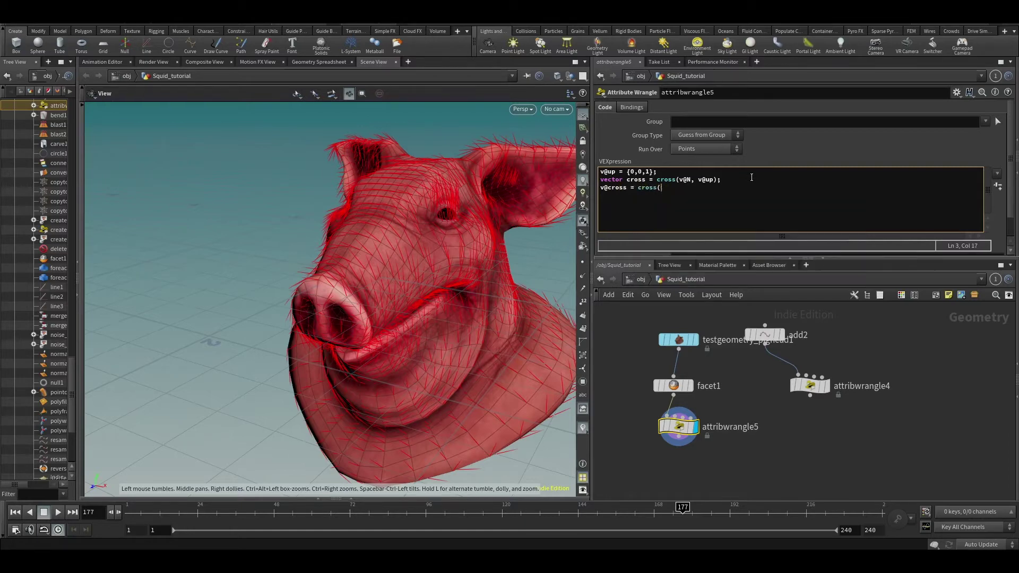
pyautogui.write('vr, cross);')
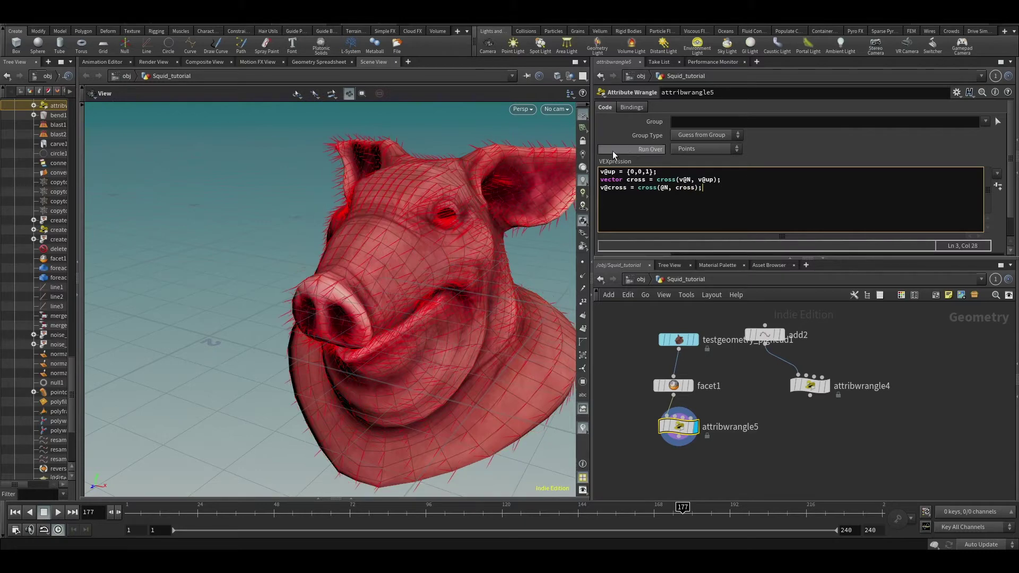
pyautogui.moveTo(491, 240); pyautogui.dragTo(404, 240)
pyautogui.moveTo(449, 279); pyautogui.dragTo(428, 233)
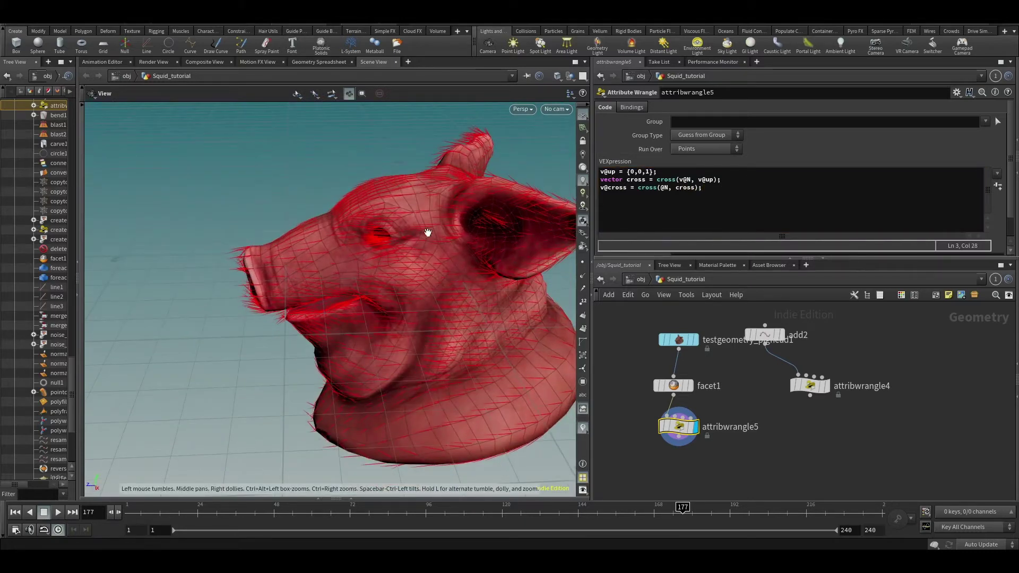
pyautogui.click(640, 171)
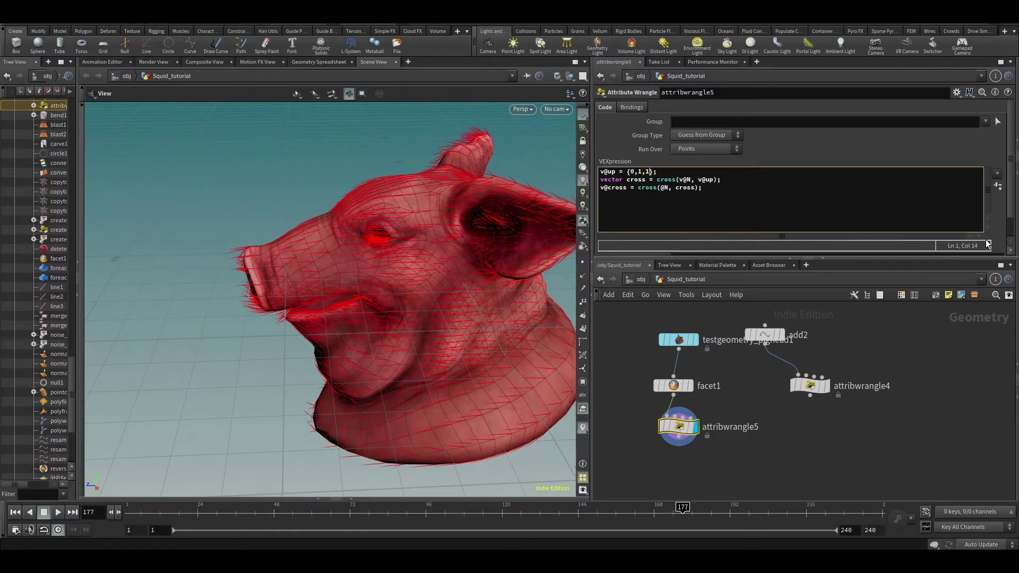
pyautogui.moveTo(397, 259); pyautogui.dragTo(553, 216)
# Step: Change v@up to {0,-1,0} to reverse the cross lines, then save Squid_v001
pyautogui.click(644, 171)
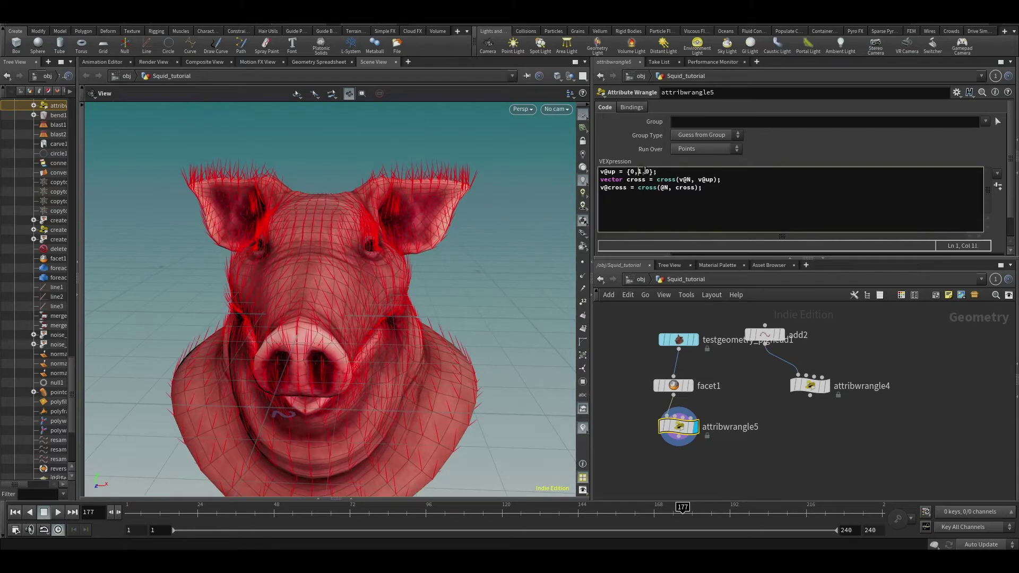
pyautogui.press('BackSpace')
pyautogui.write('-1')
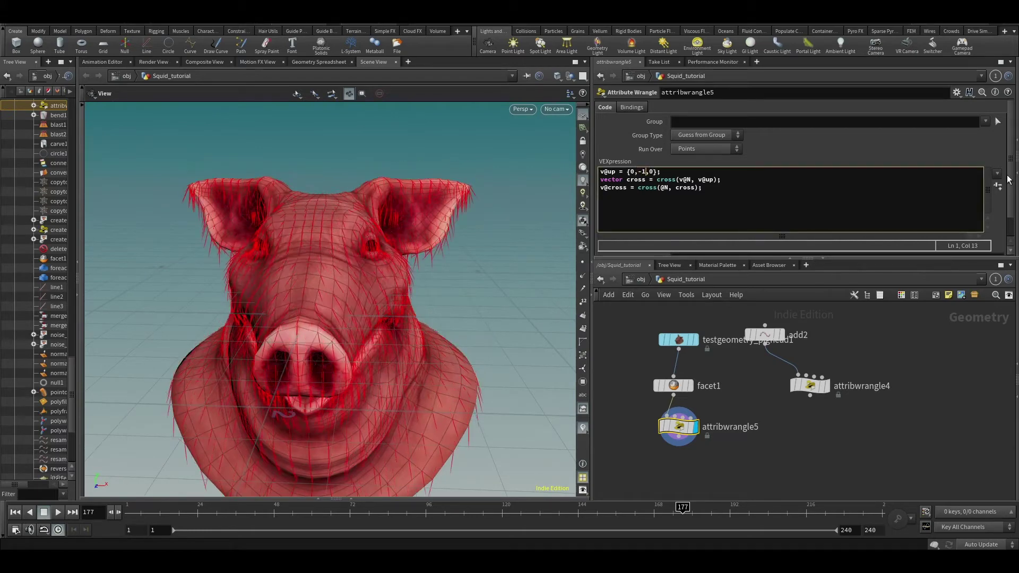
pyautogui.moveTo(431, 232); pyautogui.dragTo(311, 279)
pyautogui.hotkey('ctrl', 's')
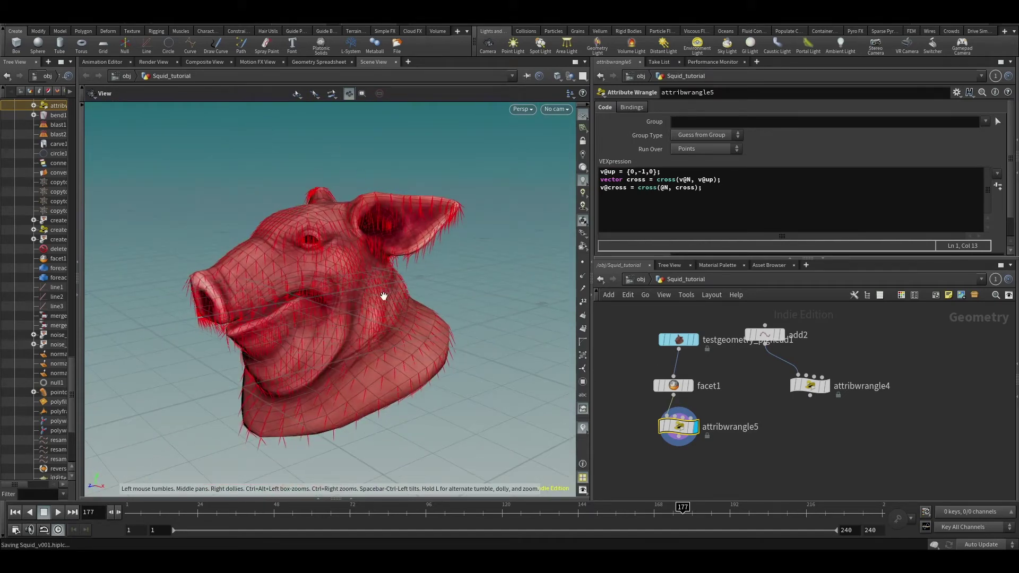
pyautogui.moveTo(704, 395); pyautogui.dragTo(804, 303, button='middle')
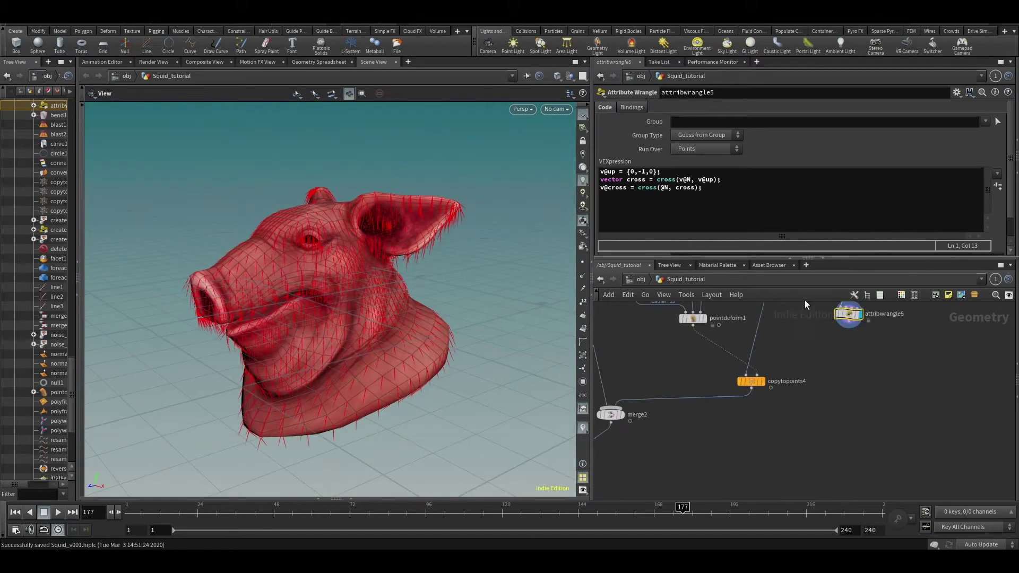
# Step: Drop a new Attribute Wrangle, attribwrangle6, onto the wire from pointdeform1 into copytopoints4
pyautogui.moveTo(709, 356); pyautogui.dragTo(710, 397, button='middle')
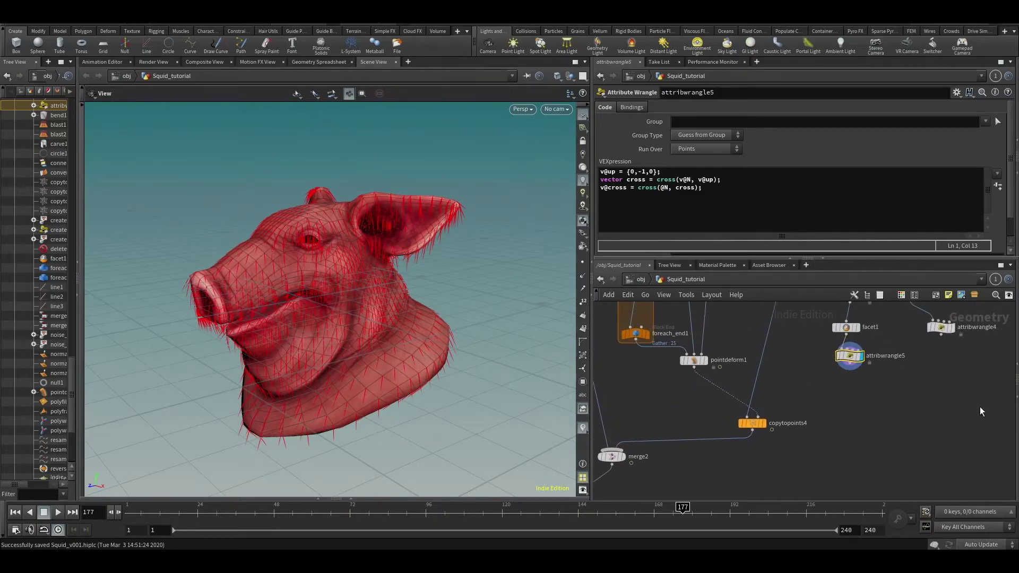
pyautogui.moveTo(980, 406); pyautogui.dragTo(957, 415, button='middle')
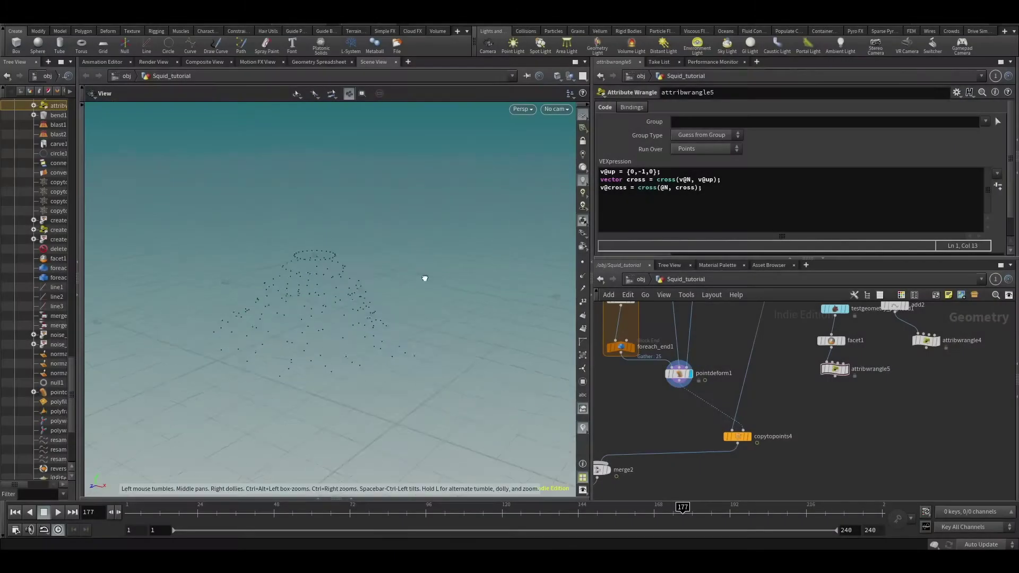
pyautogui.moveTo(323, 329); pyautogui.dragTo(409, 302)
pyautogui.moveTo(679, 373)
pyautogui.mouseDown()
pyautogui.moveTo(686, 395)
pyautogui.moveTo(677, 383)
pyautogui.mouseUp()
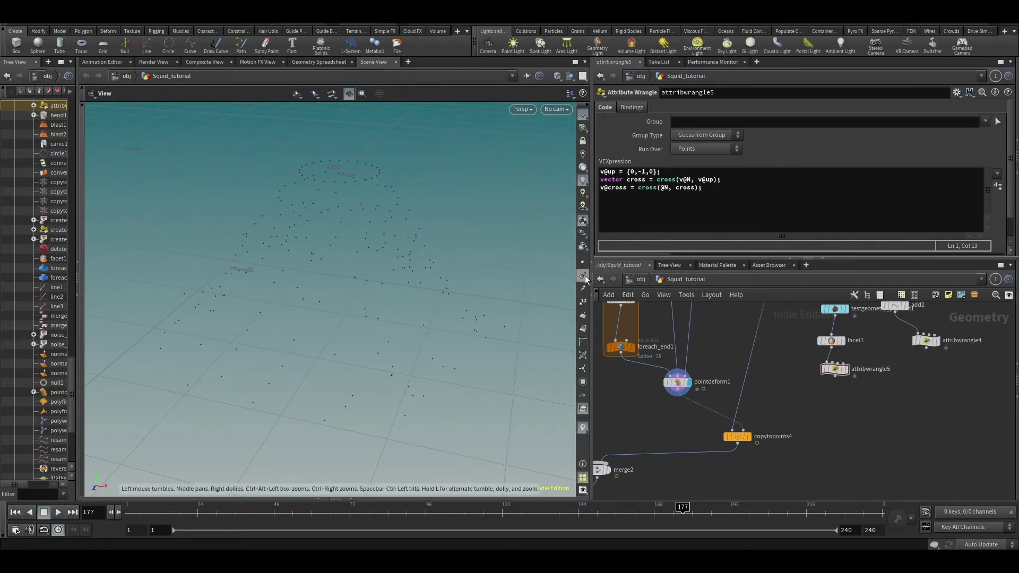
pyautogui.moveTo(342, 281); pyautogui.dragTo(352, 255)
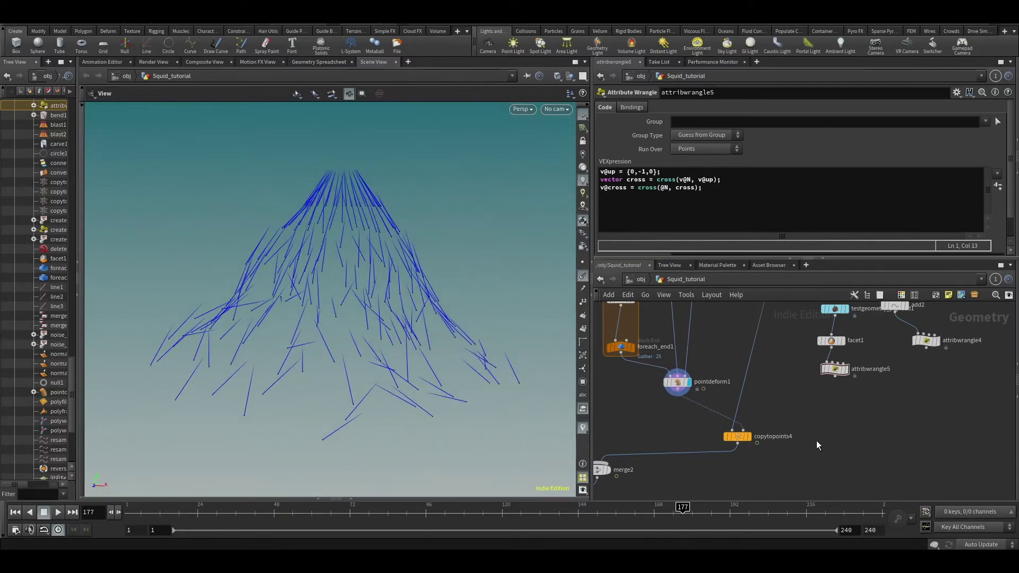
pyautogui.scroll(2, 701, 412)
pyautogui.press('Tab')
pyautogui.click(814, 59)
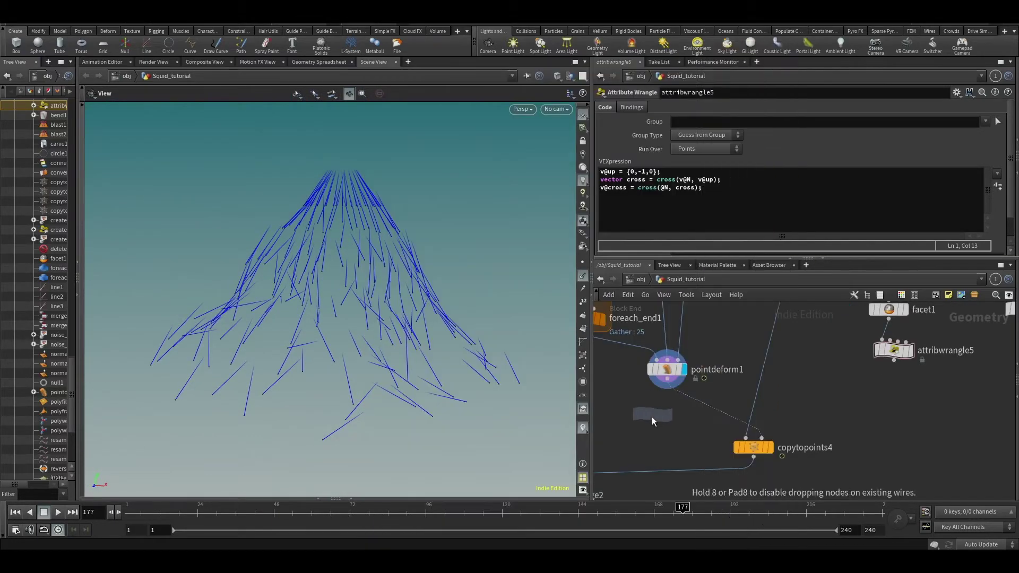
pyautogui.click(671, 415)
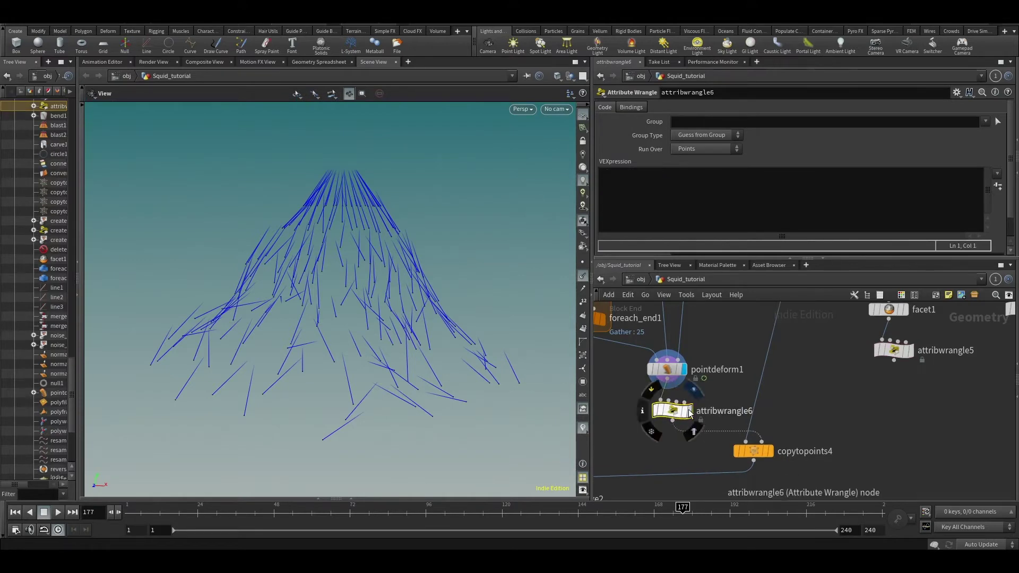
# Step: Display attribwrangle6 and declare 'vector up = {0,1,0};' on its first line
pyautogui.click(689, 412)
pyautogui.click(653, 205)
pyautogui.write('vector up')
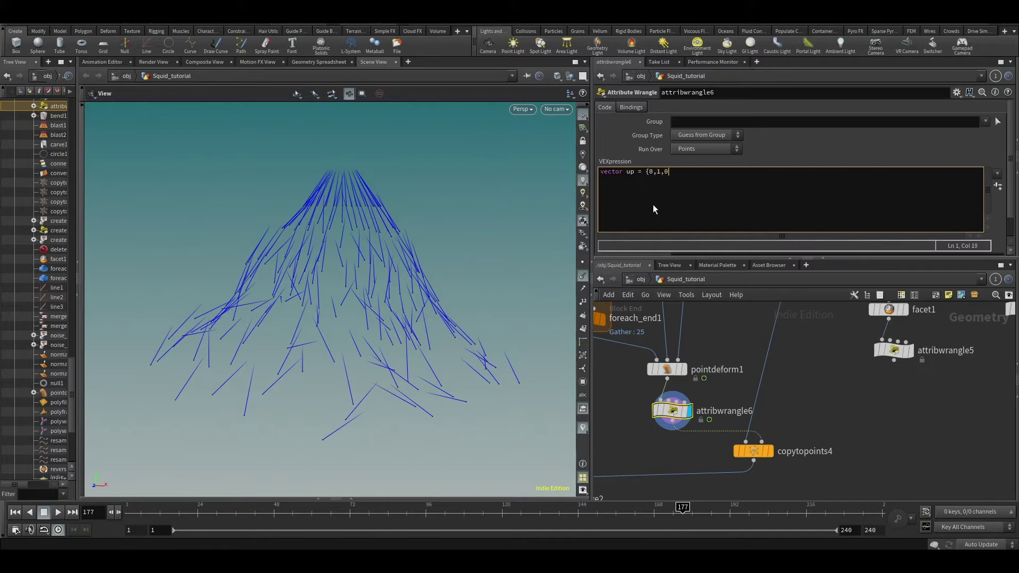
pyautogui.write('= {0,1,0};')
pyautogui.press('Return')
# Step: Add 'vector cross = (@N, up);' and 'v@cross = cross;', then save the scene
pyautogui.write('vector cros')
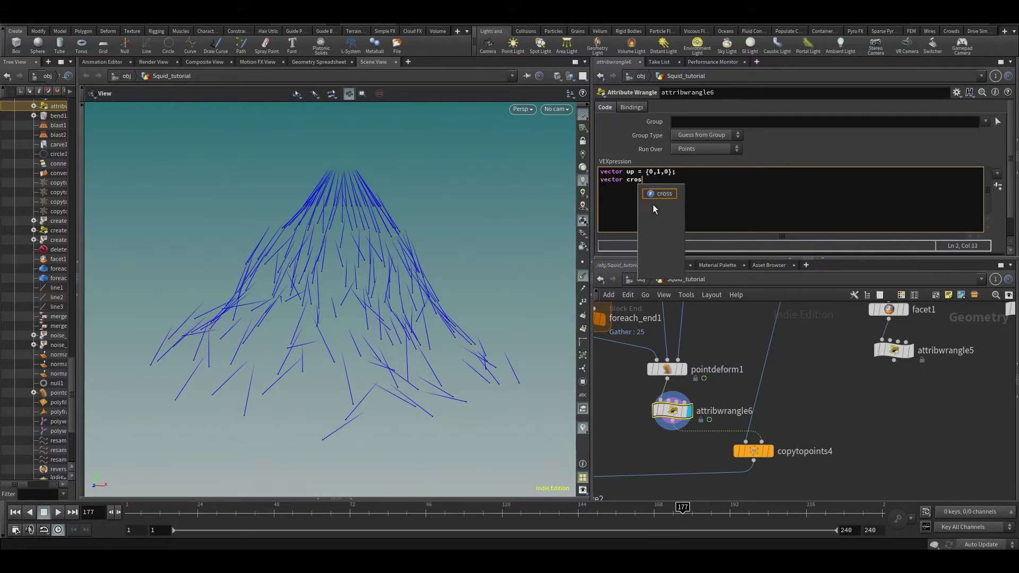
pyautogui.write('s =')
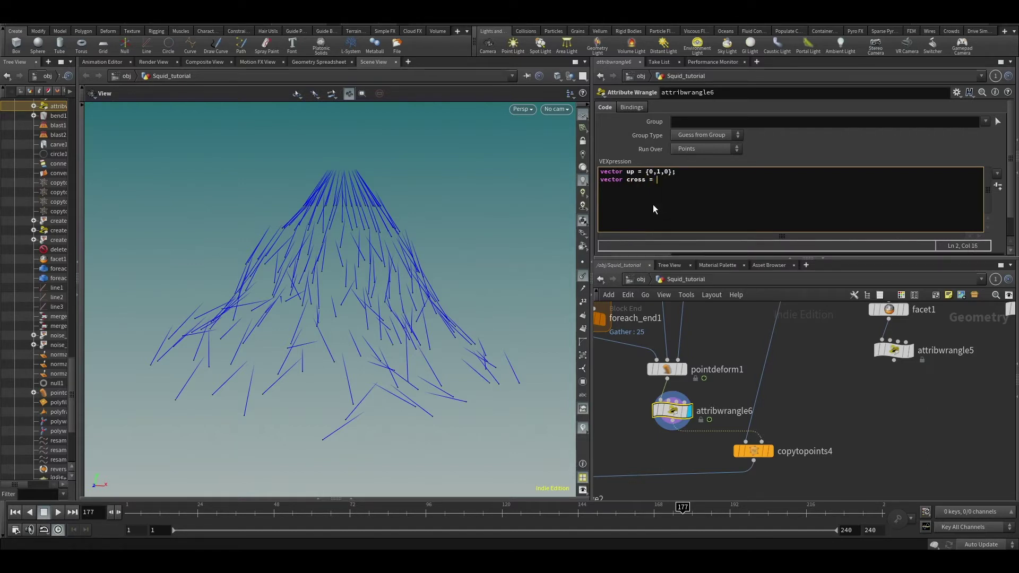
pyautogui.write('(@N, up);')
pyautogui.press('Return')
pyautogui.write('v@cro')
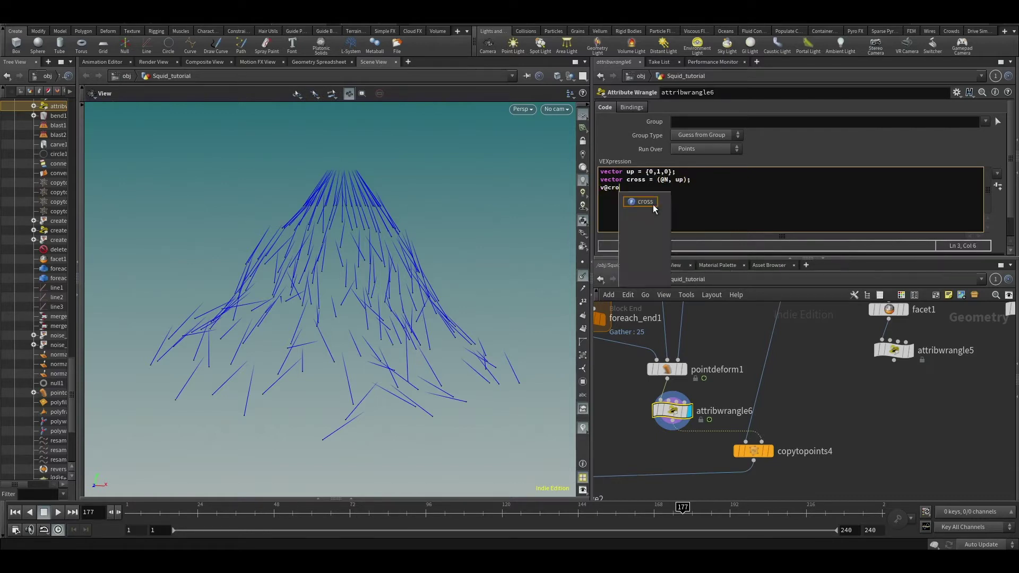
pyautogui.write('ss = cro')
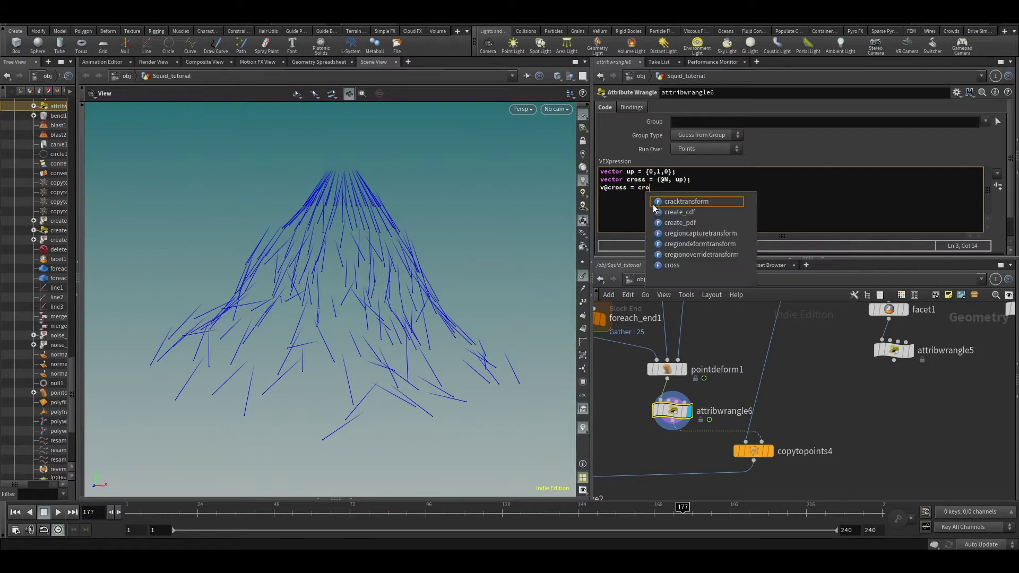
pyautogui.write('ss;')
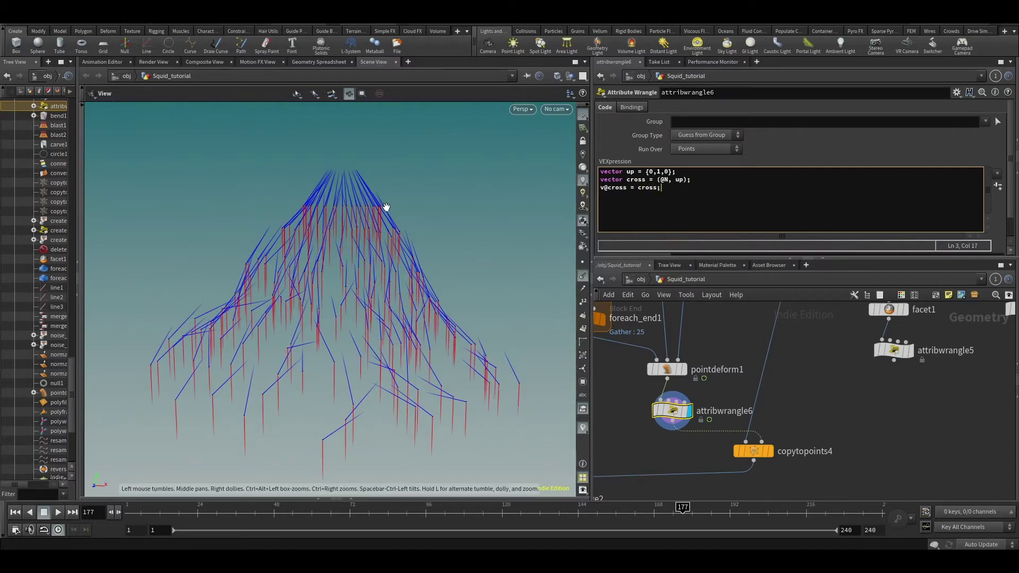
pyautogui.moveTo(386, 209); pyautogui.dragTo(446, 257)
pyautogui.hotkey('ctrl', 's')
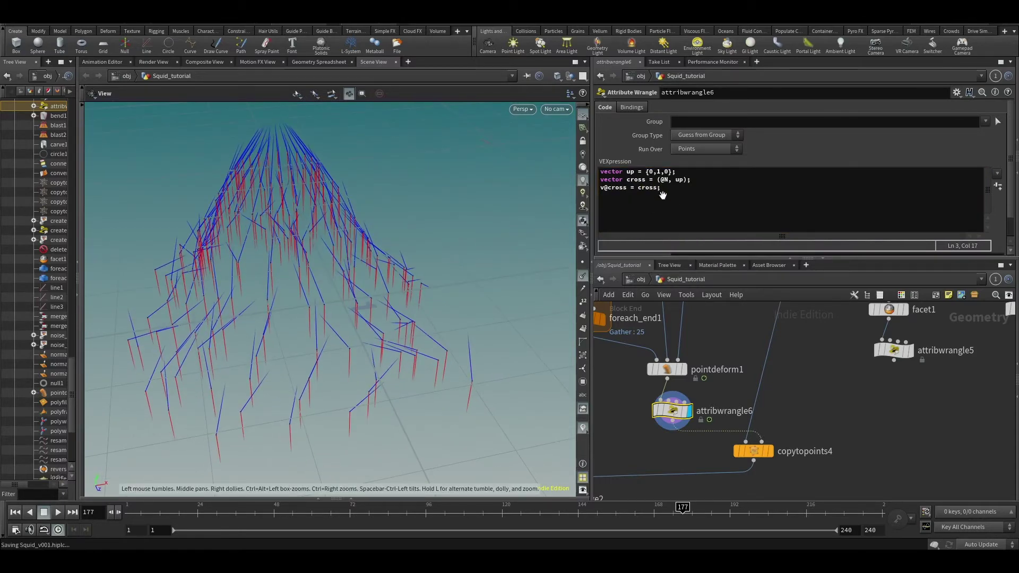
pyautogui.moveTo(390, 297); pyautogui.dragTo(354, 291)
# Step: At frame 93, compare pointdeform1's tentacles with attribwrangle6's output, leaving attribwrangle6 displayed
pyautogui.moveTo(682, 511)
pyautogui.mouseDown()
pyautogui.moveTo(504, 515)
pyautogui.moveTo(474, 529)
pyautogui.moveTo(423, 507)
pyautogui.mouseUp()
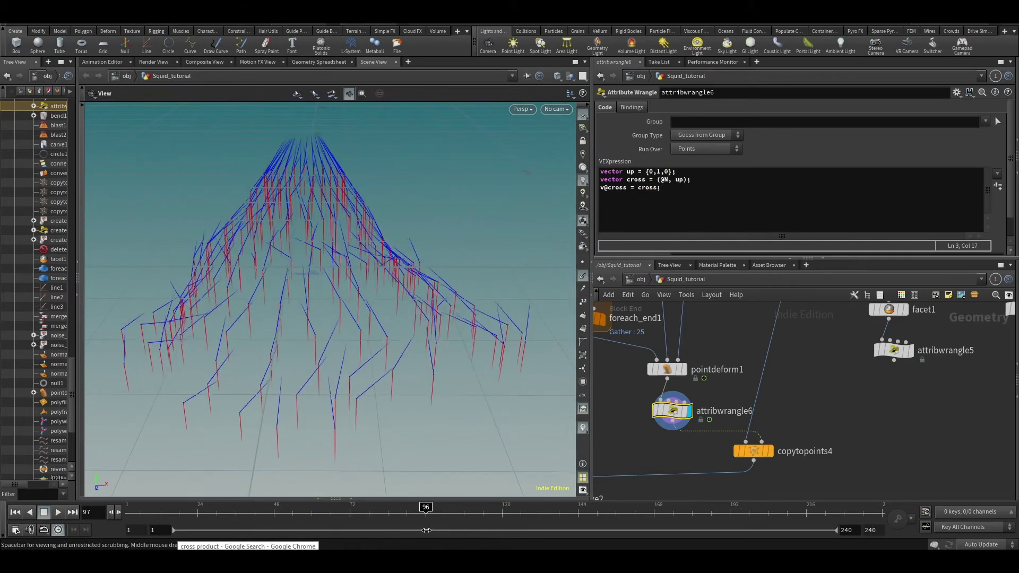
pyautogui.moveTo(380, 339); pyautogui.dragTo(490, 344)
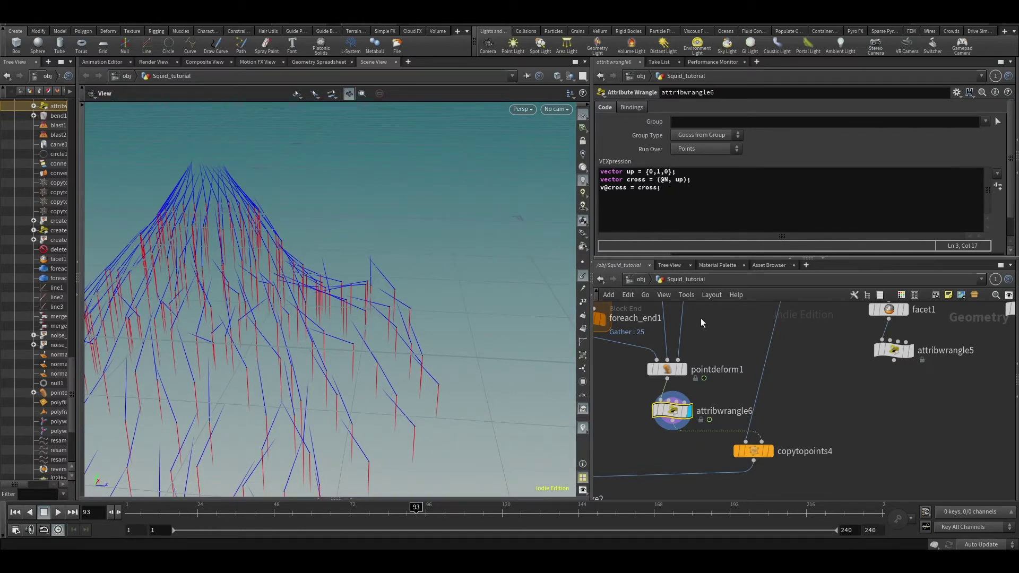
pyautogui.moveTo(690, 283); pyautogui.dragTo(708, 363, button='middle')
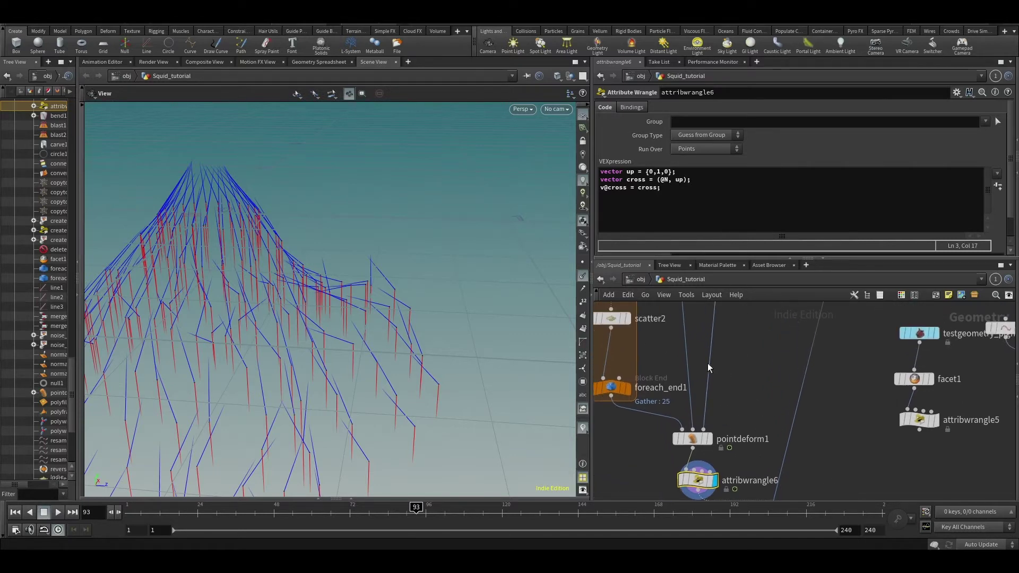
pyautogui.click(668, 180)
pyautogui.click(708, 439)
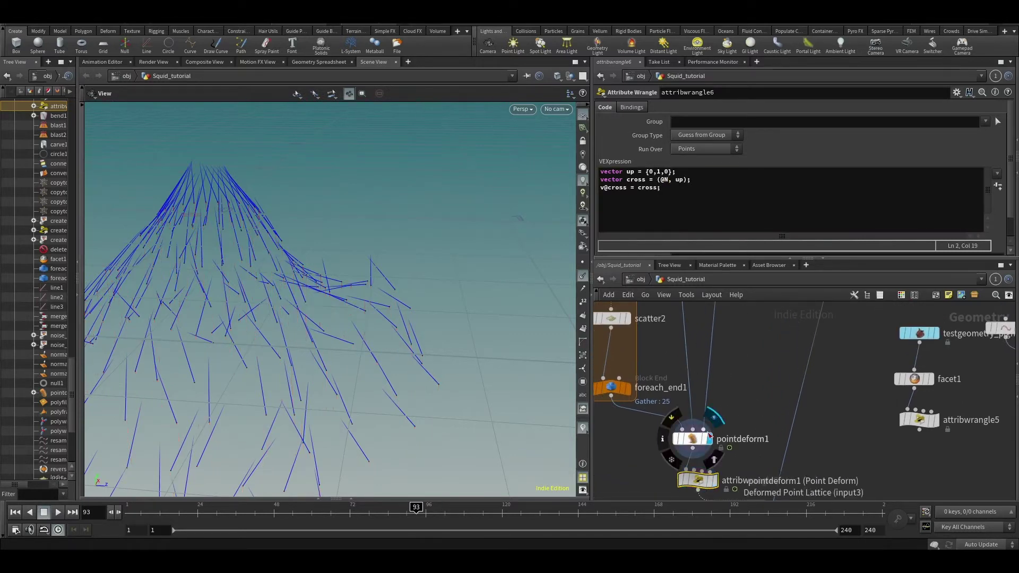
pyautogui.moveTo(810, 426); pyautogui.dragTo(815, 389, button='middle')
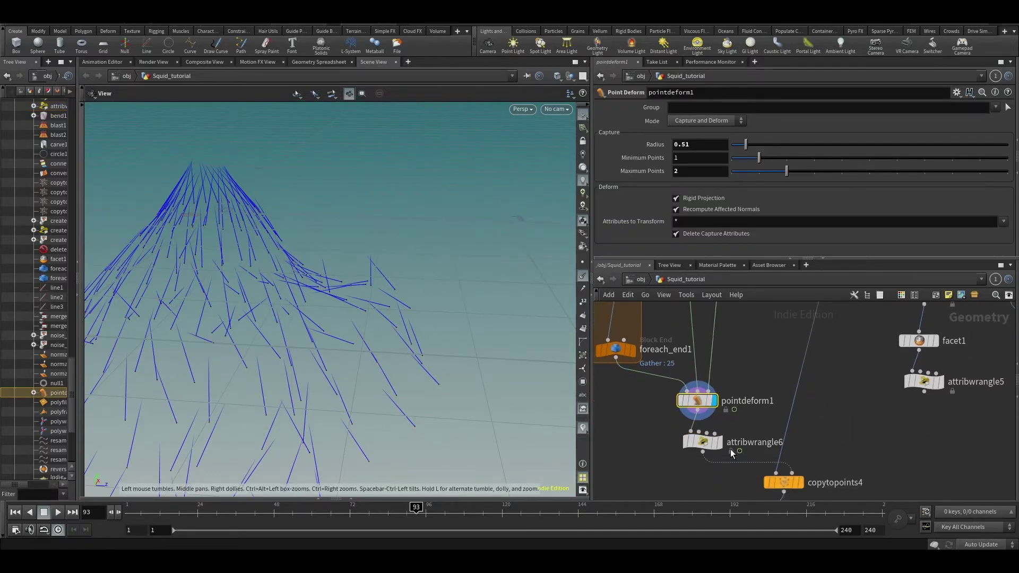
pyautogui.click(713, 446)
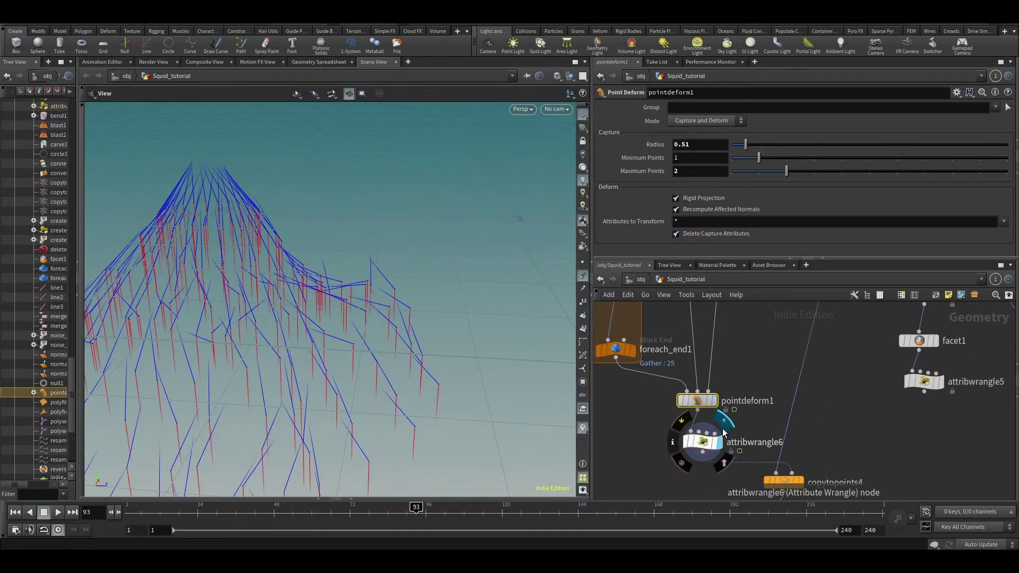
pyautogui.click(708, 444)
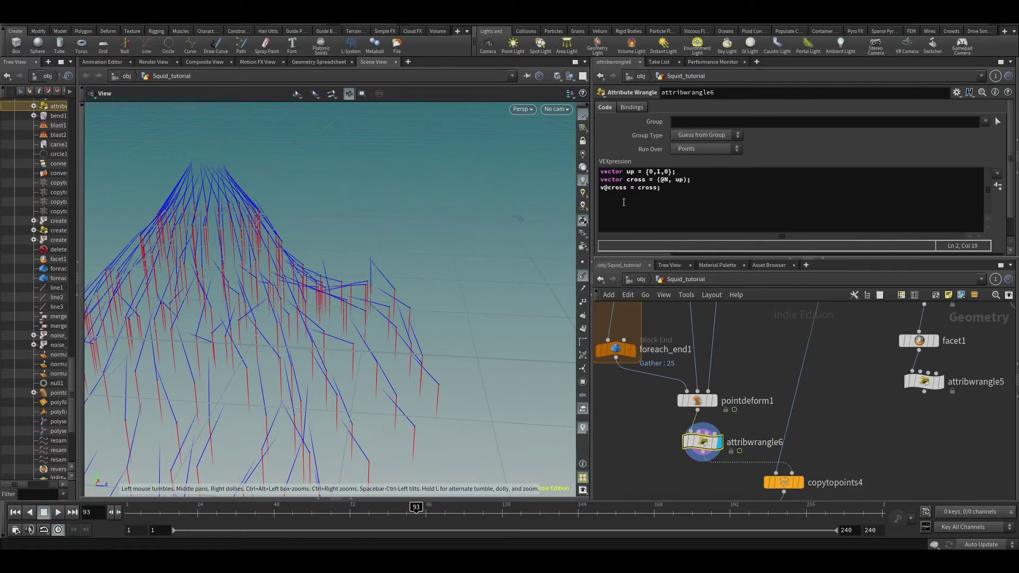
# Step: Change line 2 to 'vector cross = cross(@N, up);' and inspect the horizontal cross vectors
pyautogui.click(658, 180)
pyautogui.write('cross')
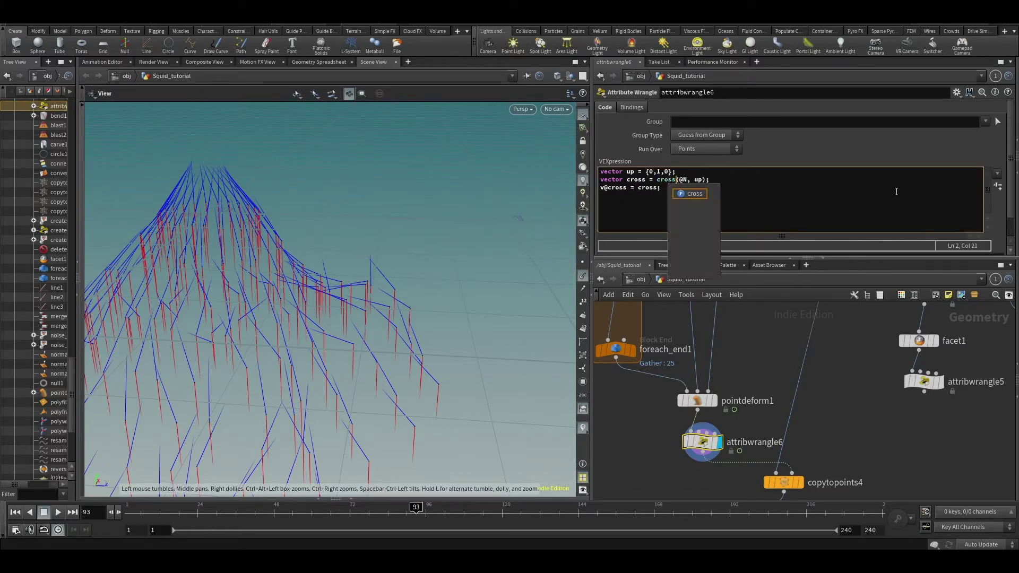
pyautogui.press('Escape')
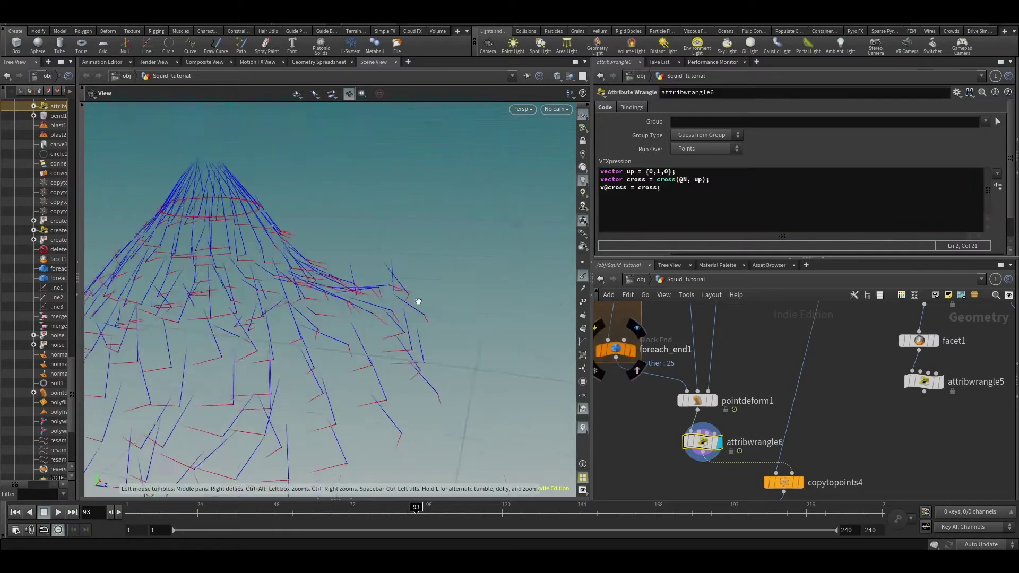
pyautogui.moveTo(418, 302); pyautogui.dragTo(392, 329)
pyautogui.moveTo(229, 512); pyautogui.dragTo(703, 507)
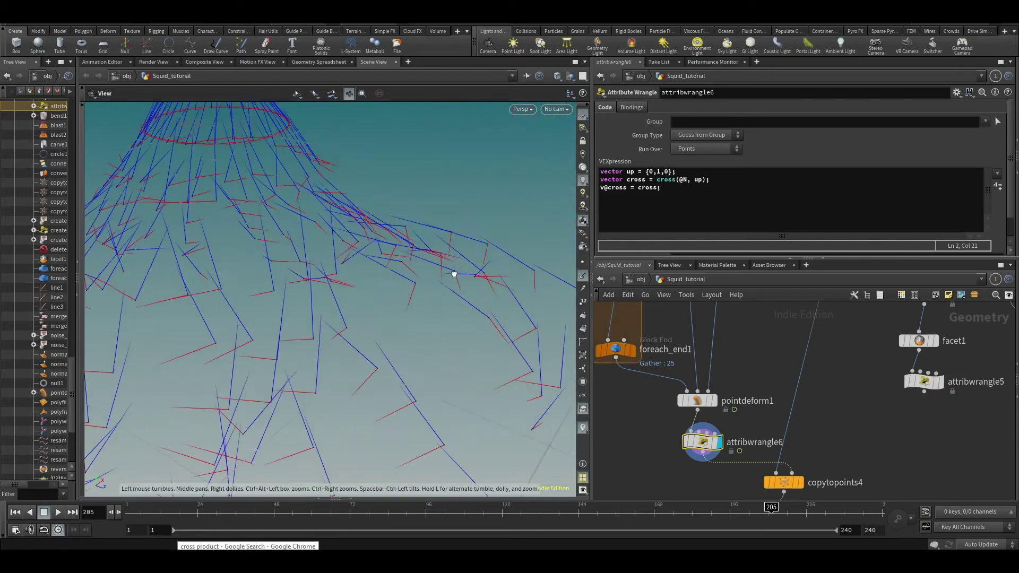
# Step: Delete the third line that writes the v@cross attribute
pyautogui.press('Down')
pyautogui.hotkey('shift', 'Home')
pyautogui.press('BackSpace')
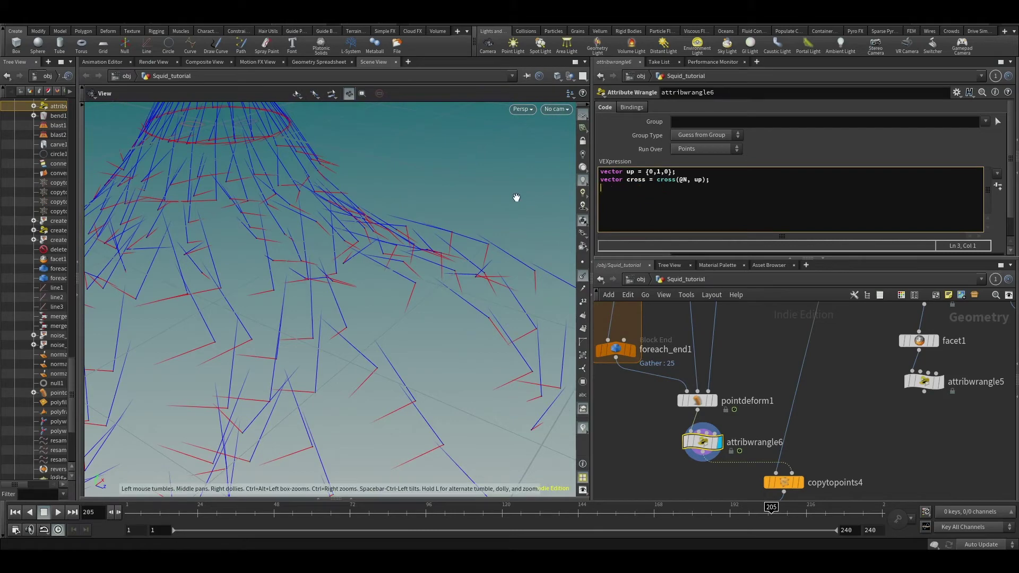
# Step: Write 'v@cross = cross(@N, cross);' on line 3 and inspect the new tentacle vectors
pyautogui.write('v@cfross')
pyautogui.press('BackSpace')
pyautogui.press('BackSpace')
pyautogui.press('BackSpace')
pyautogui.write('ross = ')
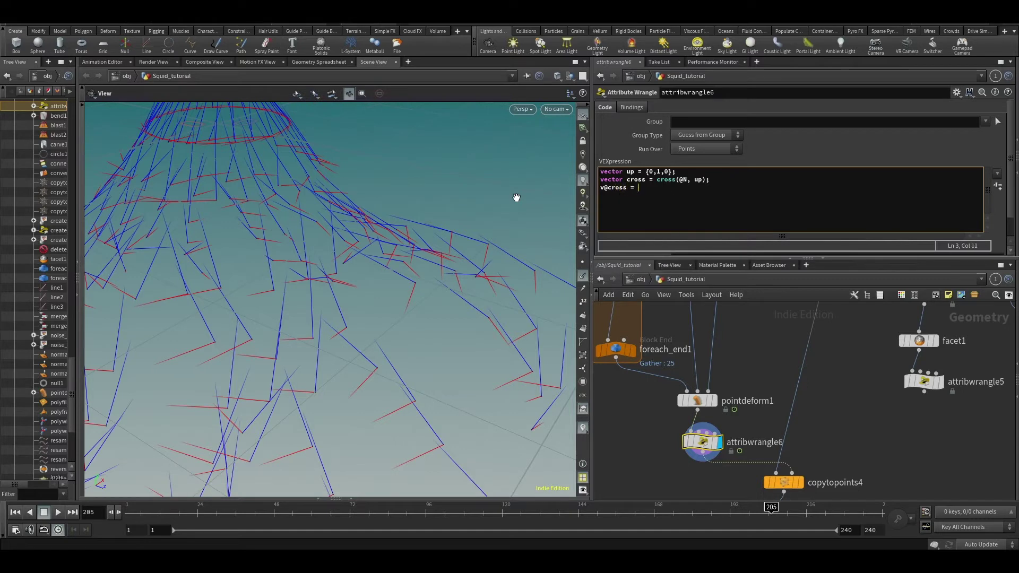
pyautogui.write('cross(')
pyautogui.write('(cross,')
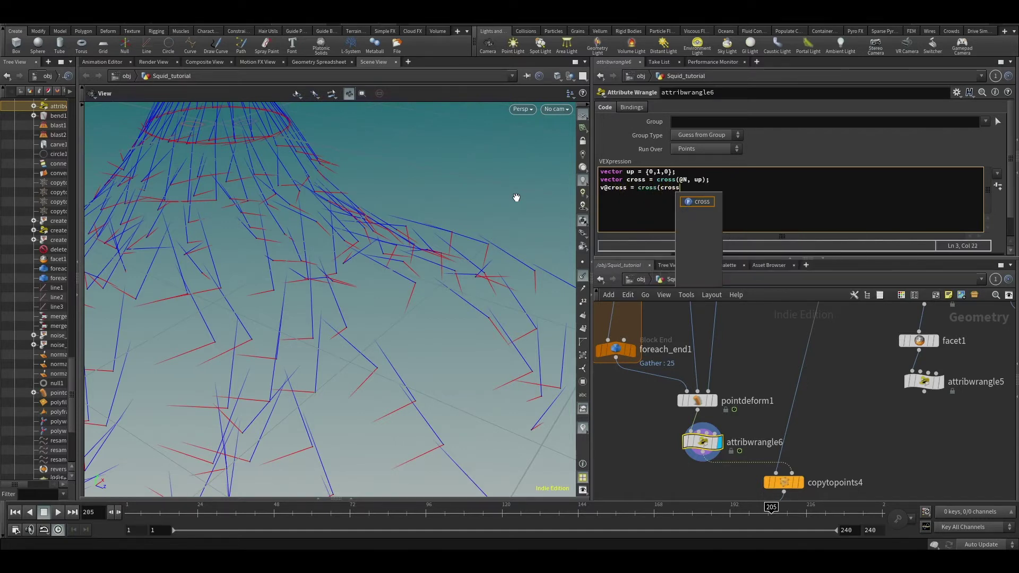
pyautogui.press('BackSpace')
pyautogui.press('BackSpace')
pyautogui.press('BackSpace')
pyautogui.press('BackSpace')
pyautogui.press('BackSpace')
pyautogui.press('BackSpace')
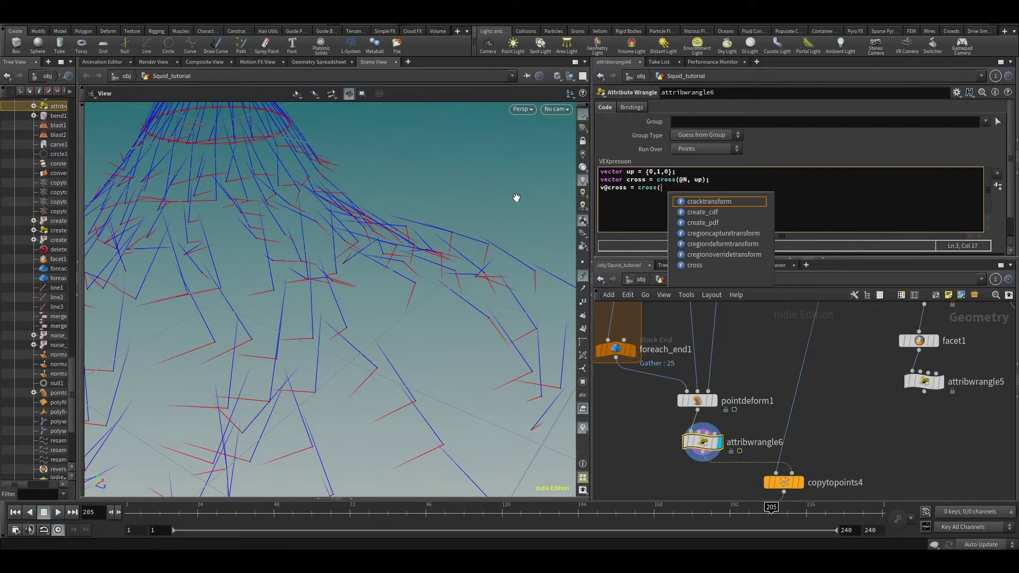
pyautogui.write('2N')
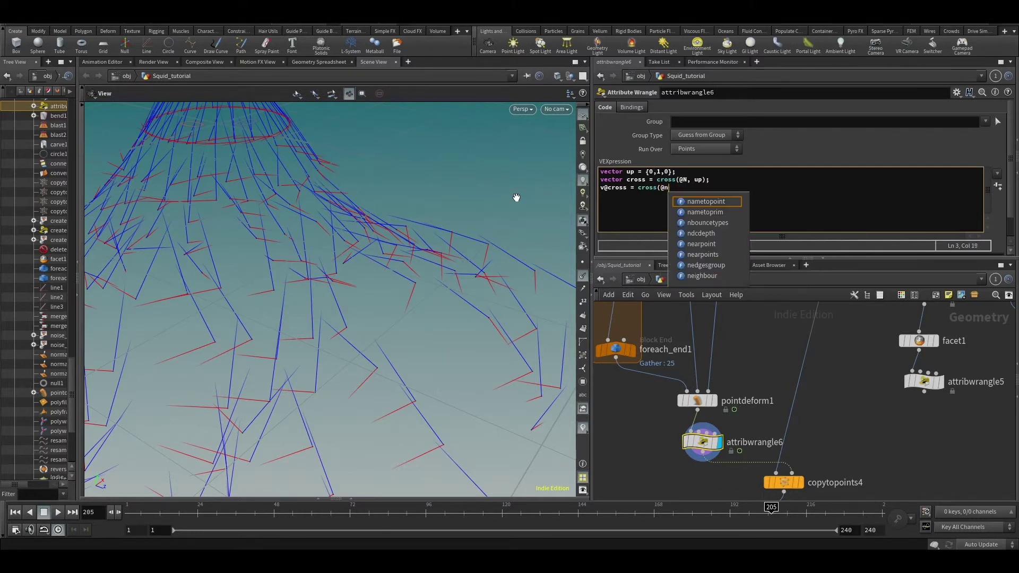
pyautogui.press('Return')
pyautogui.write(', cros')
pyautogui.write('s);')
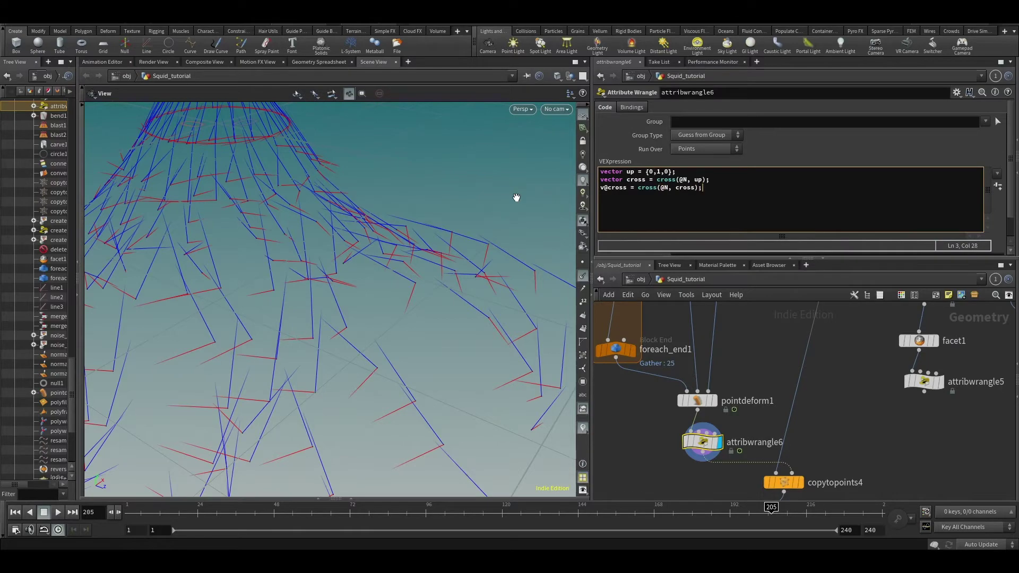
pyautogui.moveTo(275, 264); pyautogui.dragTo(446, 302)
# Step: Wrap the expression as normalize((cross(@N, cross))*-1) to get unit, flipped vectors
pyautogui.click(633, 188)
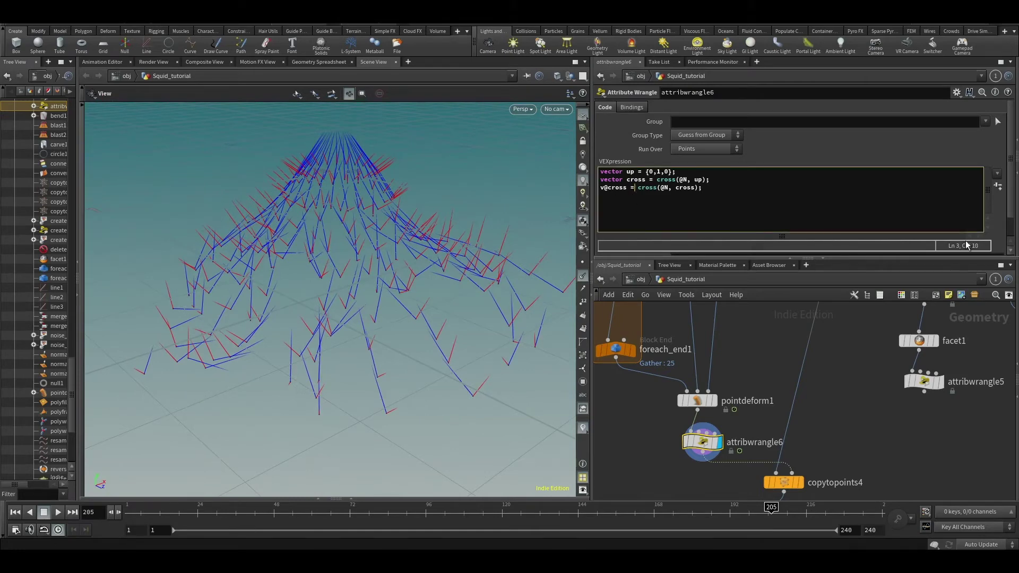
pyautogui.write('(')
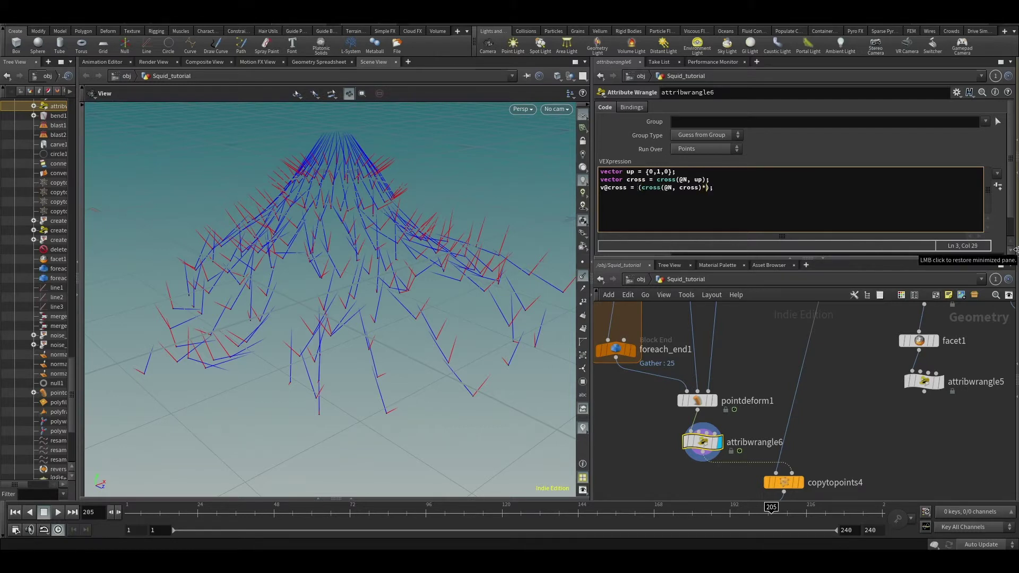
pyautogui.write('-1')
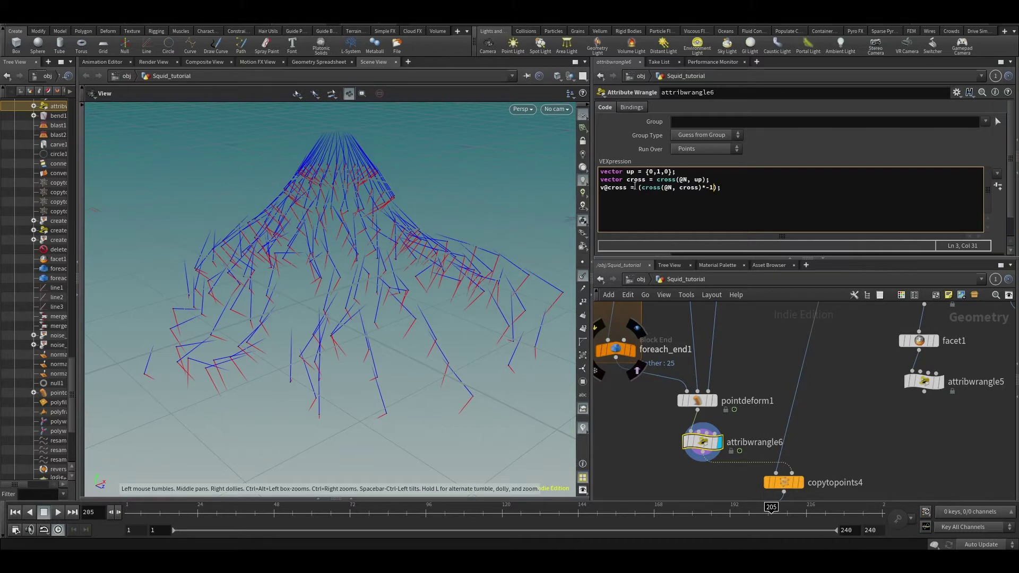
pyautogui.write('normalize(')
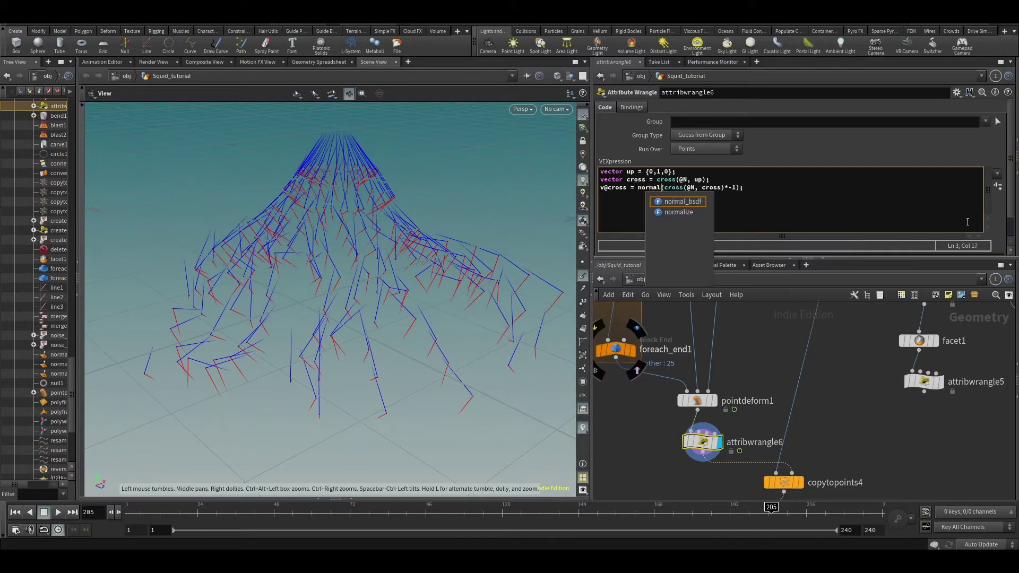
pyautogui.click(752, 188)
pyautogui.write('))')
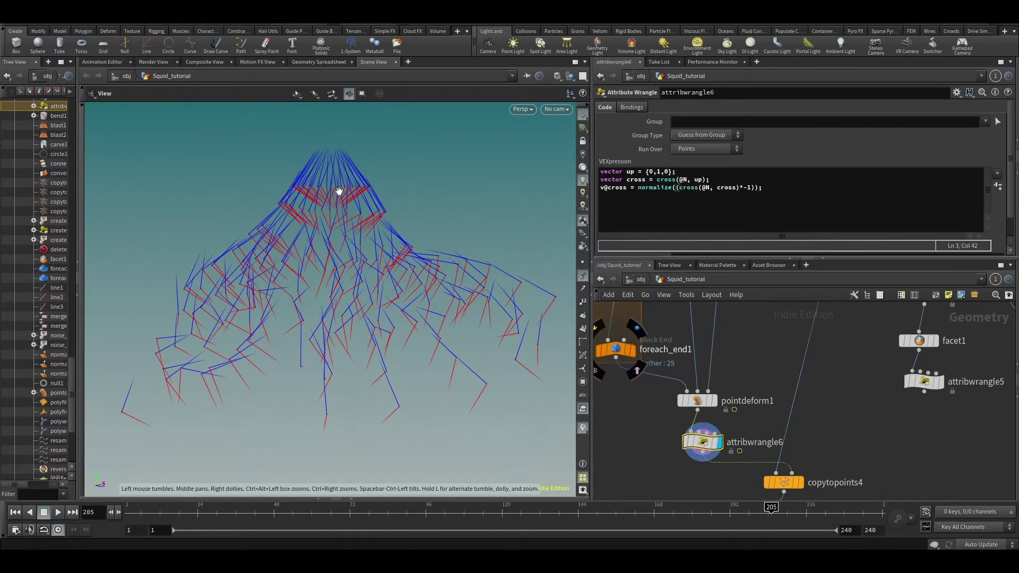
pyautogui.moveTo(383, 164); pyautogui.dragTo(386, 196)
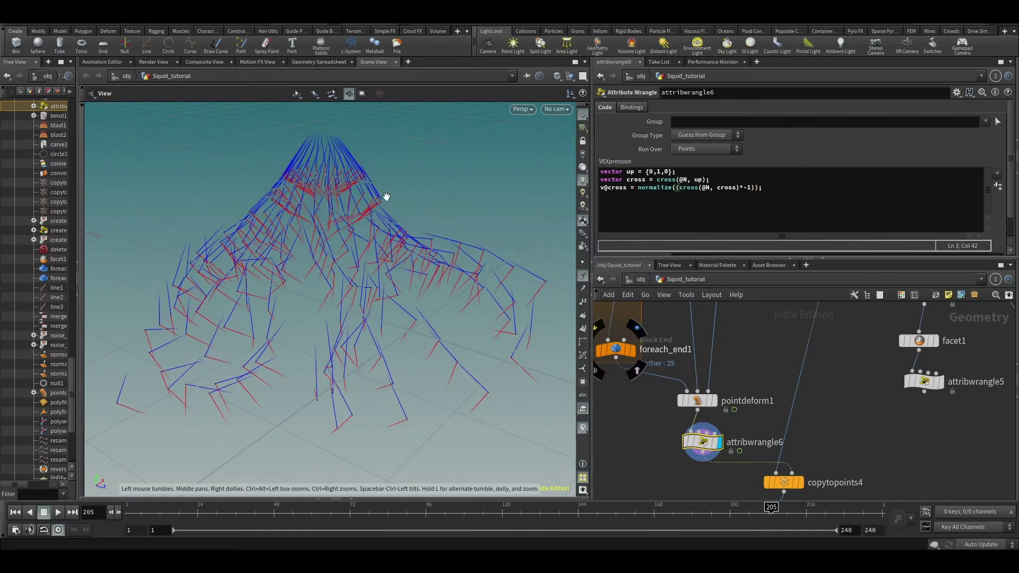
pyautogui.moveTo(357, 248); pyautogui.dragTo(344, 260)
# Step: Save Squid_v001.hiplc and reposition attribwrangle6 in the network
pyautogui.hotkey('ctrl', 's')
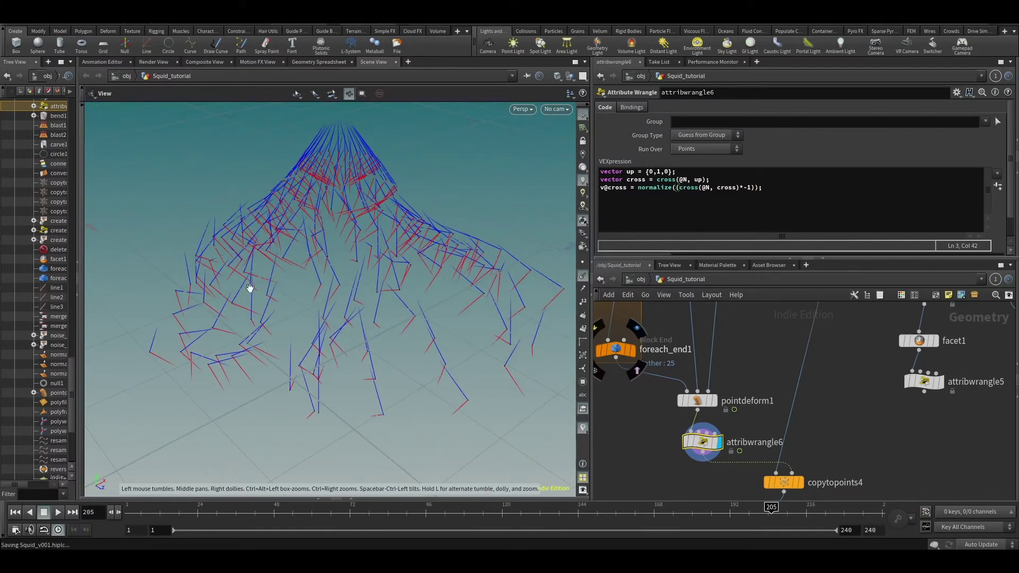
pyautogui.moveTo(708, 442)
pyautogui.mouseDown()
pyautogui.moveTo(692, 435)
pyautogui.moveTo(702, 443)
pyautogui.mouseUp()
pyautogui.moveTo(342, 286); pyautogui.dragTo(407, 299)
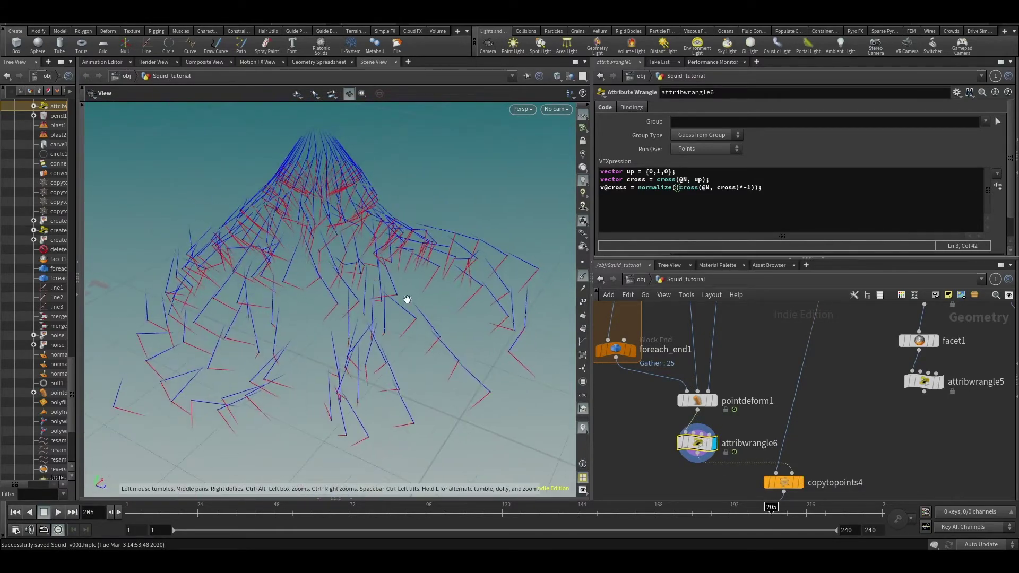
pyautogui.moveTo(804, 484); pyautogui.dragTo(789, 417, button='middle')
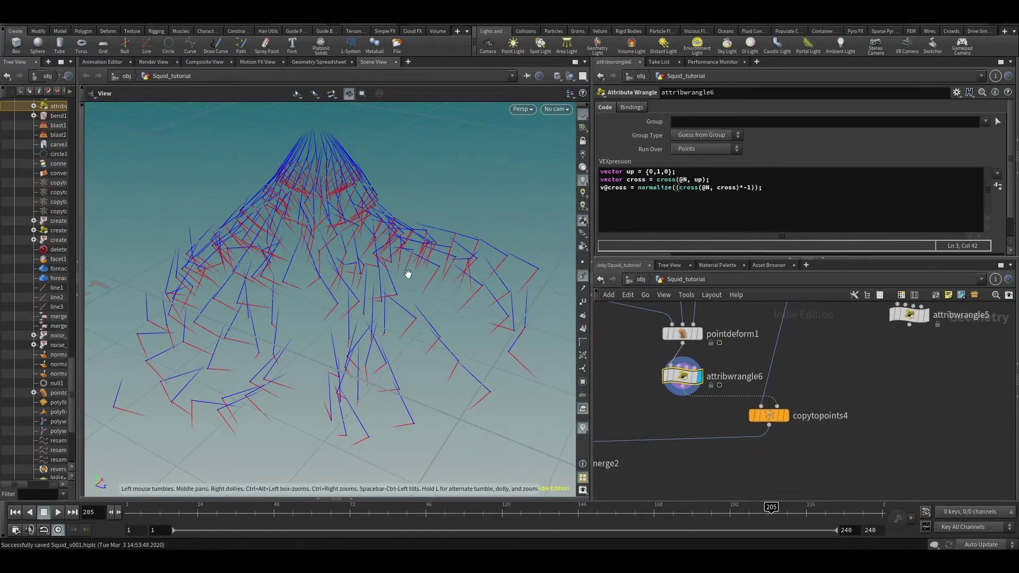
# Step: Display copytopoints4 and enable its Pack and Instance option
pyautogui.click(813, 192)
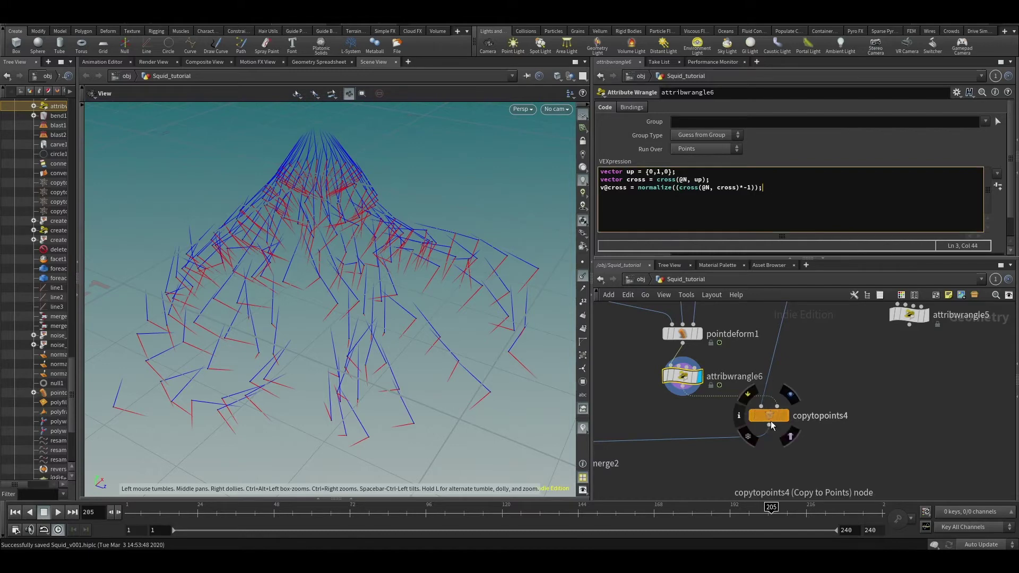
pyautogui.click(784, 416)
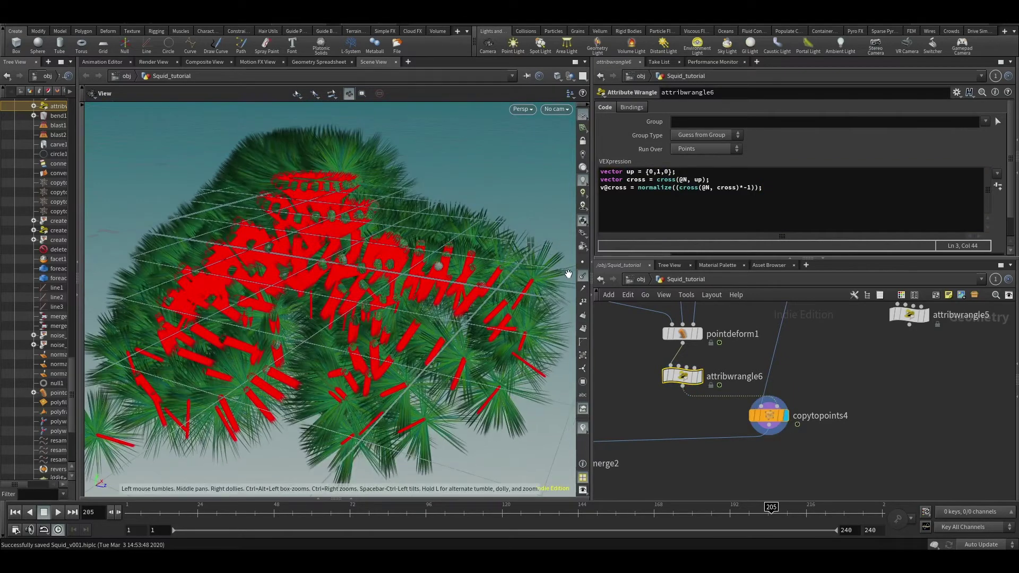
pyautogui.click(769, 416)
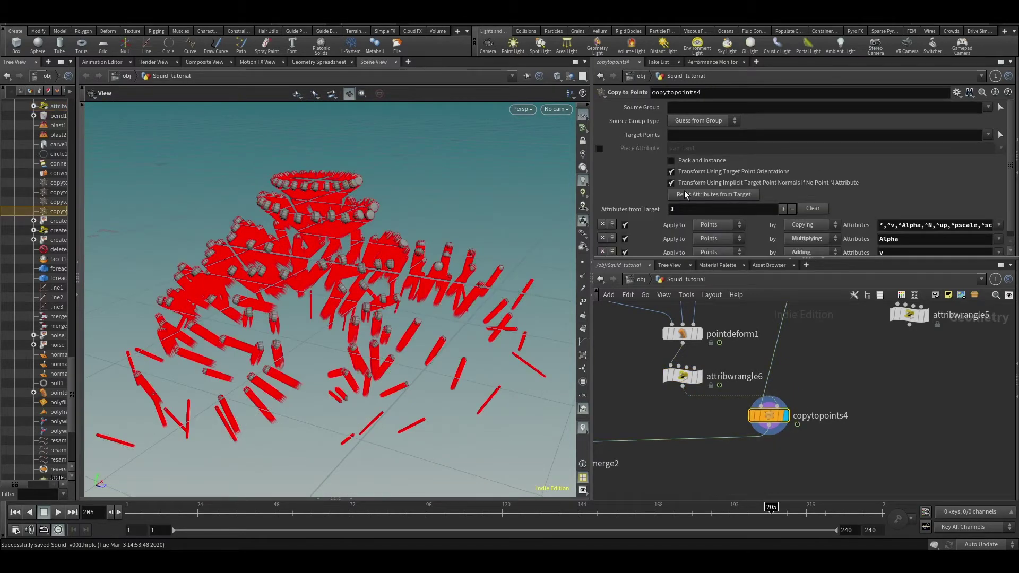
pyautogui.click(690, 161)
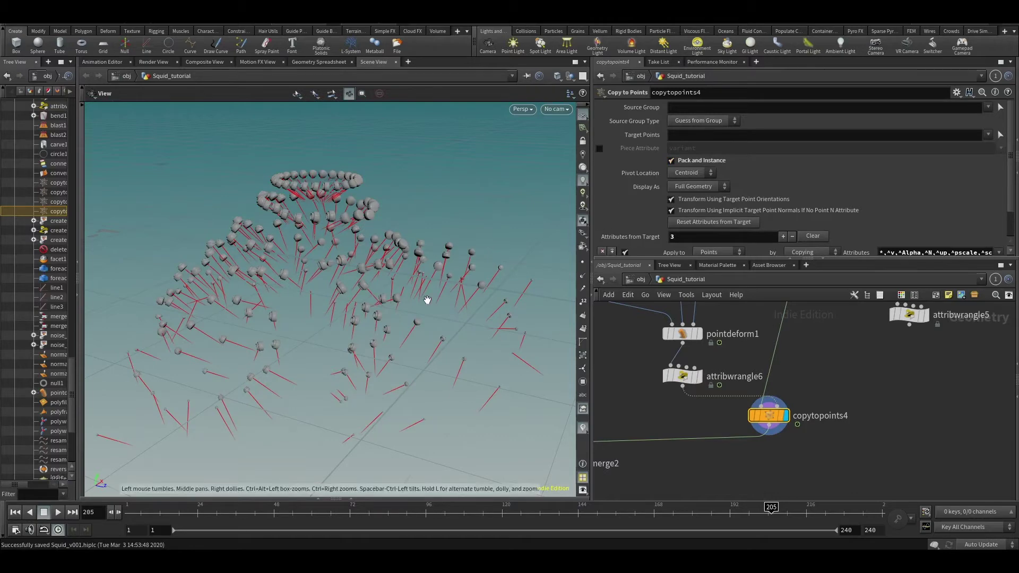
pyautogui.scroll(5, 419, 298)
pyautogui.scroll(-3, 797, 398)
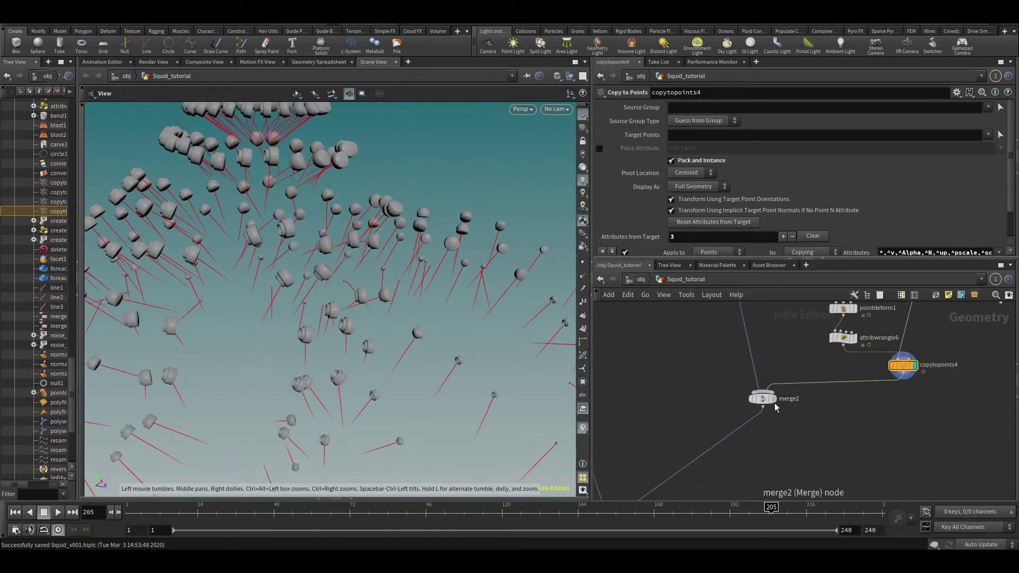
# Step: Display merge2 to inspect the full squid's tentacles, then select attribwrangle6 again
pyautogui.click(775, 398)
pyautogui.scroll(3, 362, 323)
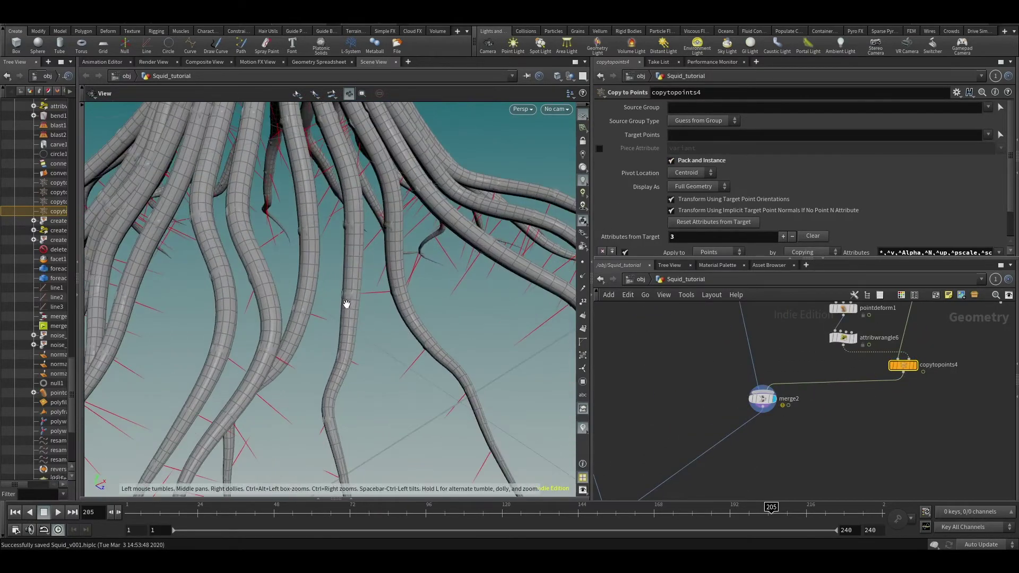
pyautogui.moveTo(780, 419); pyautogui.dragTo(770, 466, button='middle')
pyautogui.moveTo(322, 277)
pyautogui.mouseDown()
pyautogui.moveTo(285, 253)
pyautogui.moveTo(332, 268)
pyautogui.mouseUp()
pyautogui.moveTo(375, 243); pyautogui.dragTo(317, 273)
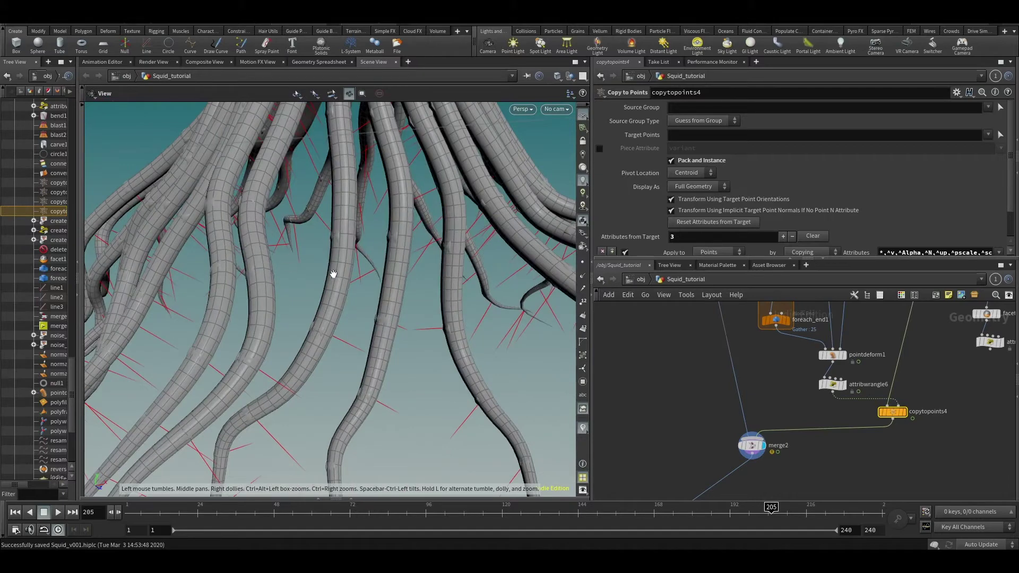
pyautogui.click(832, 384)
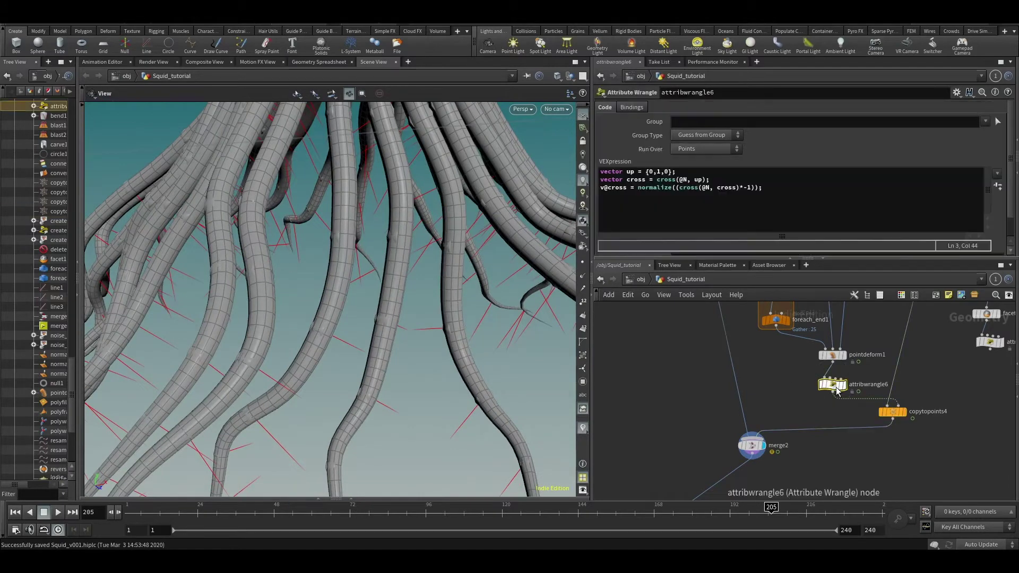
# Step: In attribwrangle6, delete the v@ prefix on line 3 so the normalized result becomes local variable cross
pyautogui.click(839, 210)
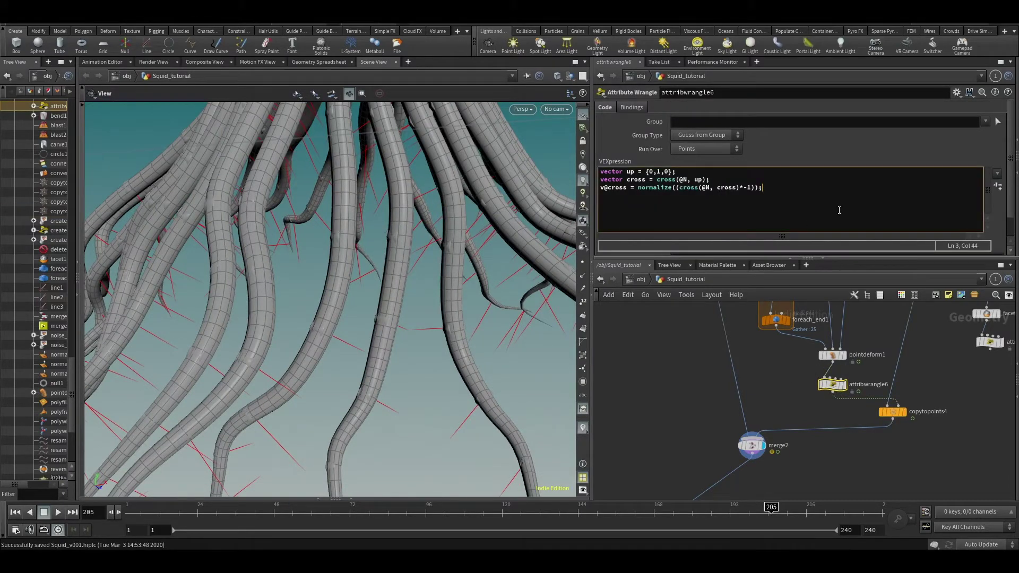
pyautogui.press('Return')
pyautogui.press('Return')
pyautogui.write('v@P += c')
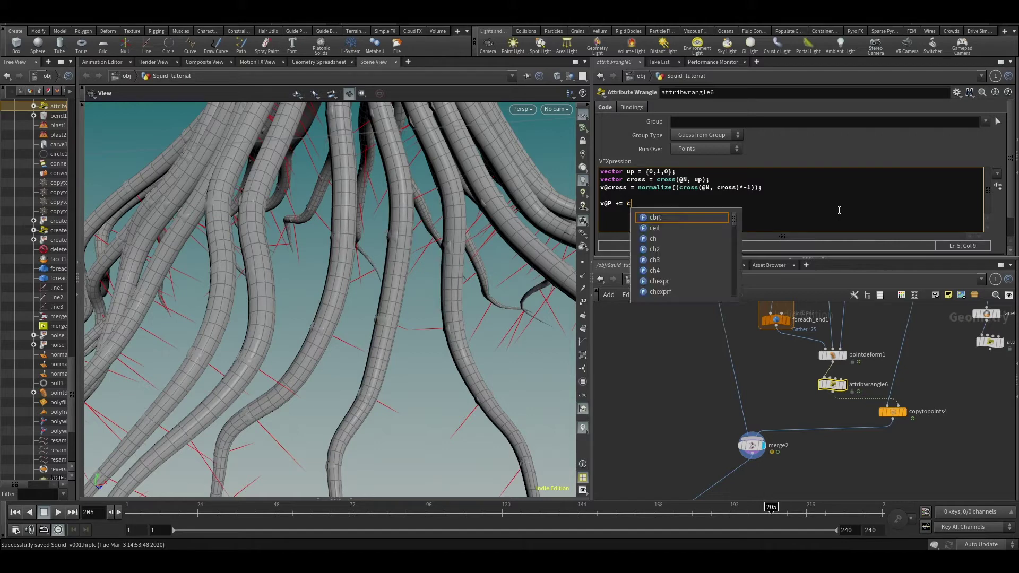
pyautogui.press('BackSpace')
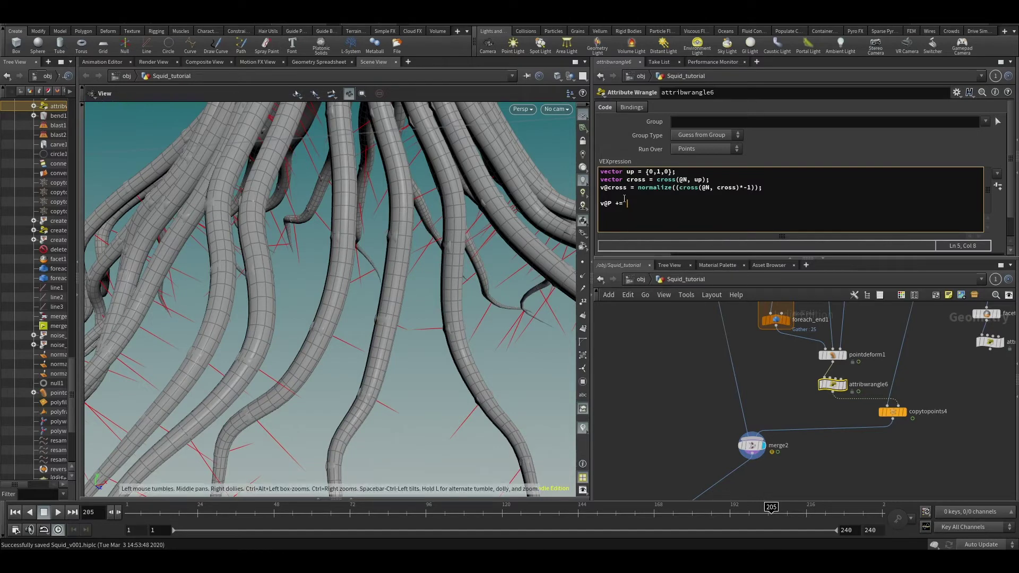
pyautogui.moveTo(608, 189); pyautogui.dragTo(599, 189)
pyautogui.press('BackSpace')
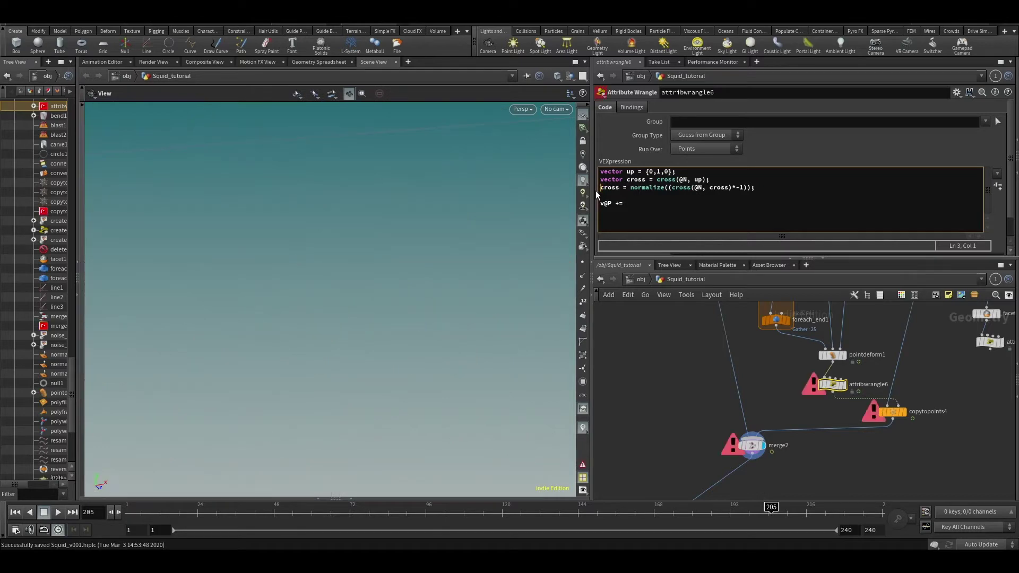
pyautogui.write('vect')
pyautogui.press('BackSpace')
pyautogui.press('BackSpace')
pyautogui.press('BackSpace')
pyautogui.press('BackSpace')
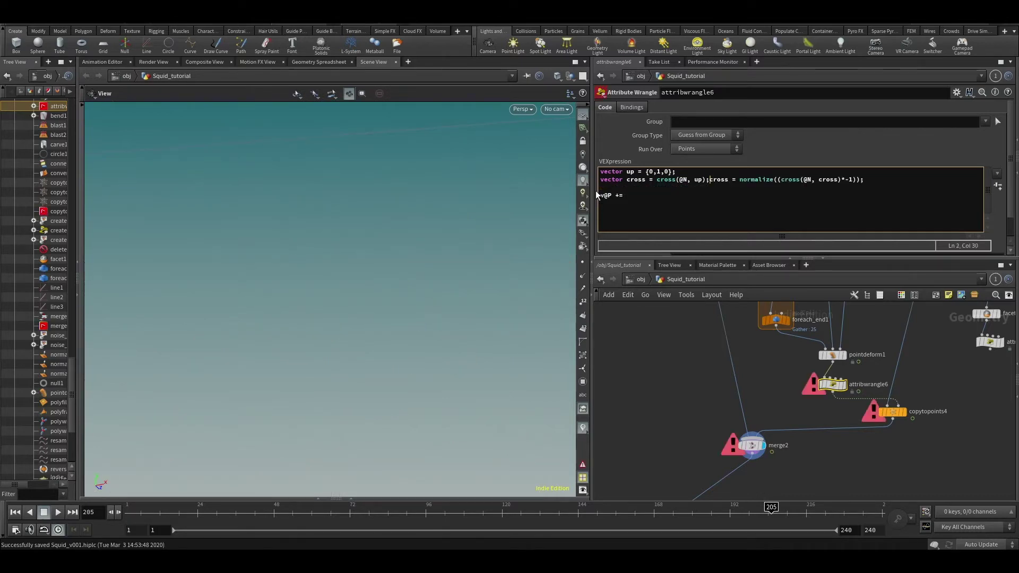
# Step: Rewrite the unfinished last line as v@P += cross
pyautogui.press('Down')
pyautogui.press('Down')
pyautogui.press('End')
pyautogui.hotkey('shift', 'Home')
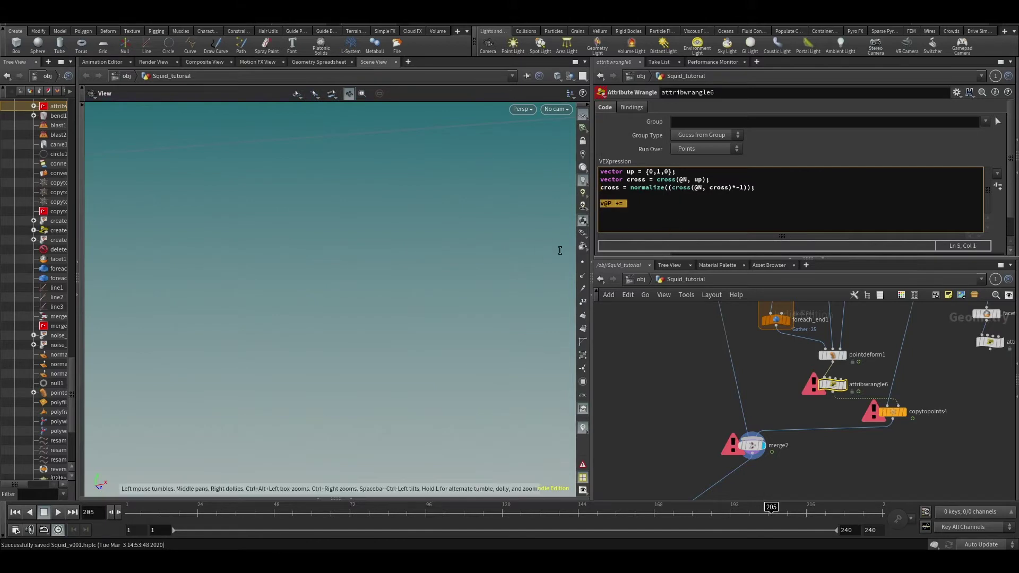
pyautogui.press('BackSpace')
pyautogui.write('v@P += ')
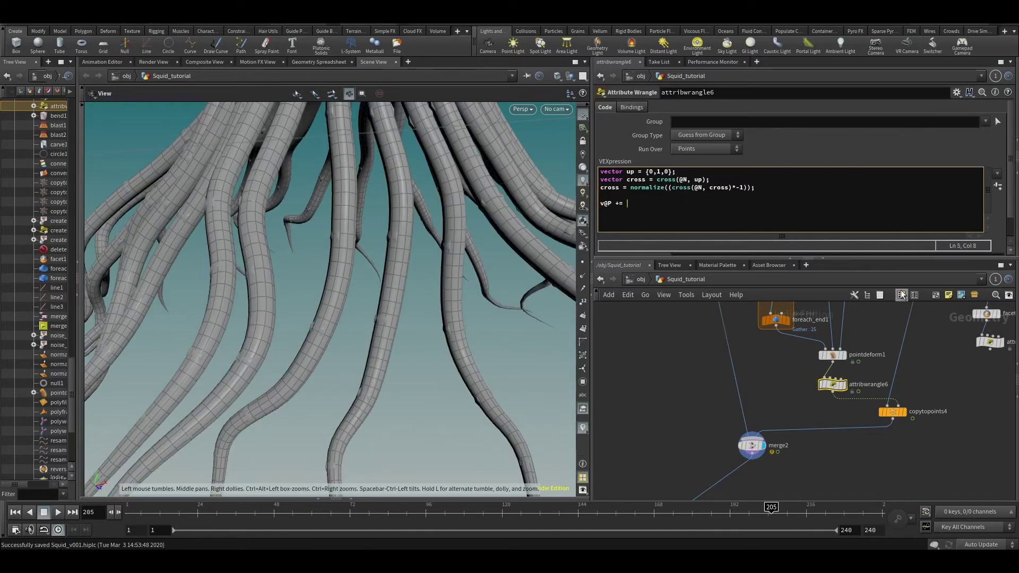
pyautogui.write('cross')
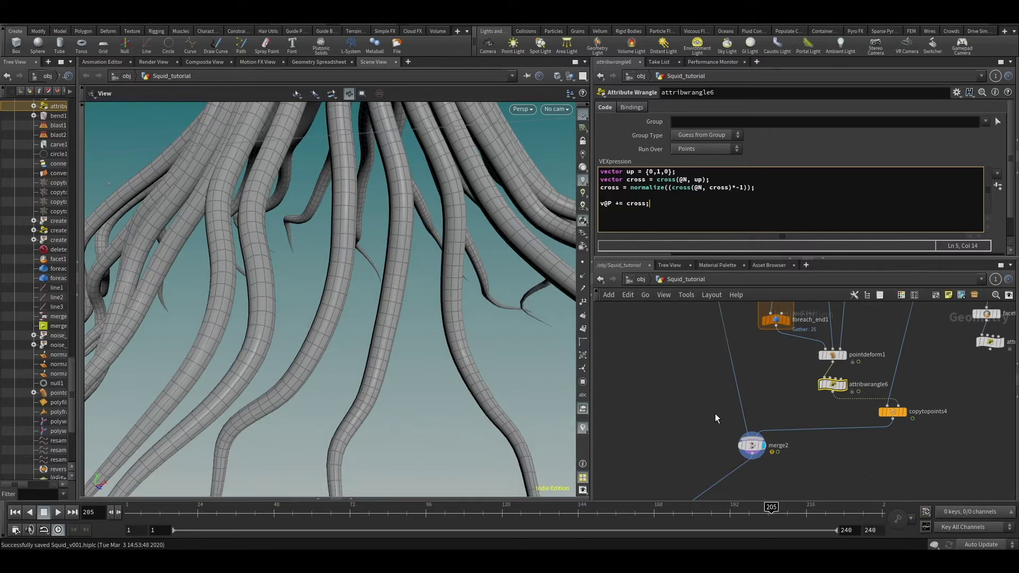
pyautogui.write('h')
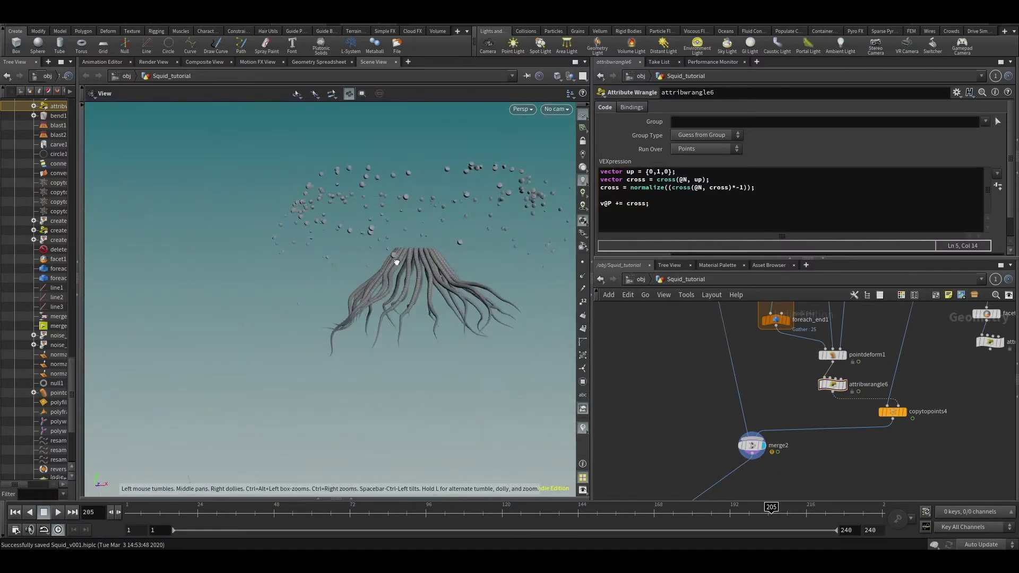
# Step: Delete the *-1 from the normalize line so points move along the positive cross product
pyautogui.moveTo(397, 262); pyautogui.dragTo(403, 297)
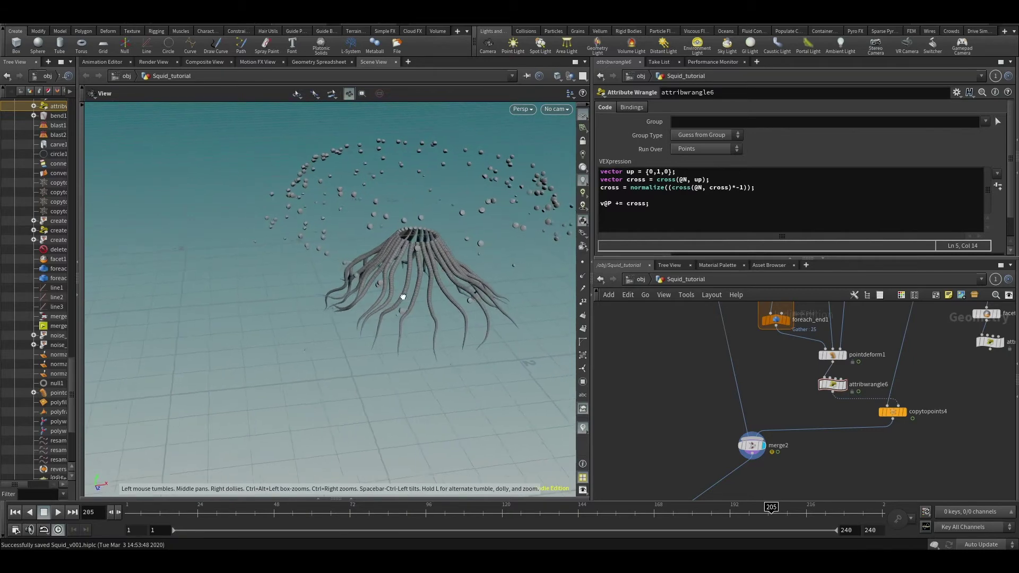
pyautogui.scroll(10, 403, 297)
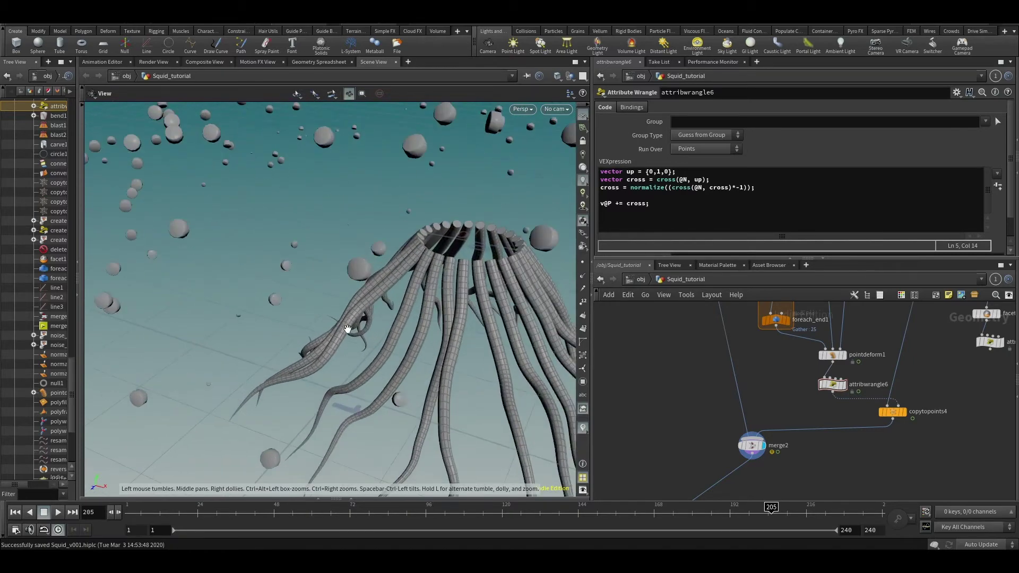
pyautogui.moveTo(347, 328); pyautogui.dragTo(337, 234)
pyautogui.scroll(8, 398, 250)
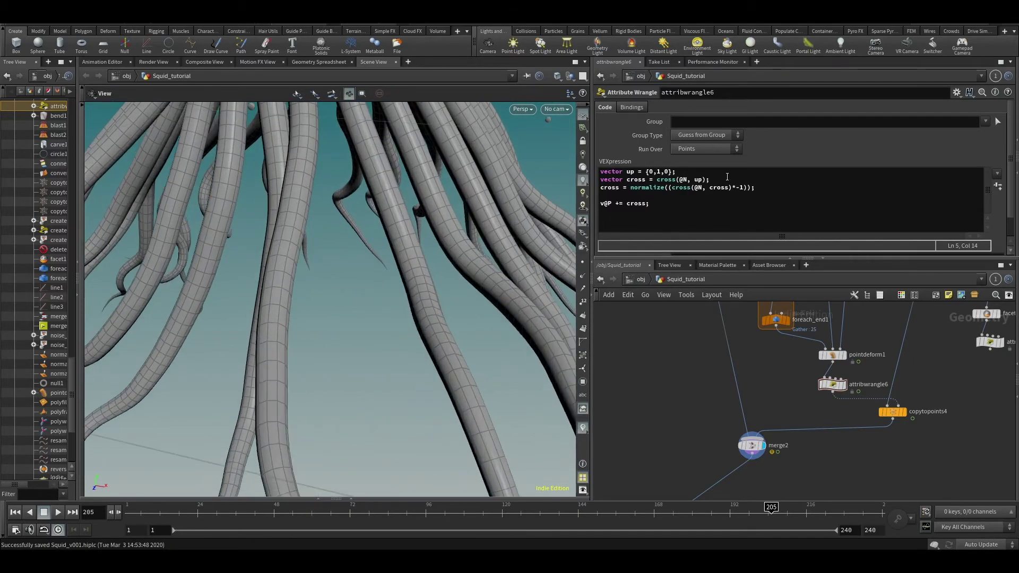
pyautogui.click(740, 187)
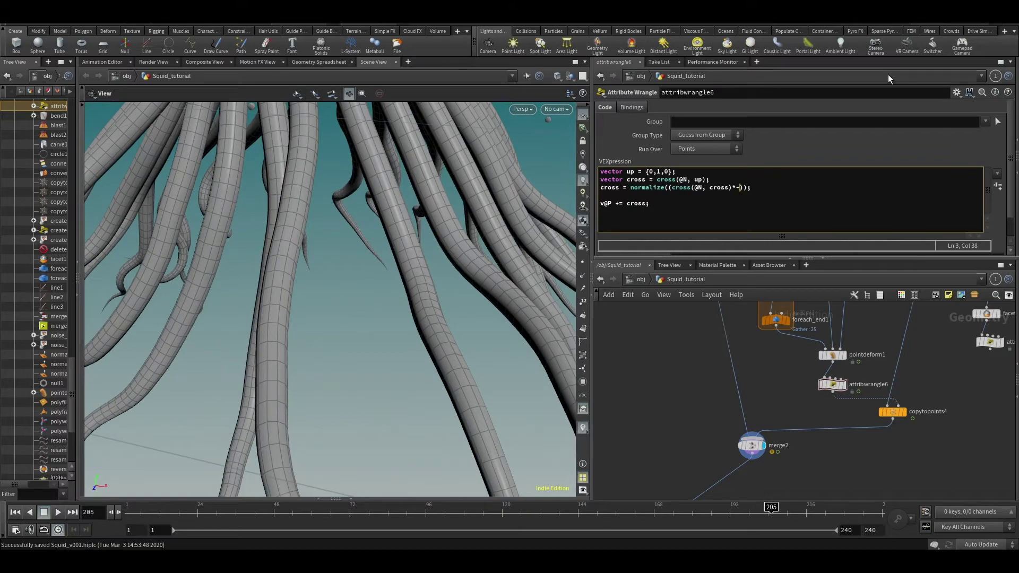
pyautogui.press('BackSpace')
pyautogui.press('BackSpace')
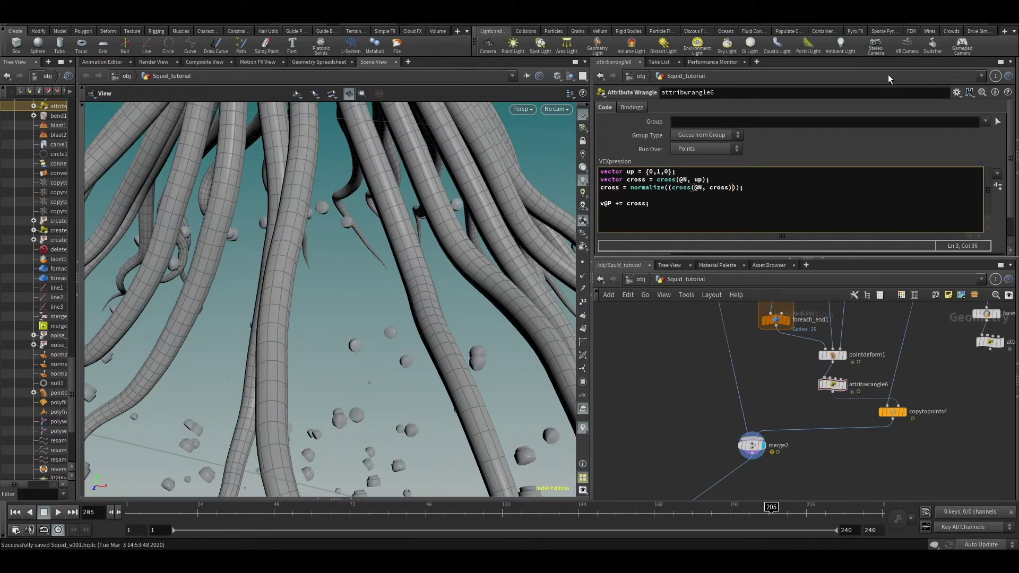
pyautogui.scroll(-5, 284, 321)
pyautogui.scroll(-5, 284, 321)
pyautogui.scroll(5, 357, 275)
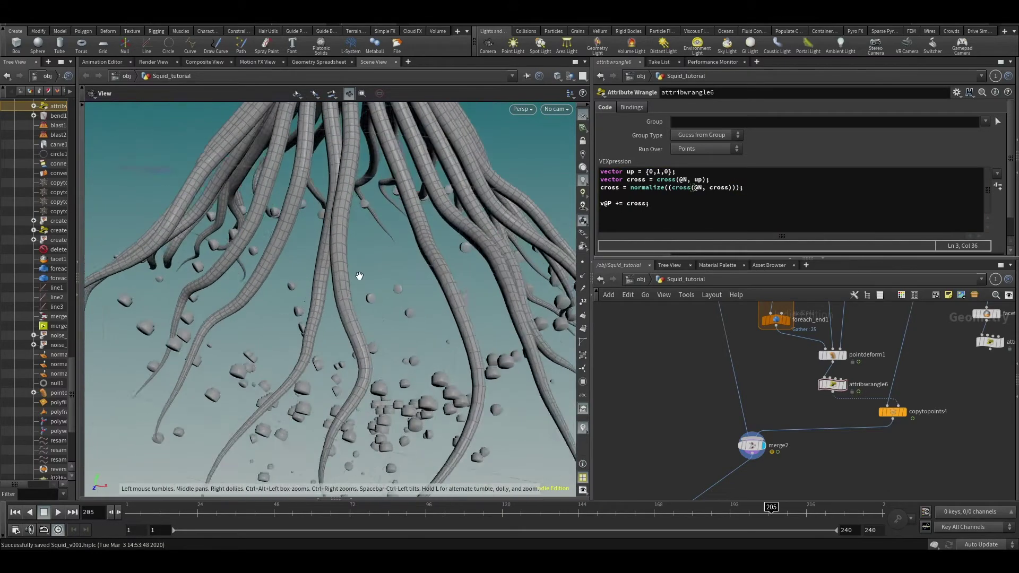
pyautogui.click(669, 211)
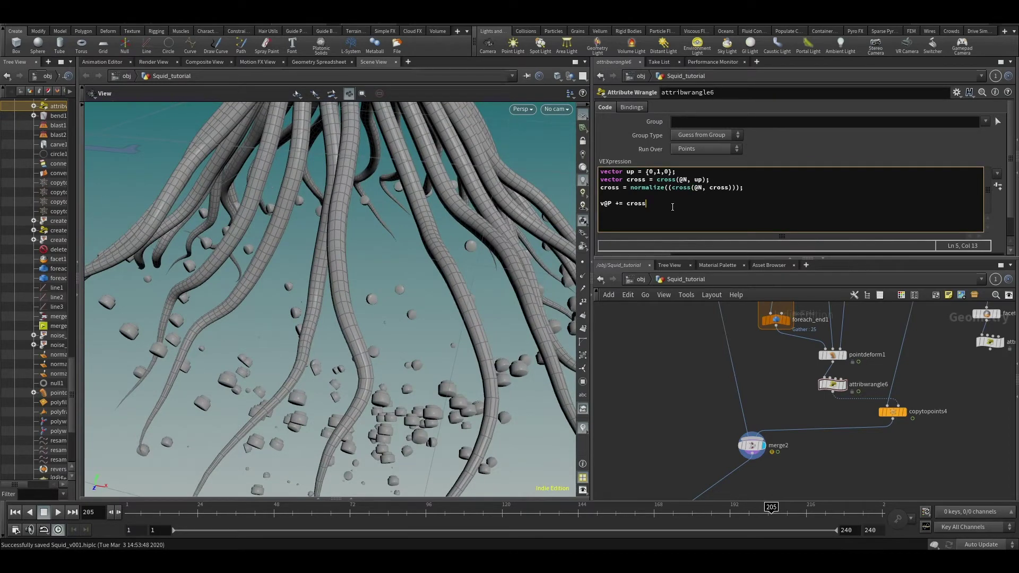
# Step: Add float offset = chf('offset'), change the update to v@P += cross*offset, and create the Offset slider
pyautogui.press('Home')
pyautogui.press('Return')
pyautogui.press('Up')
pyautogui.write("float offset = chf('offset');")
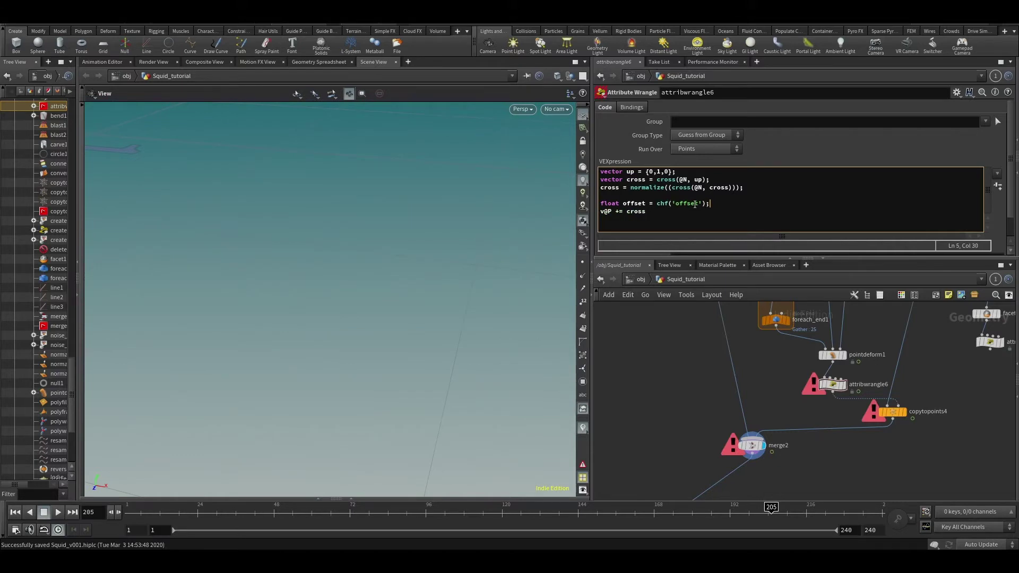
pyautogui.press('Down')
pyautogui.write('*offset;')
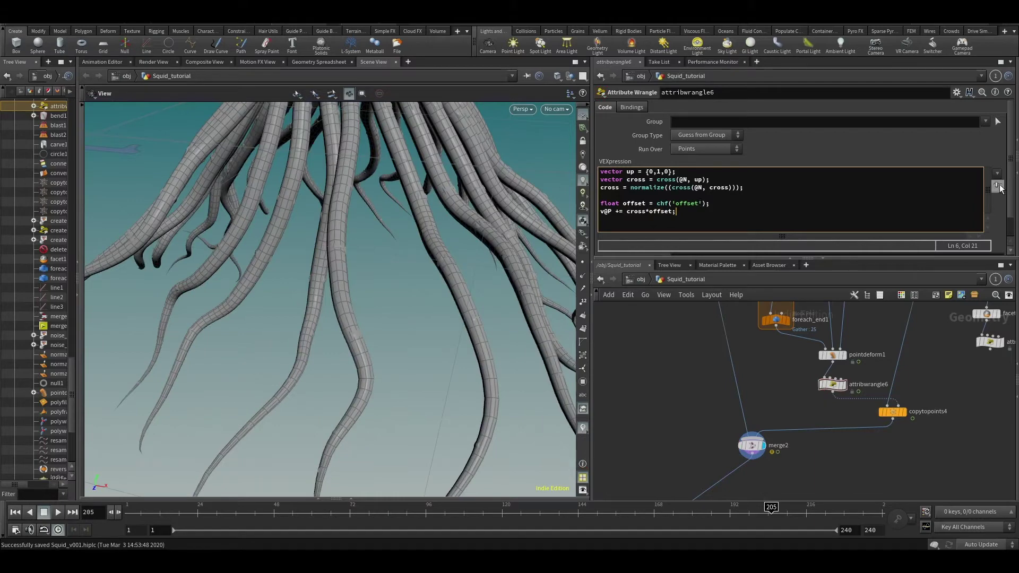
pyautogui.click(998, 187)
pyautogui.scroll(-2, 743, 223)
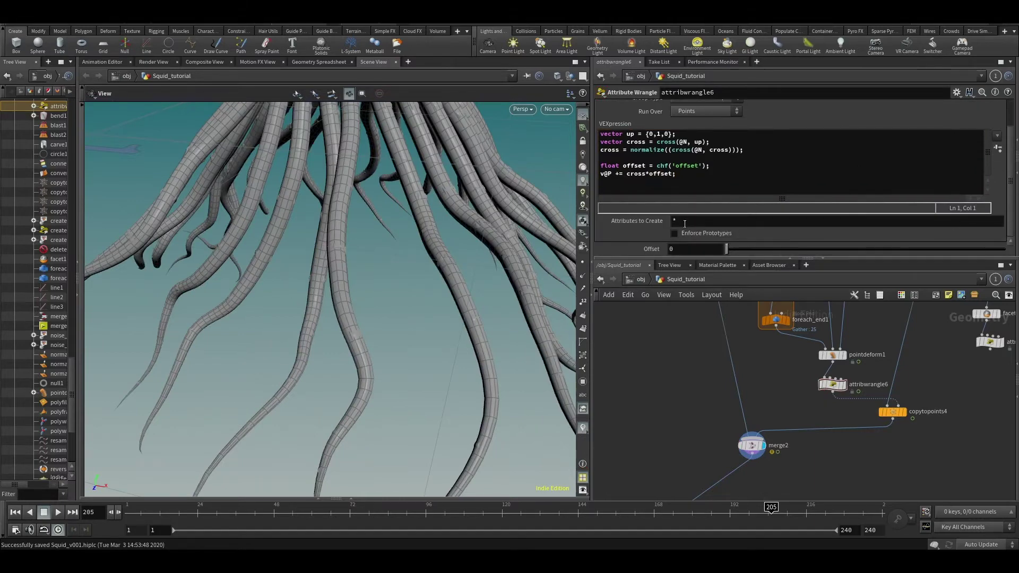
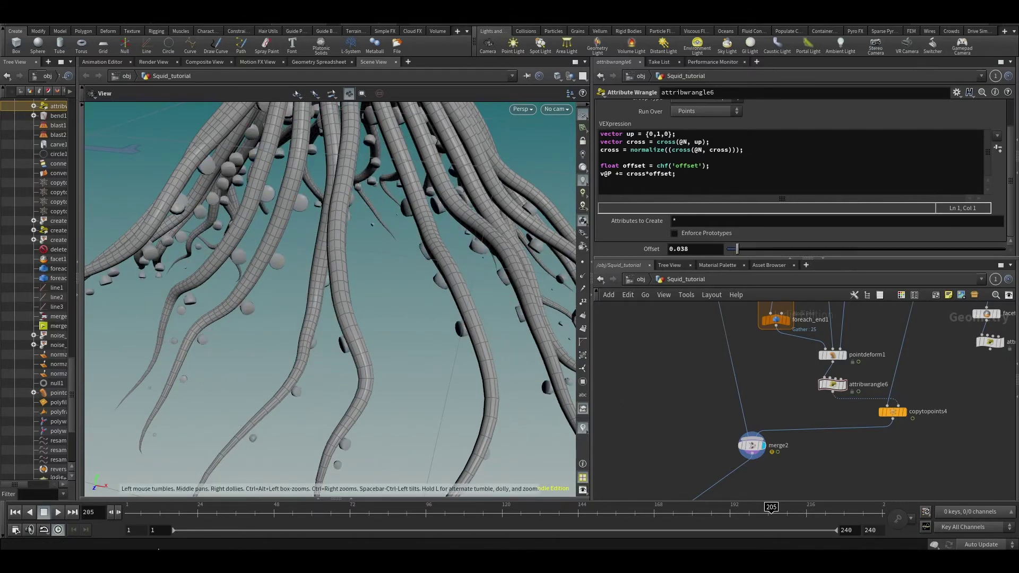
# Step: Scrub the tentacle animation back to frame 1
pyautogui.moveTo(227, 505); pyautogui.dragTo(687, 529)
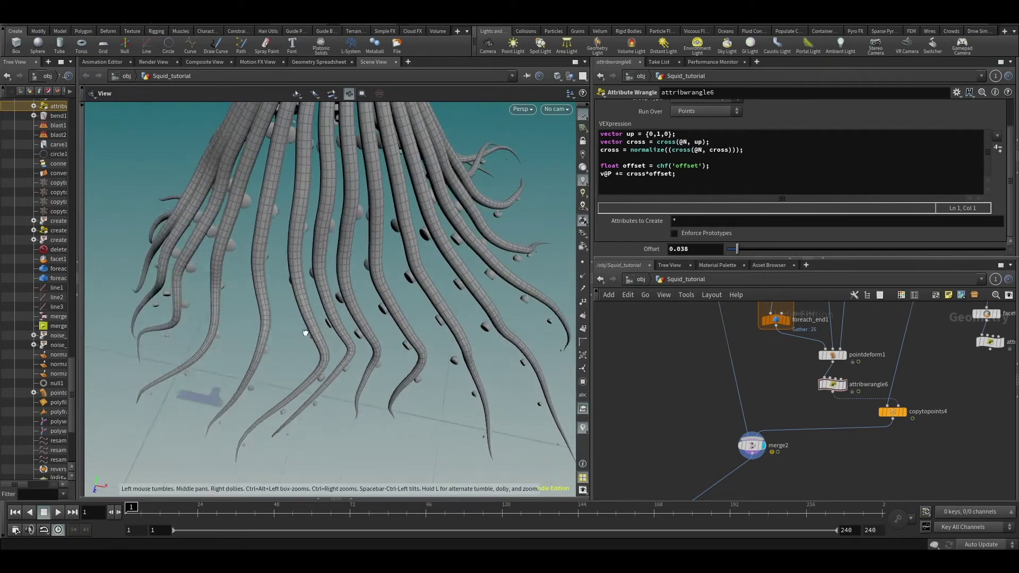
pyautogui.press('super')
pyautogui.press('Escape')
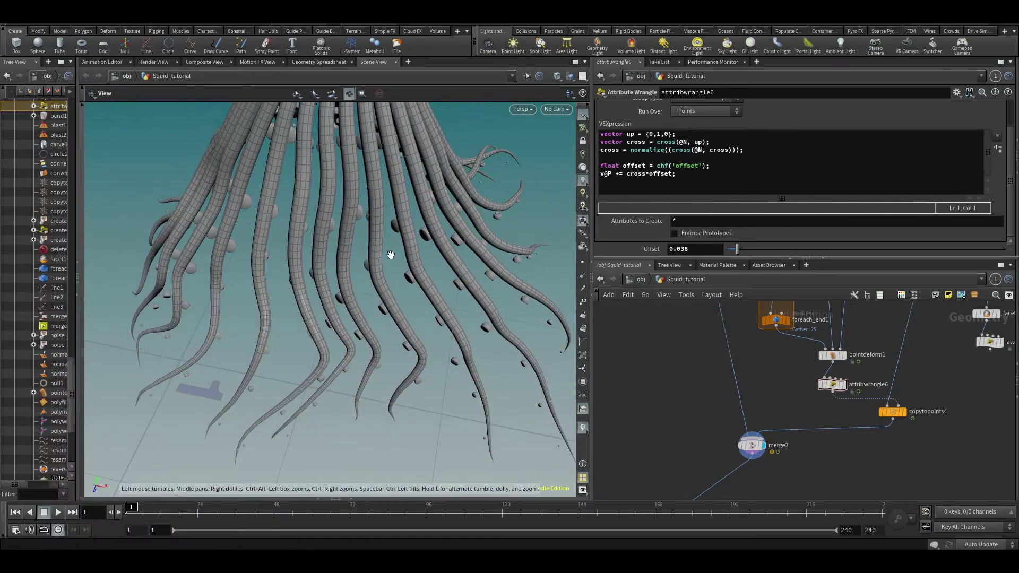
# Step: Tumble and dolly around the tentacle crown to inspect the offset suckers from below
pyautogui.scroll(6, 390, 254)
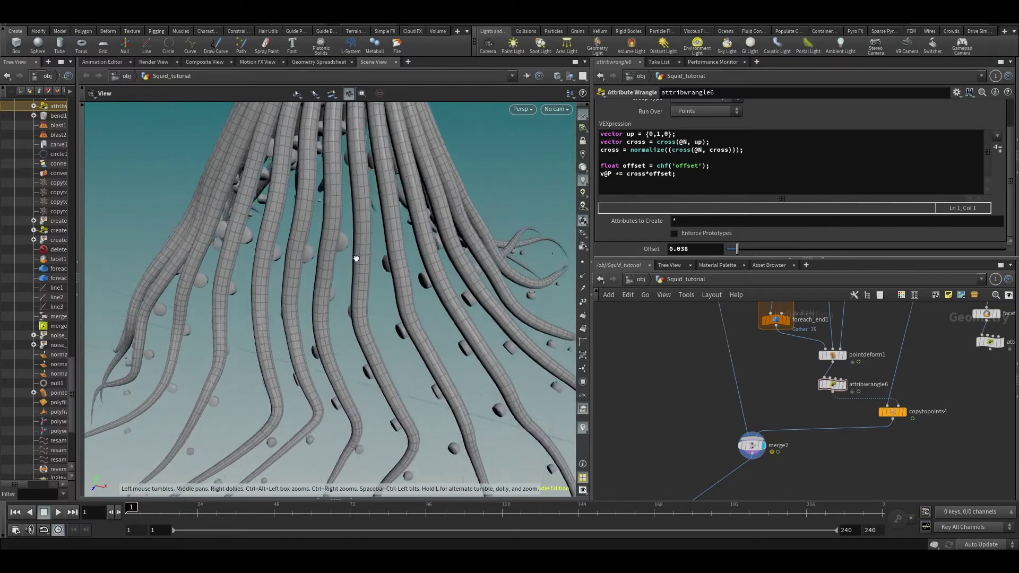
pyautogui.moveTo(353, 261)
pyautogui.mouseDown()
pyautogui.moveTo(337, 246)
pyautogui.moveTo(296, 257)
pyautogui.moveTo(366, 248)
pyautogui.mouseUp()
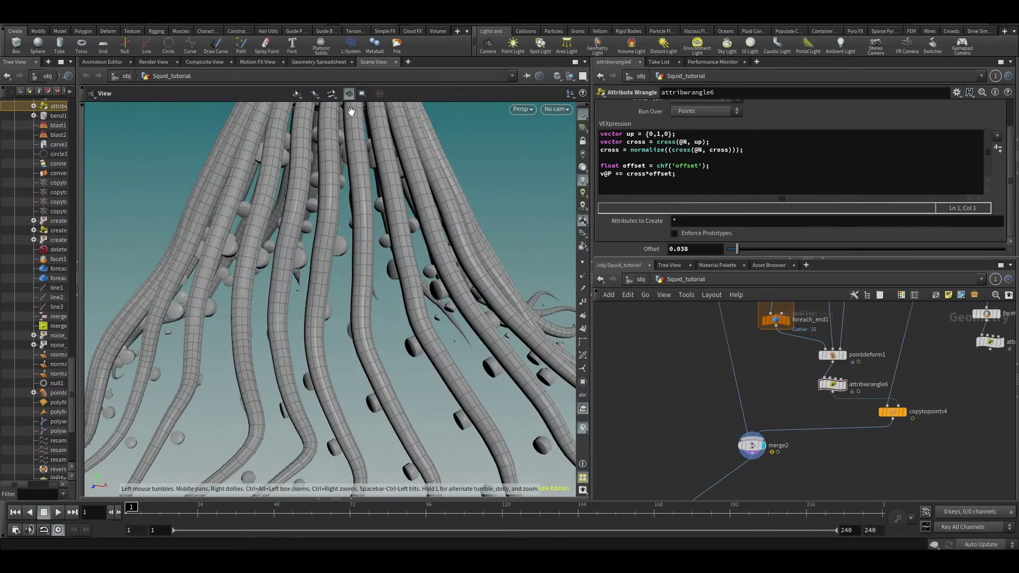
pyautogui.moveTo(397, 397); pyautogui.dragTo(326, 199, button='right')
pyautogui.moveTo(355, 345); pyautogui.dragTo(399, 273)
pyautogui.click(308, 62)
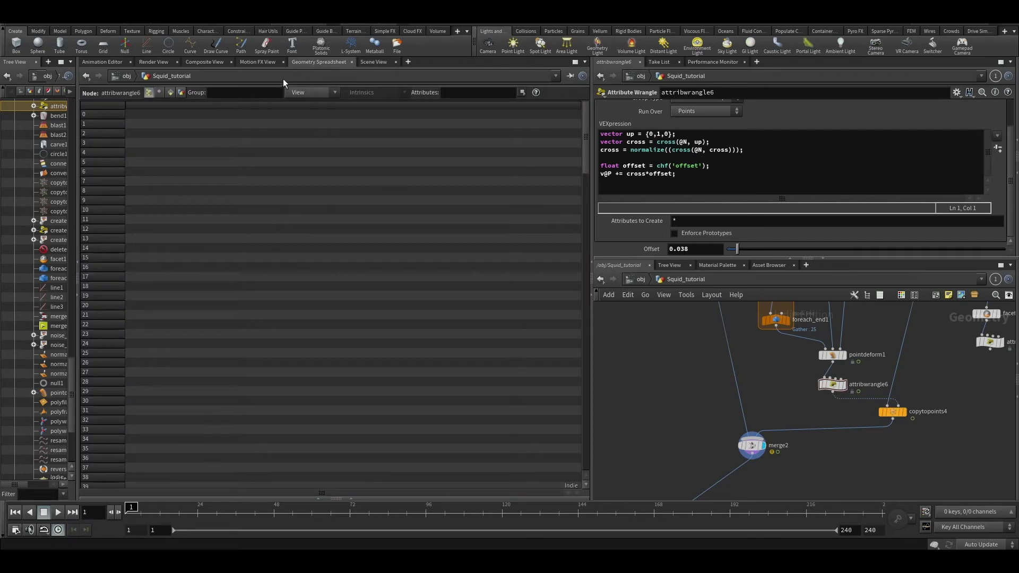
pyautogui.moveTo(689, 325); pyautogui.dragTo(697, 384, button='middle')
pyautogui.scroll(-2, 705, 447)
pyautogui.click(799, 452)
pyautogui.click(323, 93)
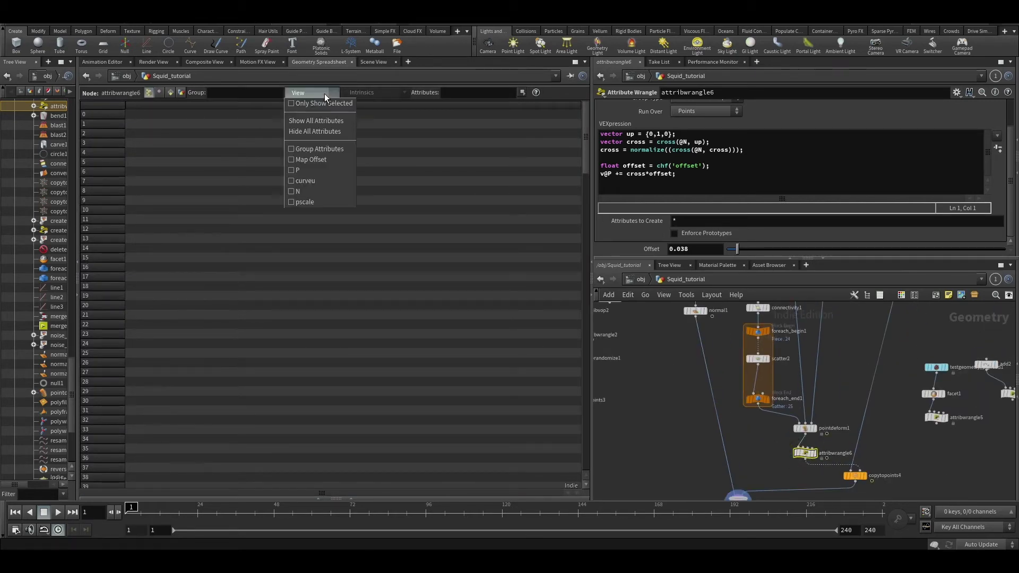
pyautogui.click(296, 191)
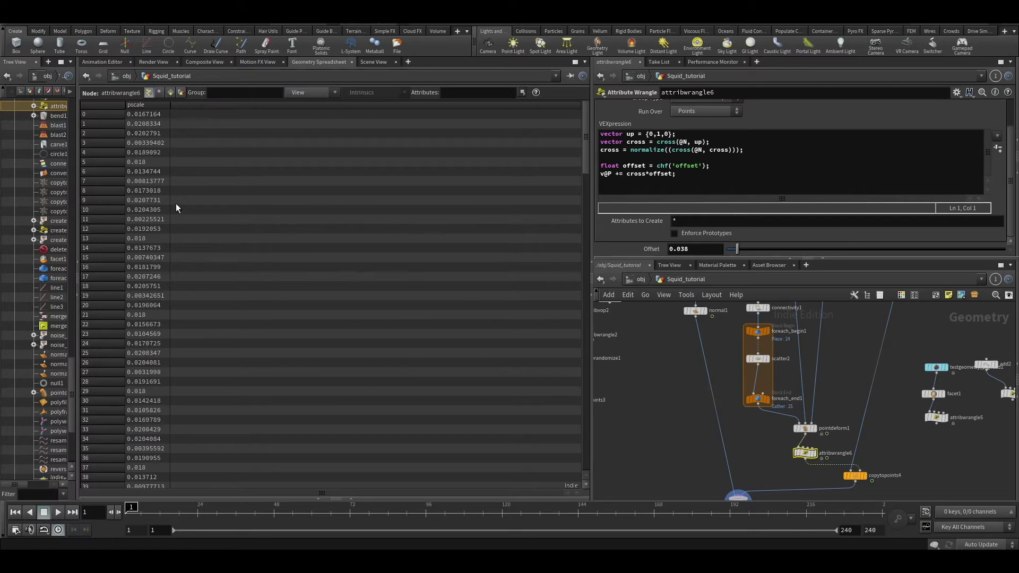
pyautogui.click(374, 63)
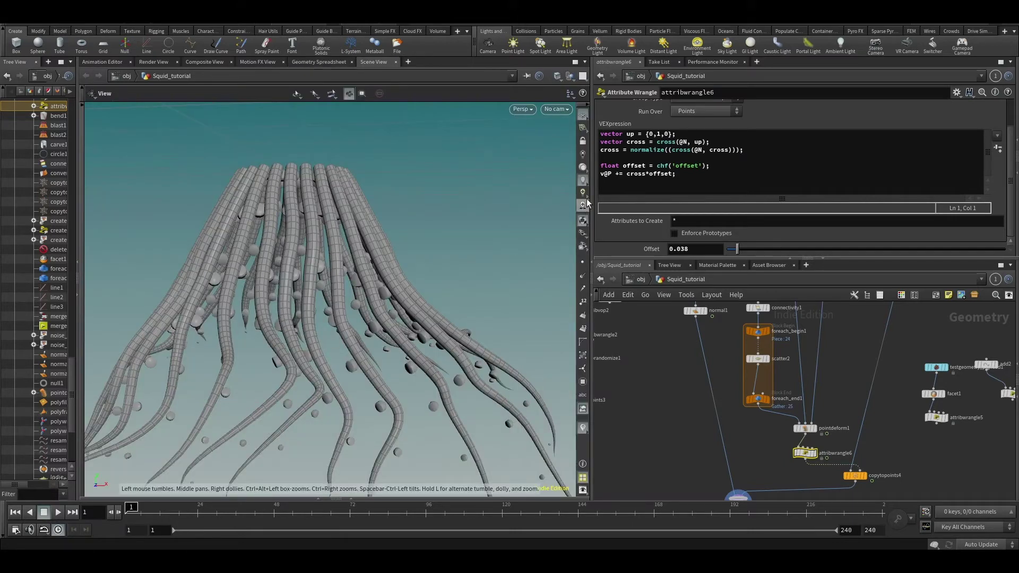
pyautogui.moveTo(677, 175); pyautogui.dragTo(599, 173)
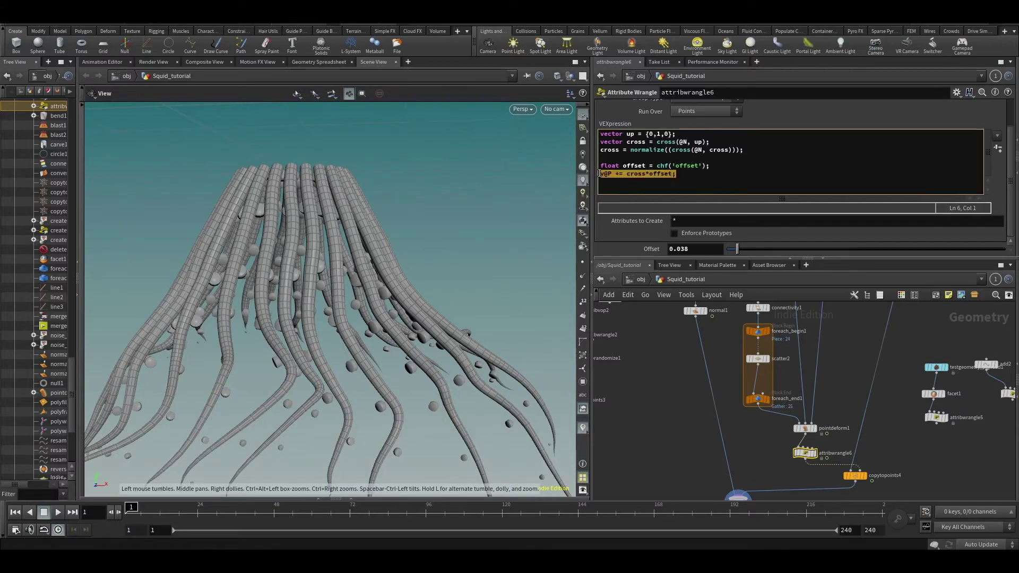
pyautogui.write('v@P += cross*@os')
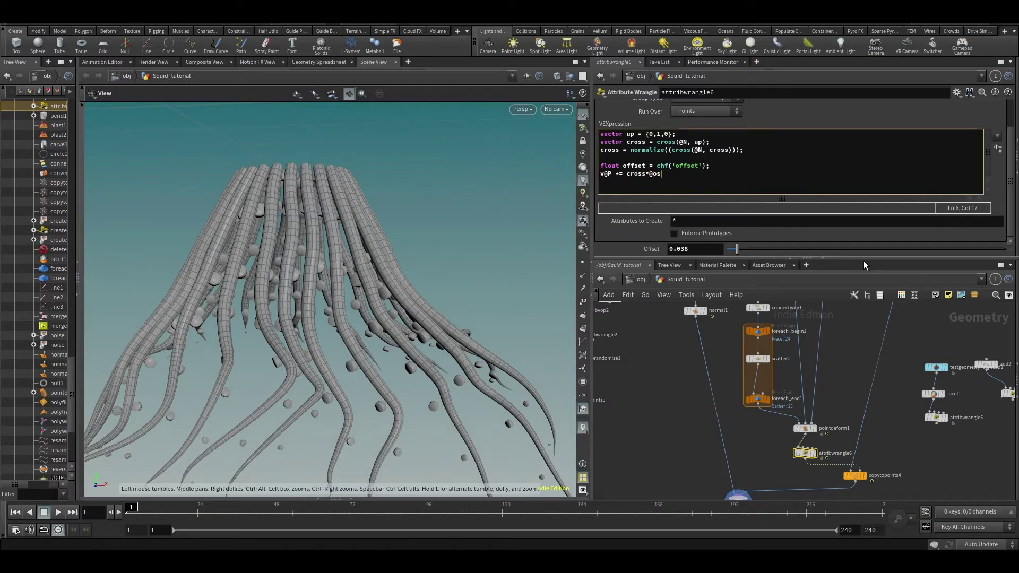
pyautogui.press('BackSpace')
pyautogui.press('BackSpace')
pyautogui.write('pscale;')
pyautogui.moveTo(341, 421); pyautogui.dragTo(302, 321)
pyautogui.click(650, 174)
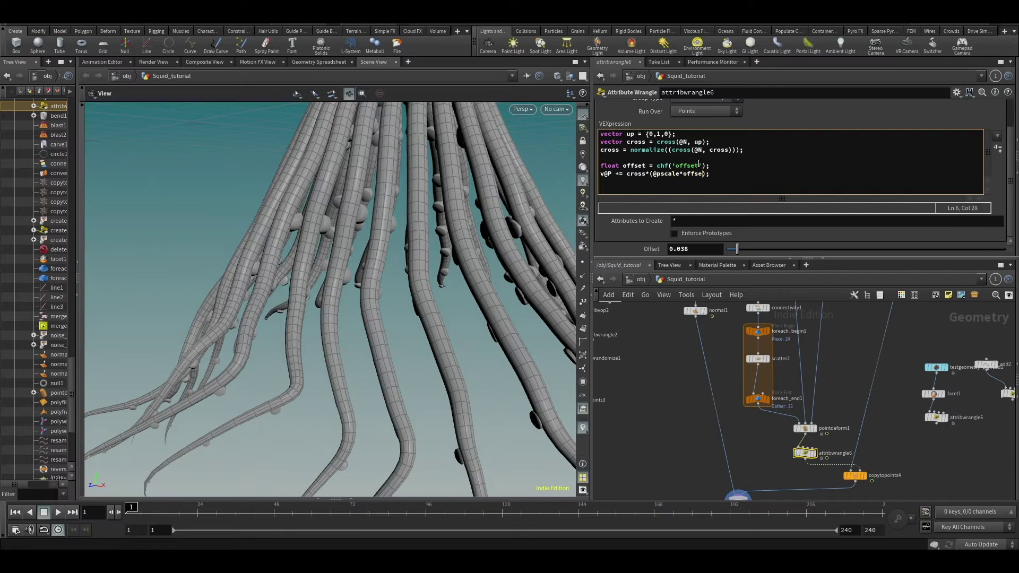
# Step: Raise the Offset slider to 0.515 and save Squid_v001.hiplc
pyautogui.moveTo(737, 249); pyautogui.dragTo(871, 361)
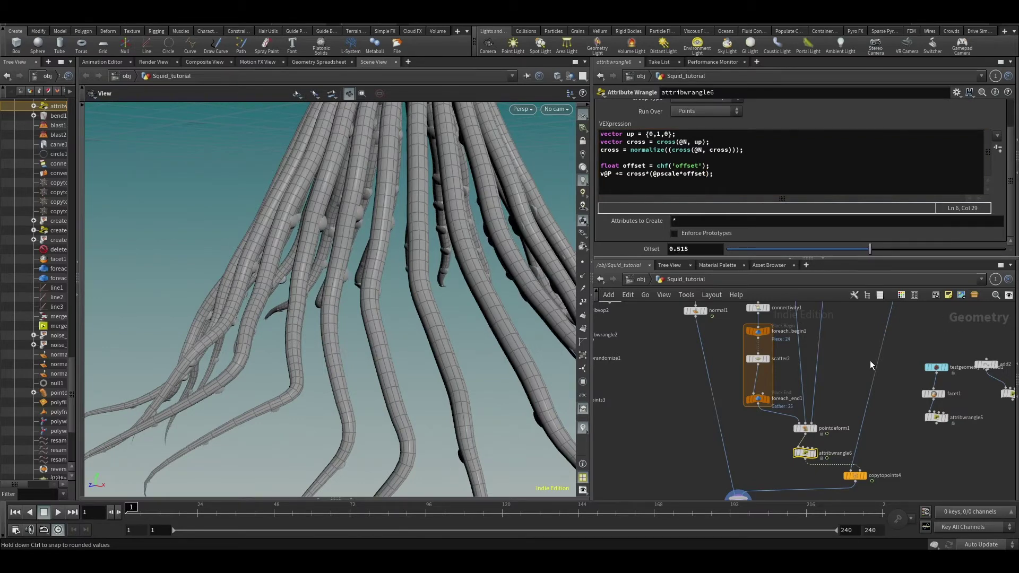
pyautogui.scroll(-8, 292, 370)
pyautogui.hotkey('ctrl', 's')
# Step: Orbit around the tentacles to check the suckers now sit on their surfaces
pyautogui.moveTo(451, 258); pyautogui.dragTo(315, 284)
pyautogui.scroll(5, 352, 254)
pyautogui.moveTo(352, 255); pyautogui.dragTo(332, 319)
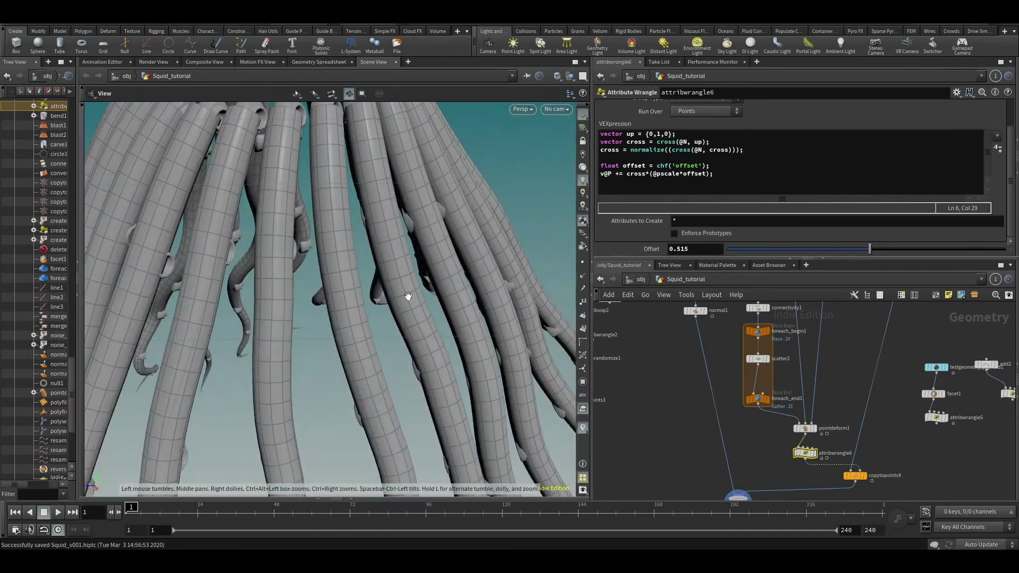
pyautogui.moveTo(207, 210); pyautogui.dragTo(440, 310)
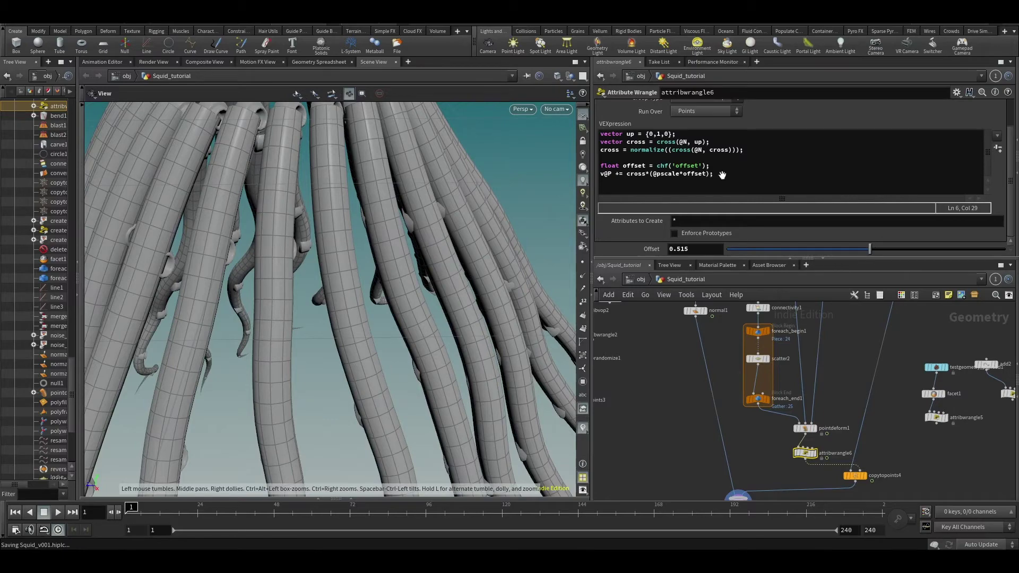
pyautogui.moveTo(357, 257); pyautogui.dragTo(287, 284)
pyautogui.click(751, 179)
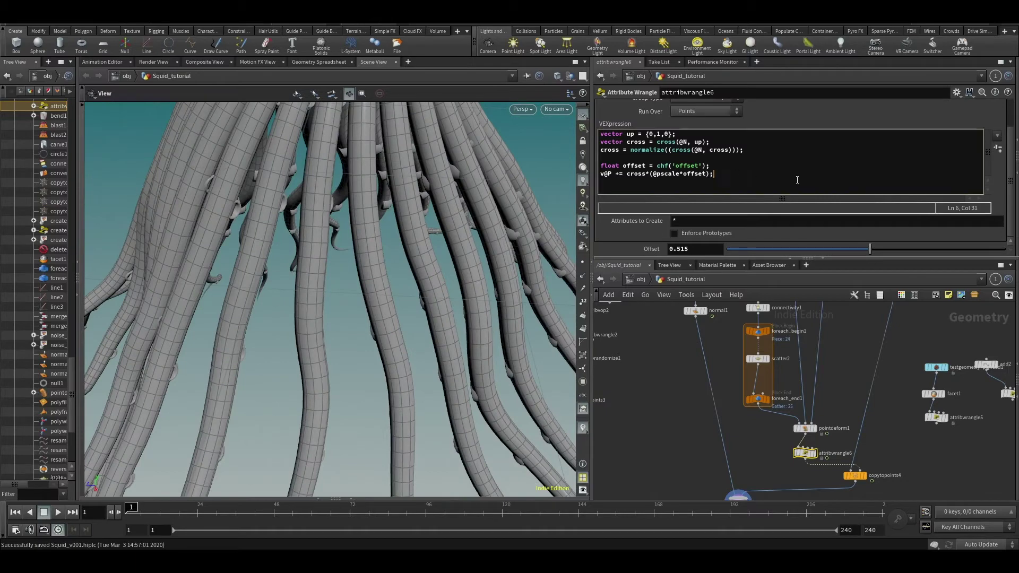
# Step: Set sucker normals with @N = cross; and add a Transform node feeding copytopoints4
pyautogui.write('@n cross;')
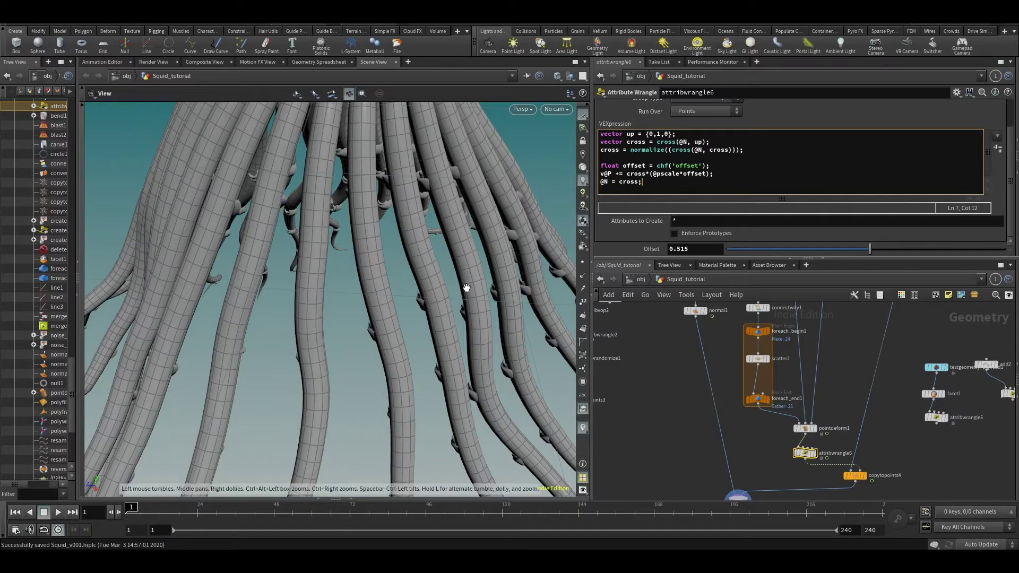
pyautogui.moveTo(466, 288); pyautogui.dragTo(440, 289)
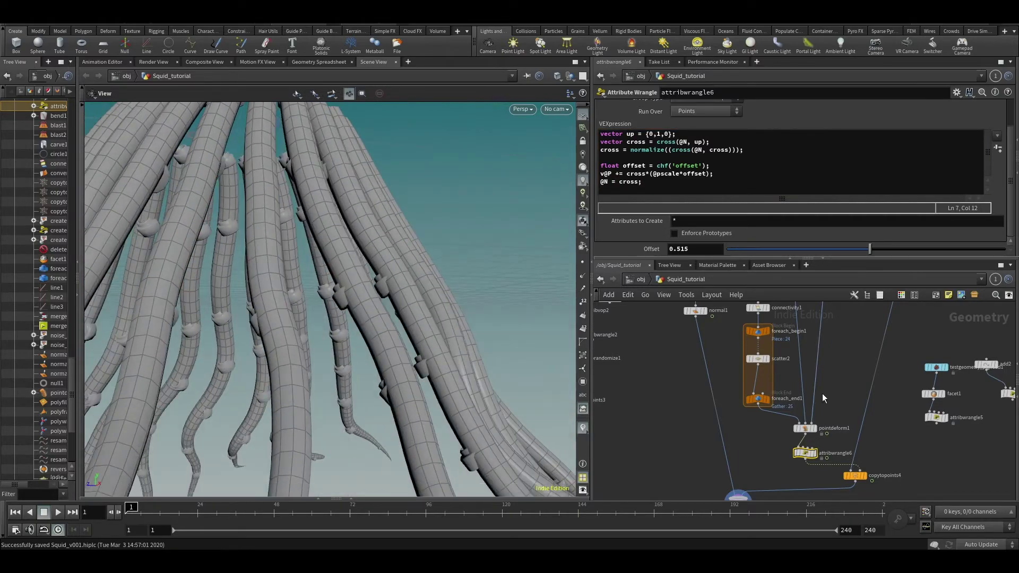
pyautogui.press('Tab')
pyautogui.write('null')
pyautogui.press('Return')
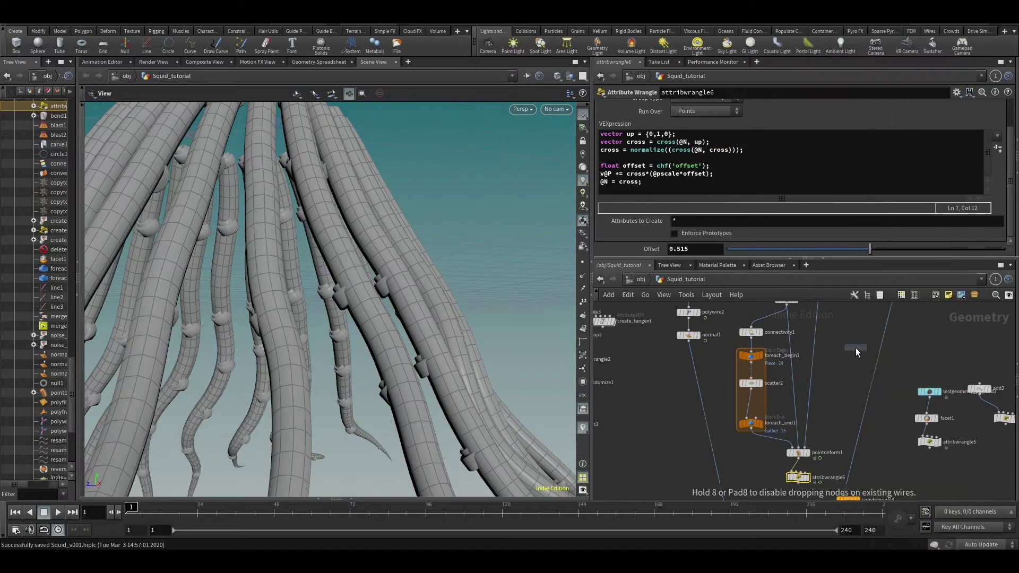
pyautogui.click(856, 407)
pyautogui.moveTo(318, 334); pyautogui.dragTo(388, 234)
# Step: Set transform1's Rotate X to 90 and reselect attribwrangle6
pyautogui.moveTo(715, 144); pyautogui.dragTo(690, 165, button='middle')
pyautogui.click(689, 165)
pyautogui.write('9')
pyautogui.press('Return')
pyautogui.moveTo(289, 245); pyautogui.dragTo(296, 252)
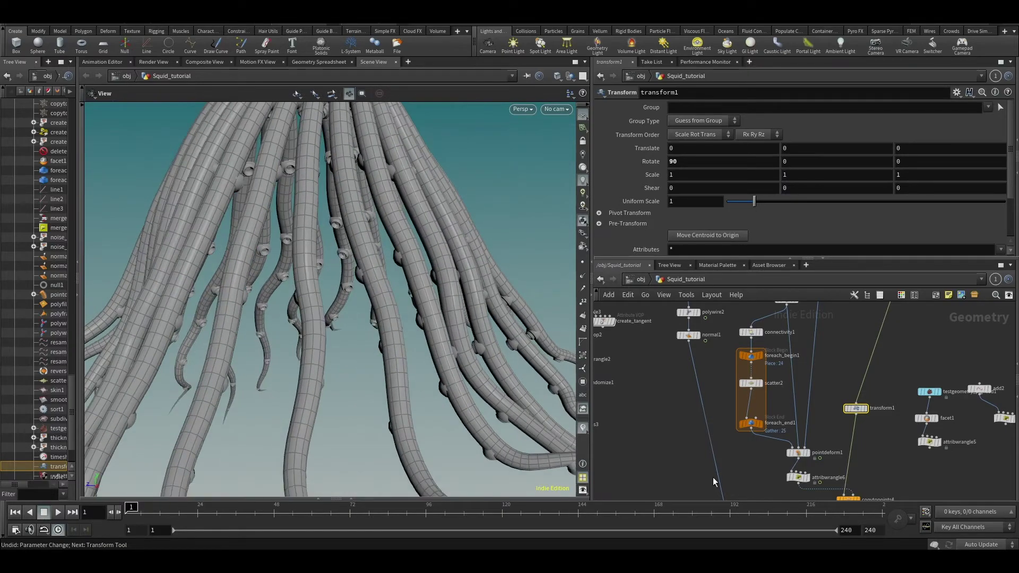
pyautogui.moveTo(712, 476); pyautogui.dragTo(695, 441, button='middle')
pyautogui.moveTo(411, 397); pyautogui.dragTo(425, 342)
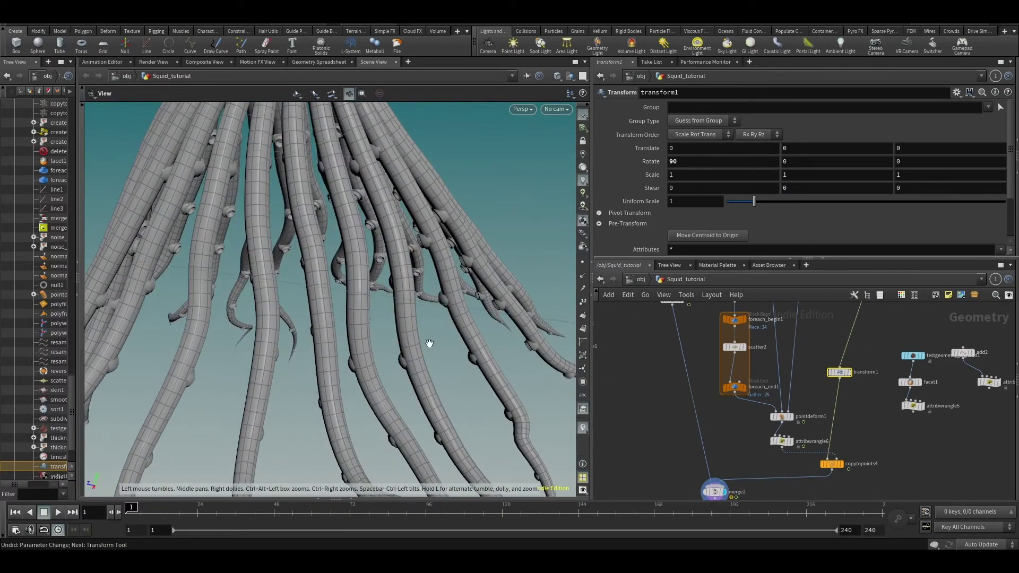
pyautogui.click(783, 444)
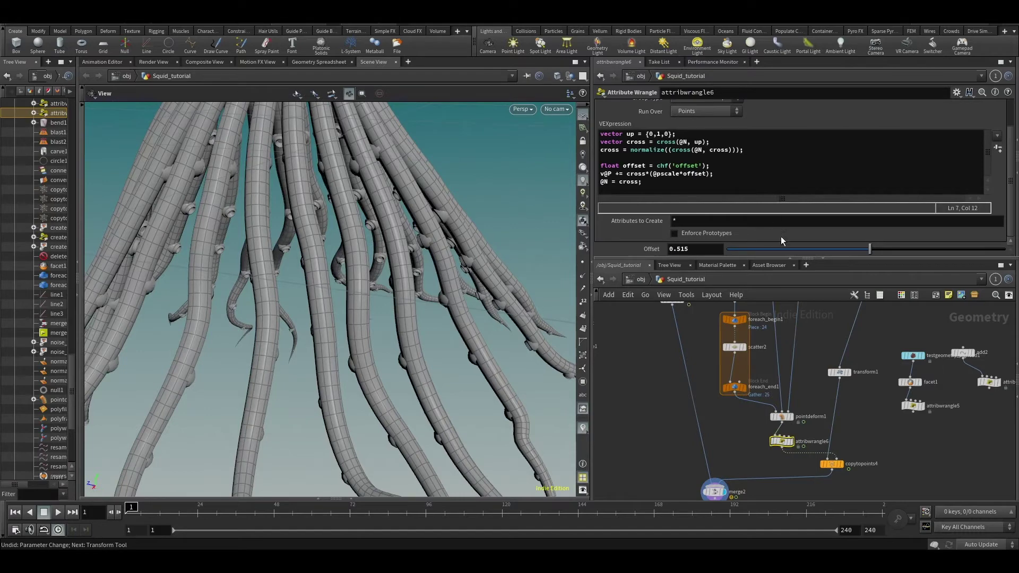
pyautogui.moveTo(893, 250); pyautogui.dragTo(950, 250)
pyautogui.moveTo(163, 334); pyautogui.dragTo(302, 233)
pyautogui.press('Up')
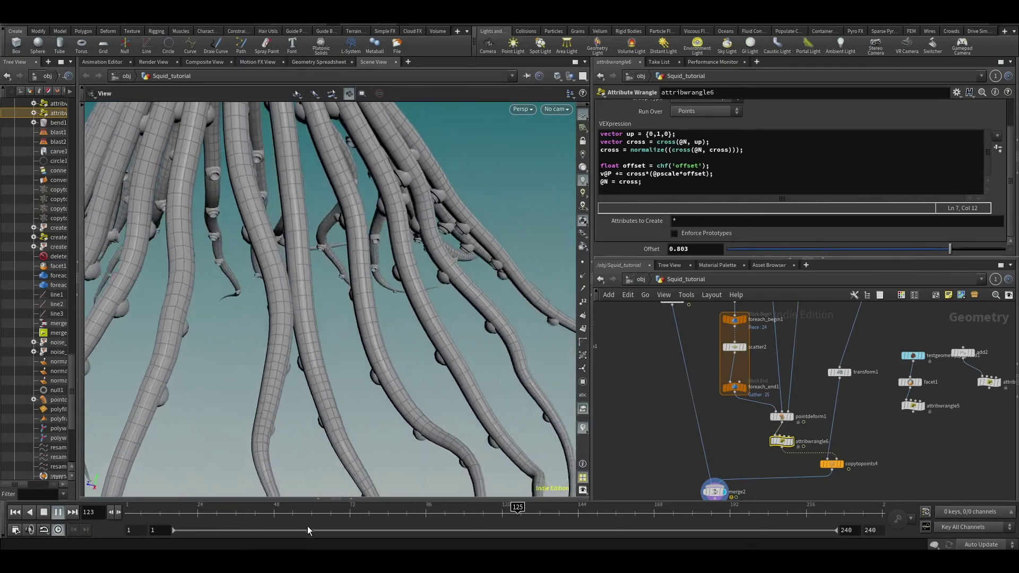
pyautogui.moveTo(344, 508); pyautogui.dragTo(351, 509)
pyautogui.press('Up')
pyautogui.moveTo(297, 329)
pyautogui.mouseDown()
pyautogui.moveTo(284, 295)
pyautogui.moveTo(338, 261)
pyautogui.moveTo(315, 323)
pyautogui.mouseUp()
pyautogui.hotkey('ctrl', 's')
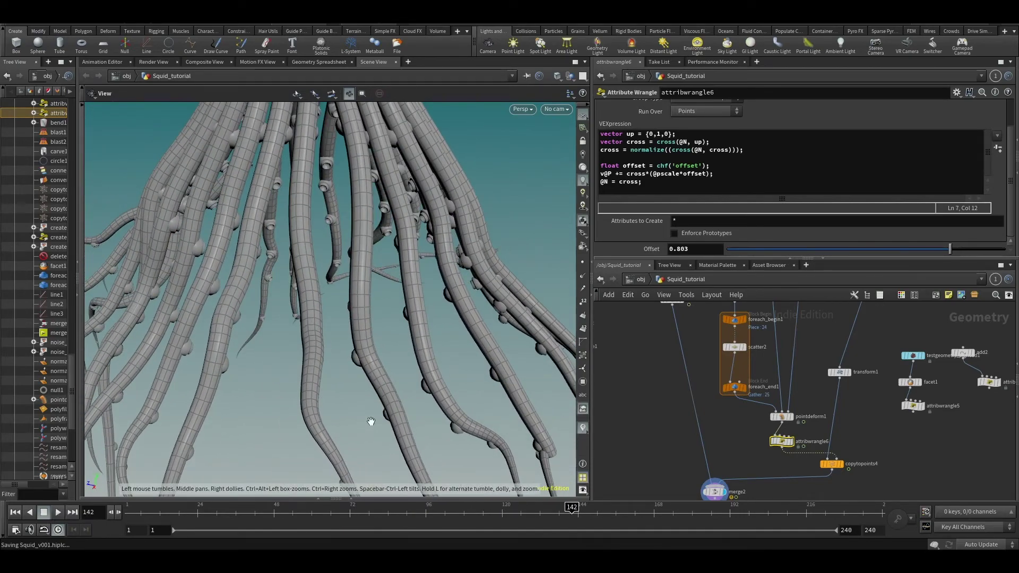
pyautogui.moveTo(375, 407); pyautogui.dragTo(418, 346)
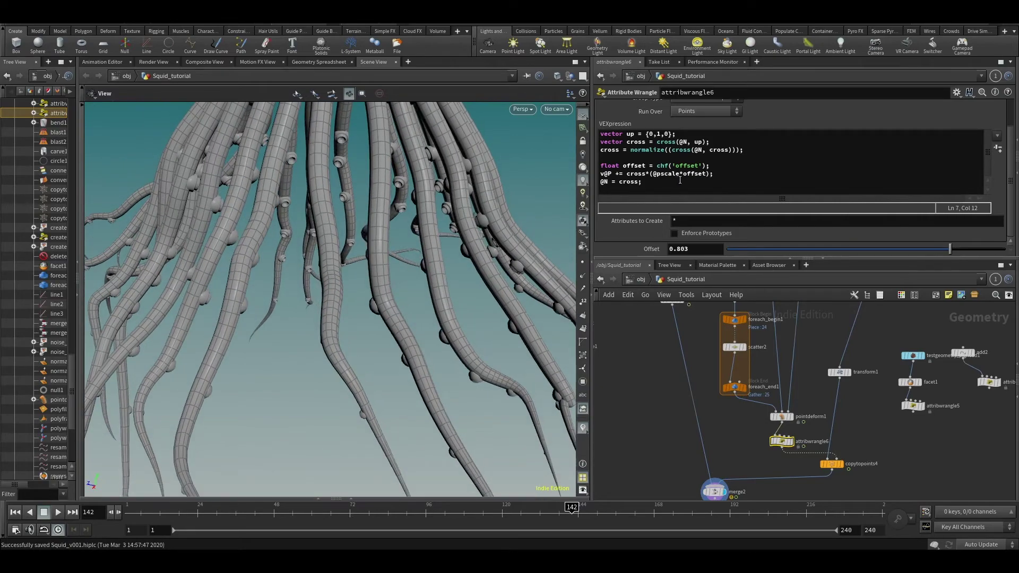
pyautogui.moveTo(298, 289); pyautogui.dragTo(338, 145)
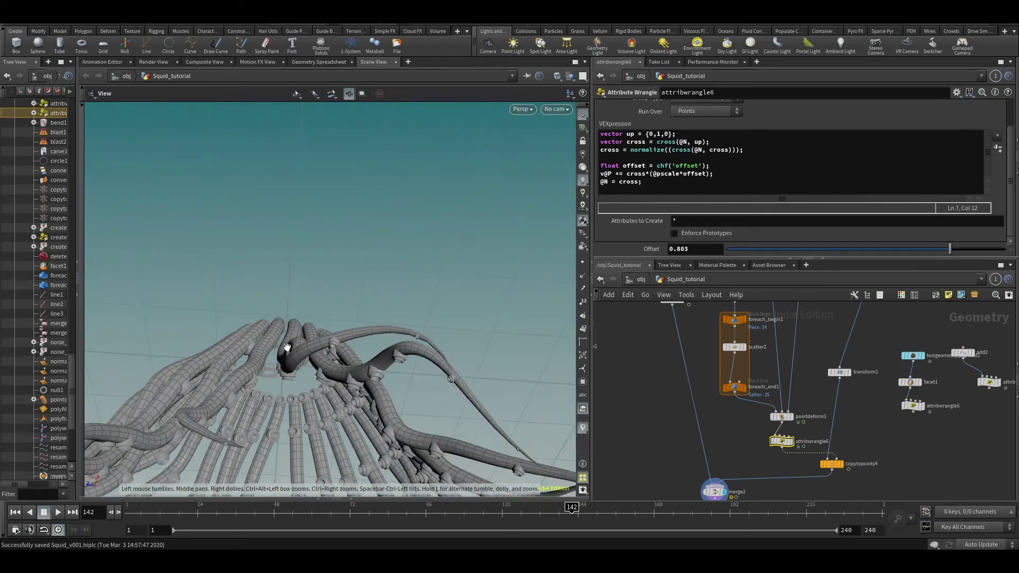
pyautogui.moveTo(354, 330); pyautogui.dragTo(397, 322)
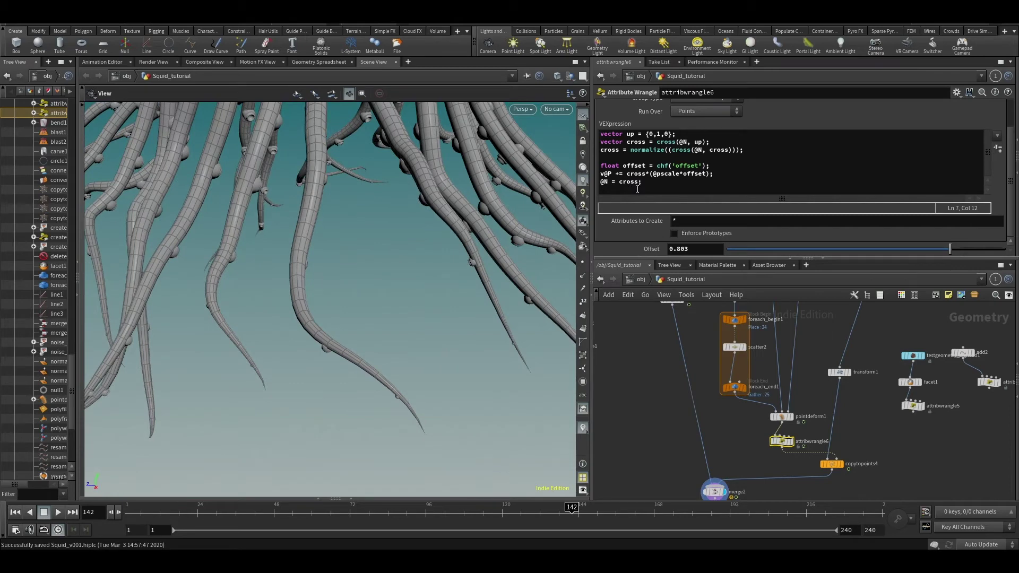
pyautogui.click(727, 174)
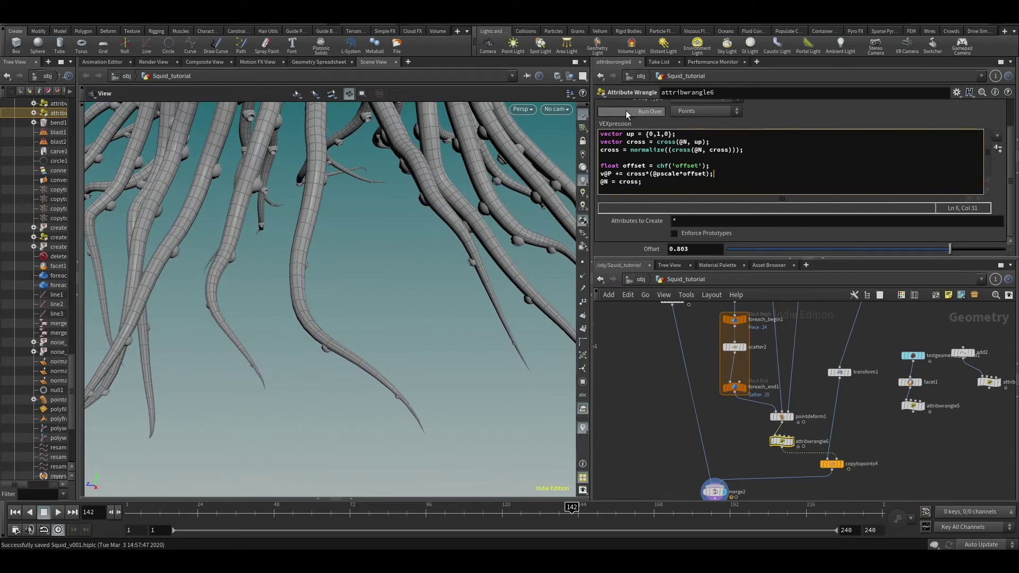
pyautogui.press('Return')
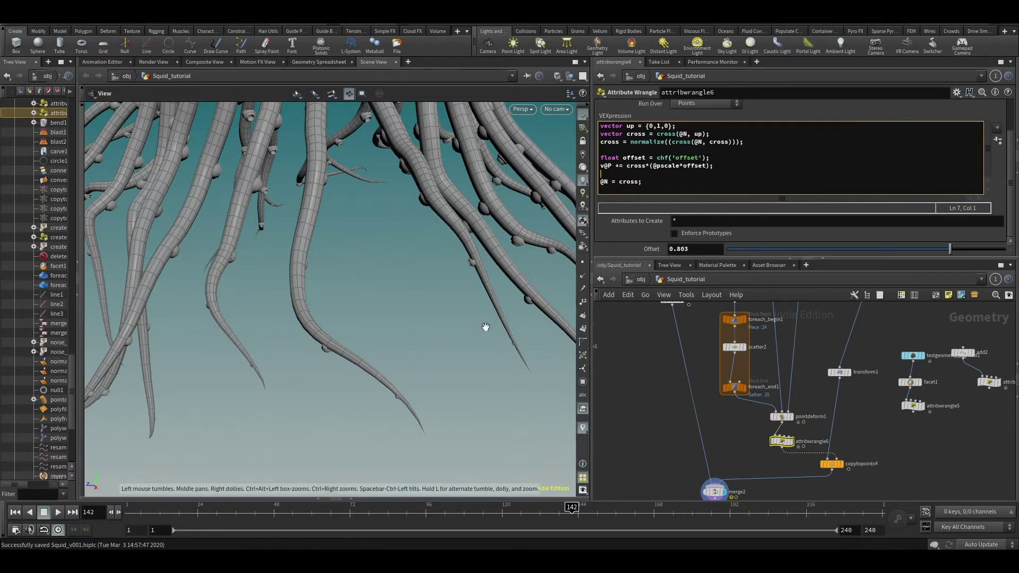
pyautogui.write('@pscale *')
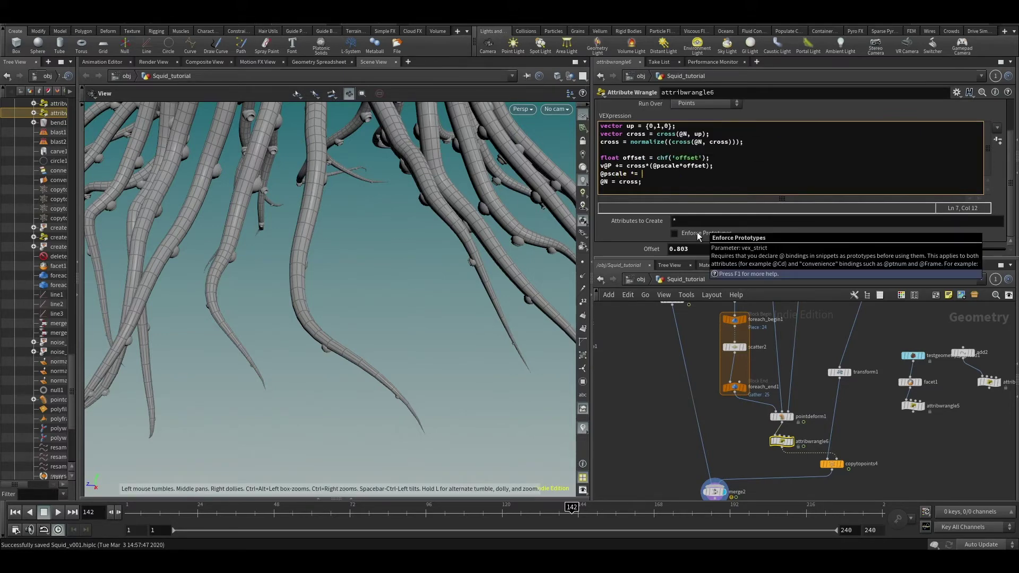
pyautogui.write("= chf('pscale'_")
pyautogui.write(';')
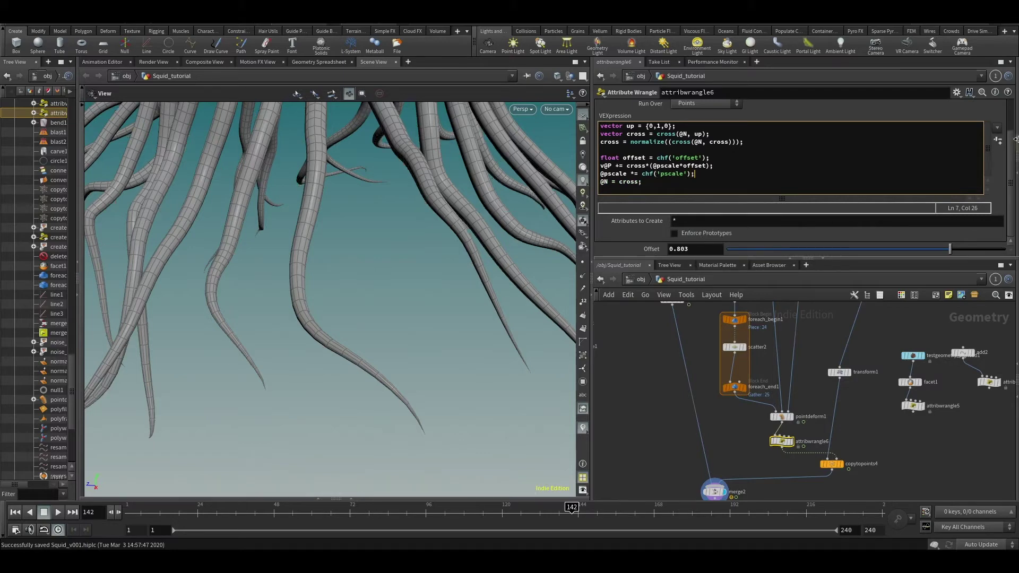
pyautogui.click(997, 140)
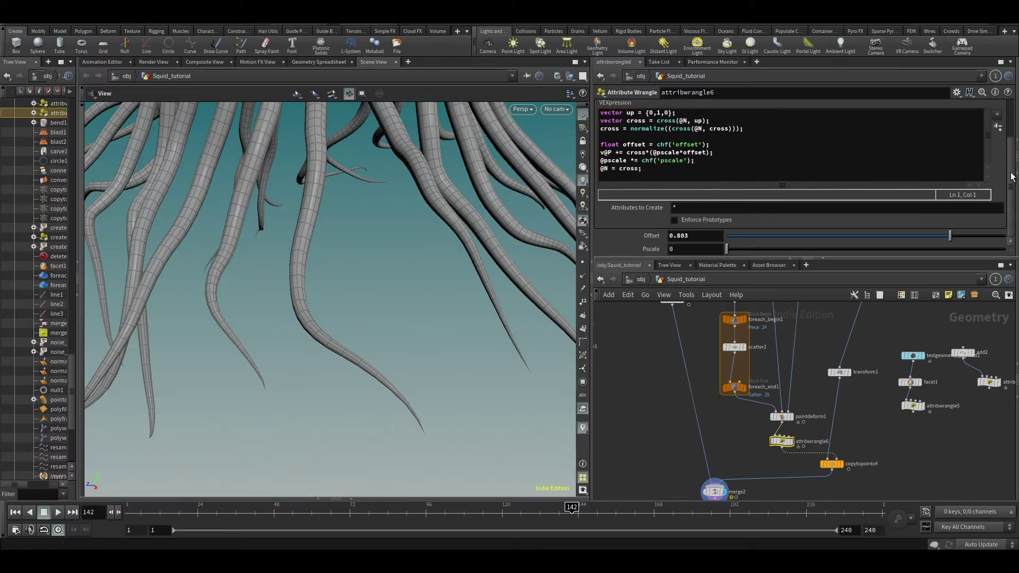
# Step: Drag the Pscale slider to 0.926 so the suckers grow
pyautogui.moveTo(727, 249); pyautogui.dragTo(739, 249)
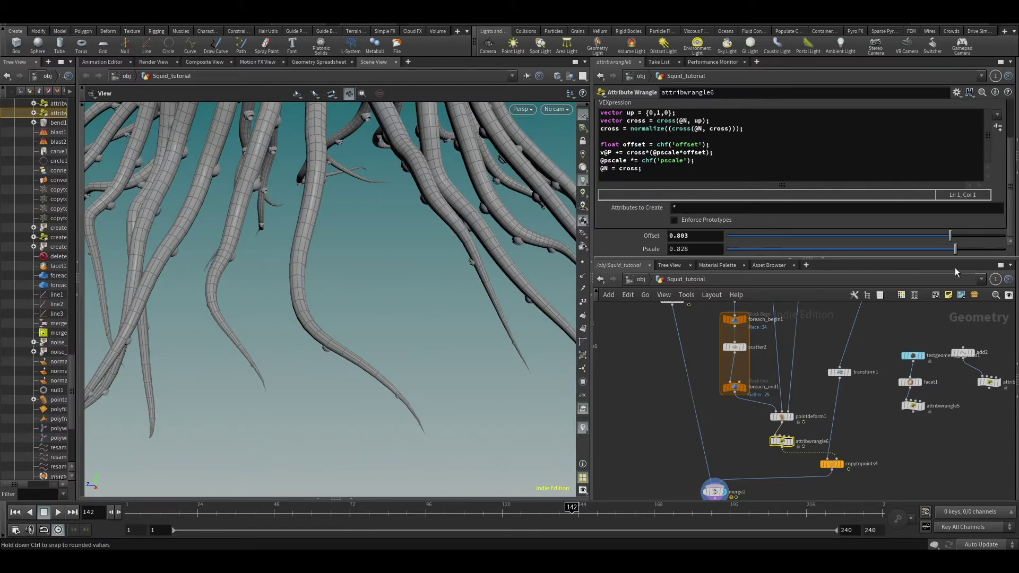
pyautogui.click(890, 249)
pyautogui.moveTo(890, 249); pyautogui.dragTo(984, 249)
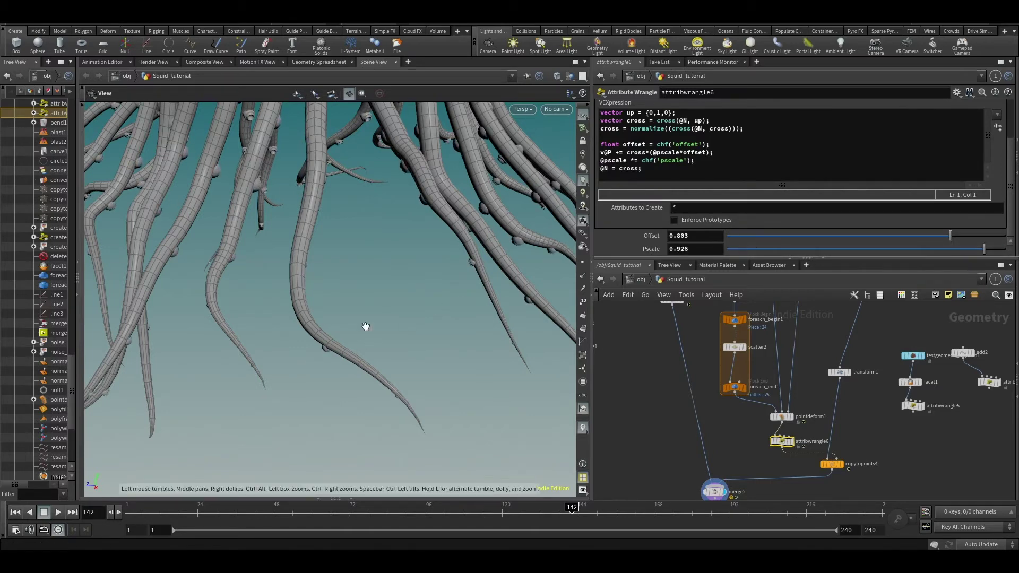
pyautogui.moveTo(395, 271); pyautogui.dragTo(385, 182)
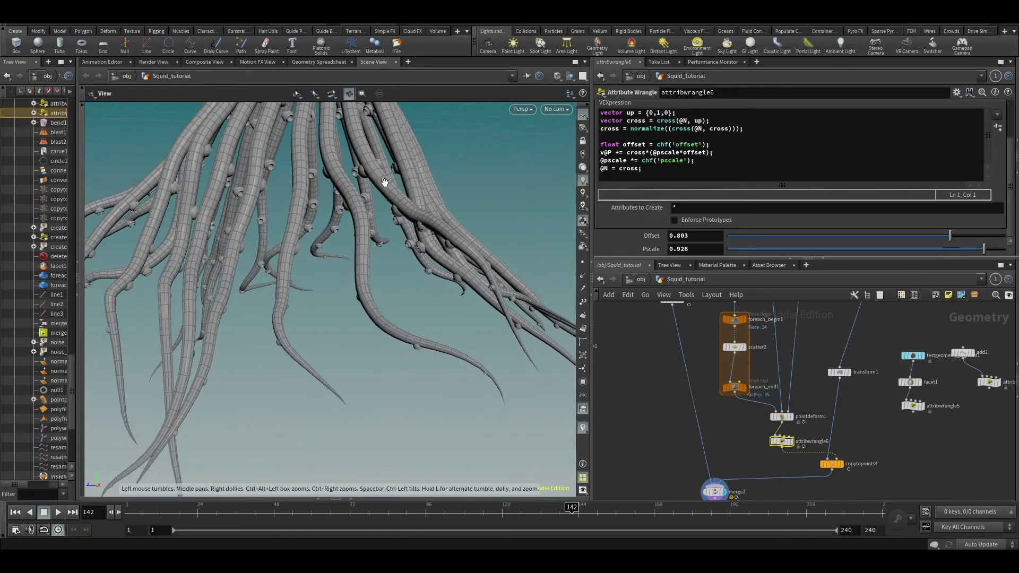
# Step: Switch the viewport to Smooth Shaded and view the whole squid
pyautogui.click(557, 76)
pyautogui.click(584, 169)
pyautogui.moveTo(462, 182)
pyautogui.mouseDown()
pyautogui.moveTo(338, 166)
pyautogui.moveTo(371, 272)
pyautogui.moveTo(325, 257)
pyautogui.moveTo(292, 268)
pyautogui.mouseUp()
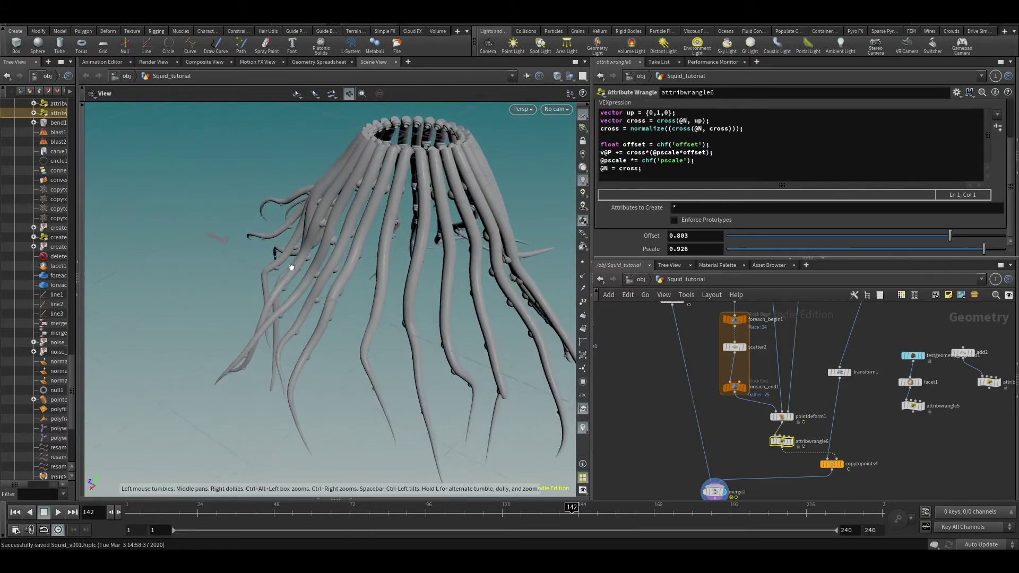
pyautogui.press('Up')
pyautogui.moveTo(332, 209); pyautogui.dragTo(385, 216)
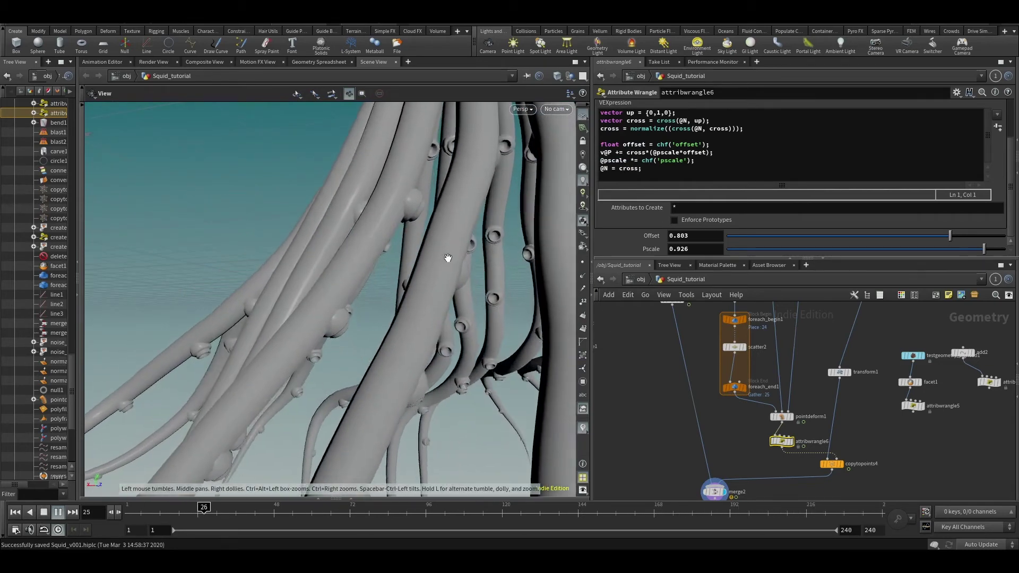
pyautogui.moveTo(424, 306); pyautogui.dragTo(355, 170)
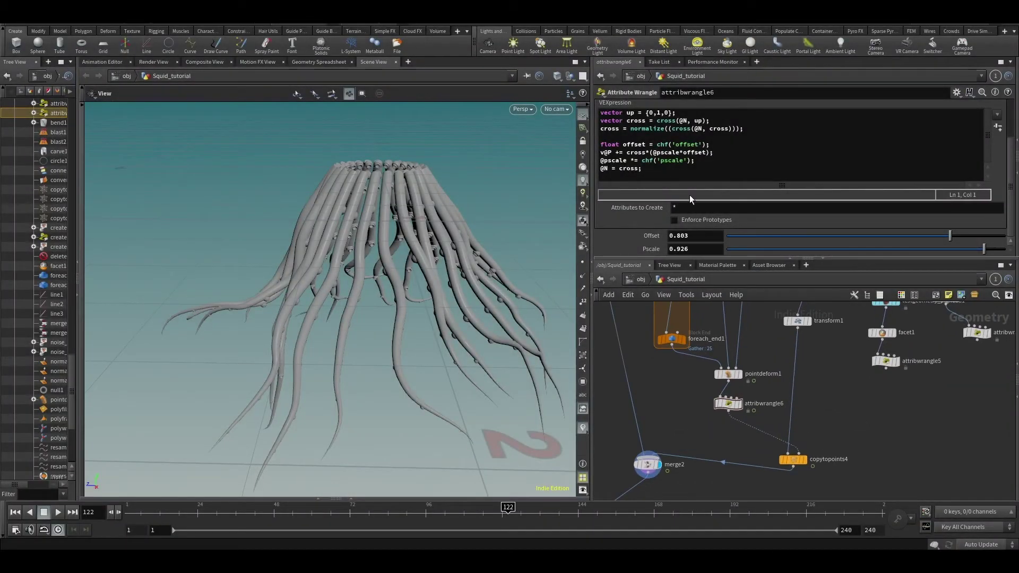
# Step: Add an Attribute VOP node below attribwrangle6
pyautogui.scroll(1, 682, 187)
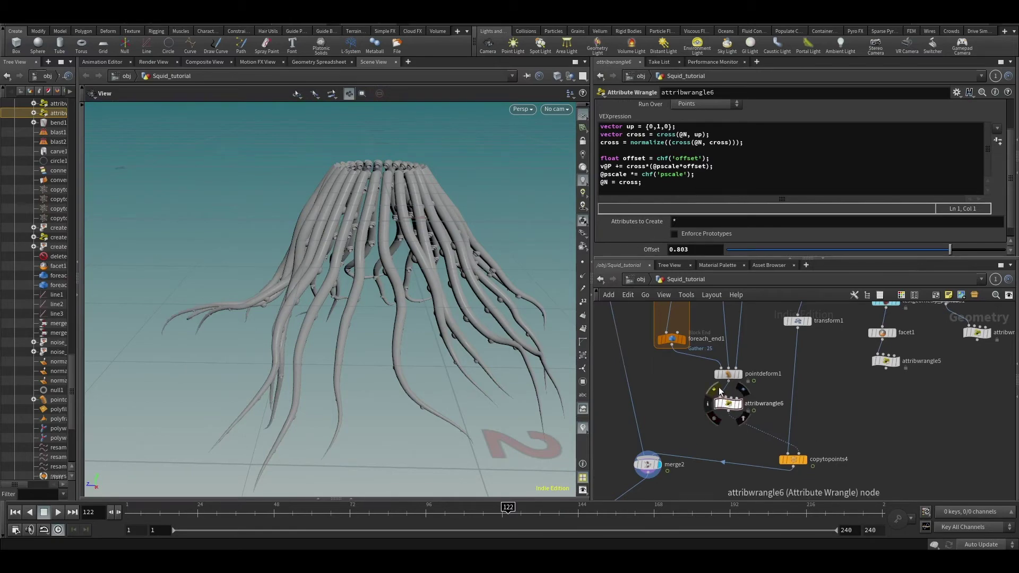
pyautogui.scroll(2, 731, 408)
pyautogui.press('Tab')
pyautogui.moveTo(735, 431)
pyautogui.write('null')
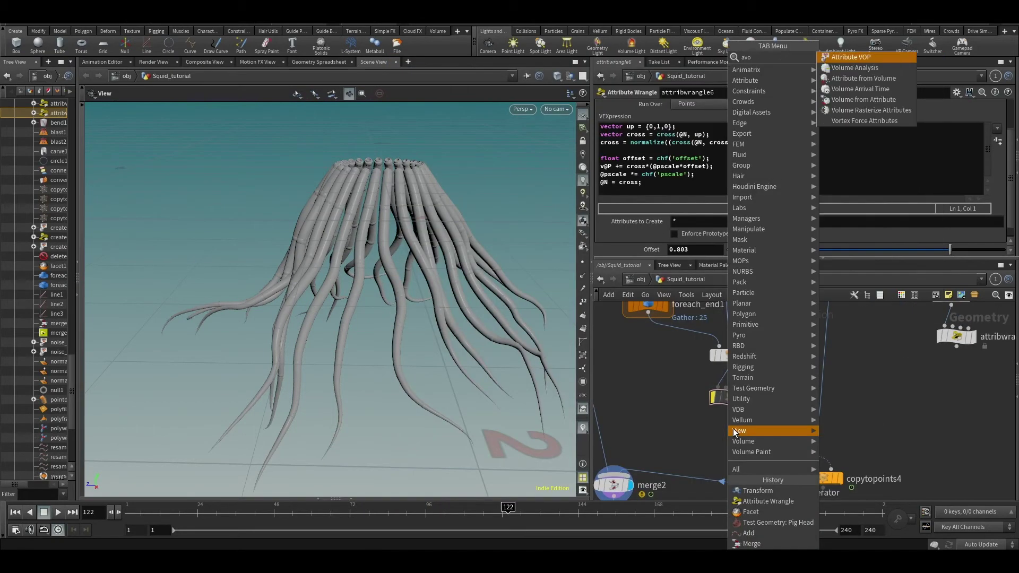
pyautogui.press('Return')
pyautogui.click(734, 428)
pyautogui.moveTo(733, 428); pyautogui.dragTo(745, 437)
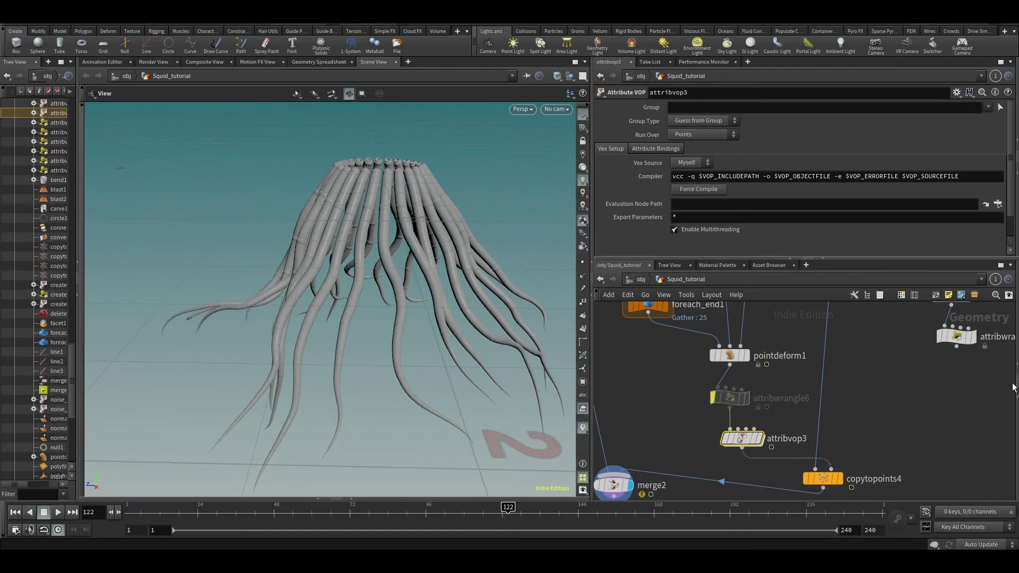
# Step: Split off a second network pane and parameter pane, showing attribwrangle6's parameters
pyautogui.click(1014, 400)
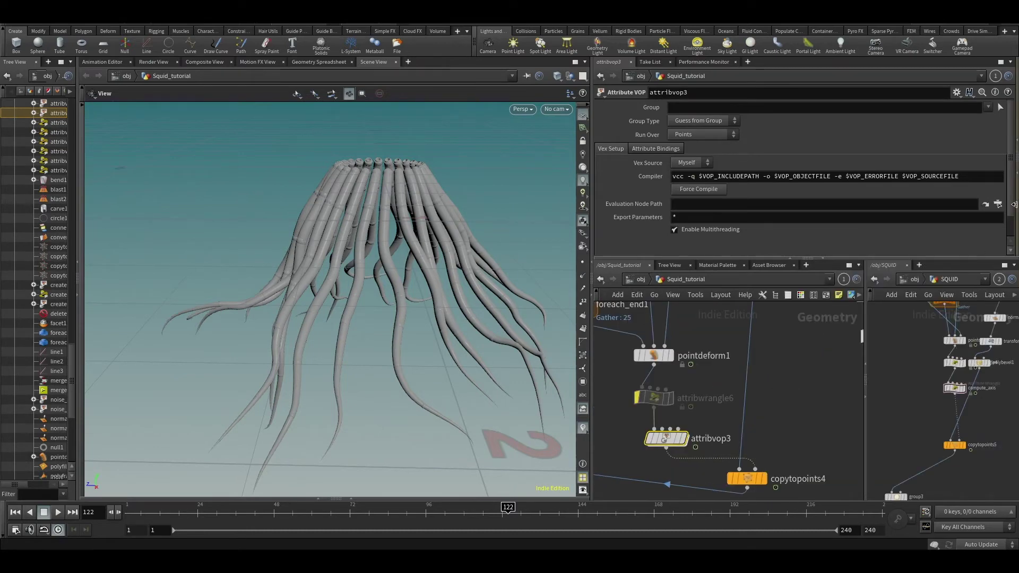
pyautogui.click(1015, 180)
pyautogui.moveTo(589, 351); pyautogui.dragTo(481, 356)
pyautogui.click(583, 398)
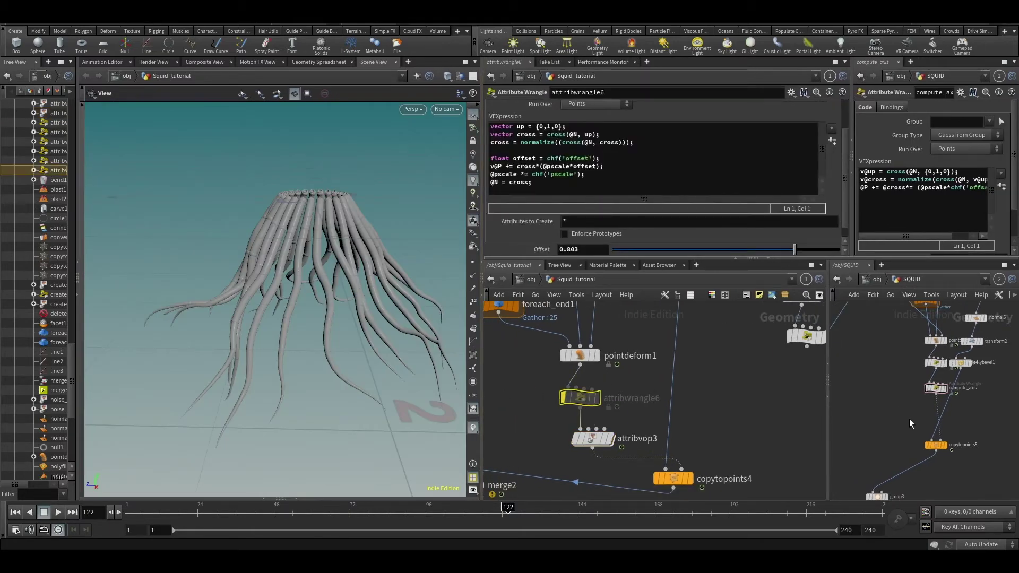
pyautogui.scroll(-2, 905, 372)
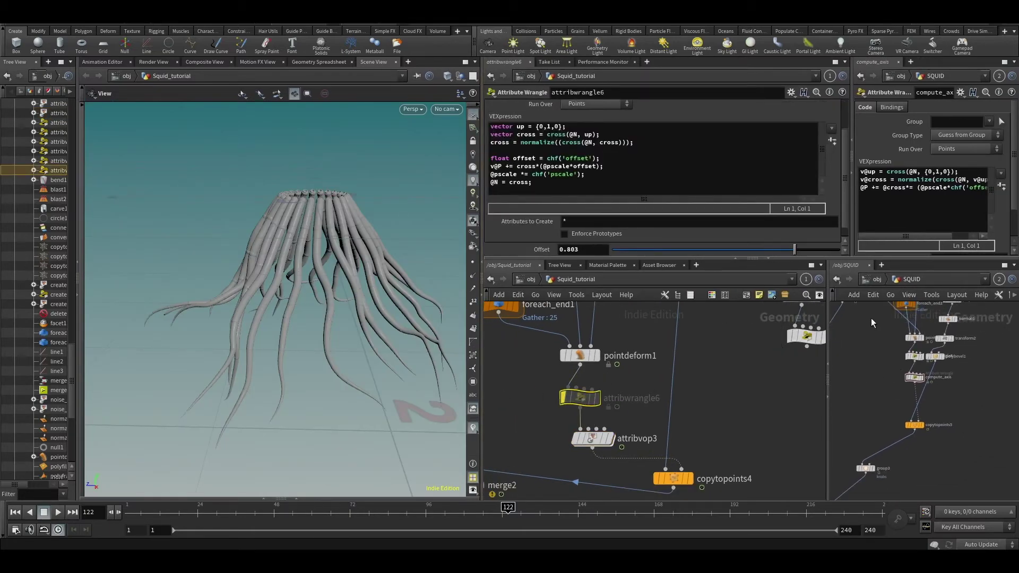
# Step: In the second pane, go up to object level and dive into Squid_tutorial
pyautogui.click(876, 280)
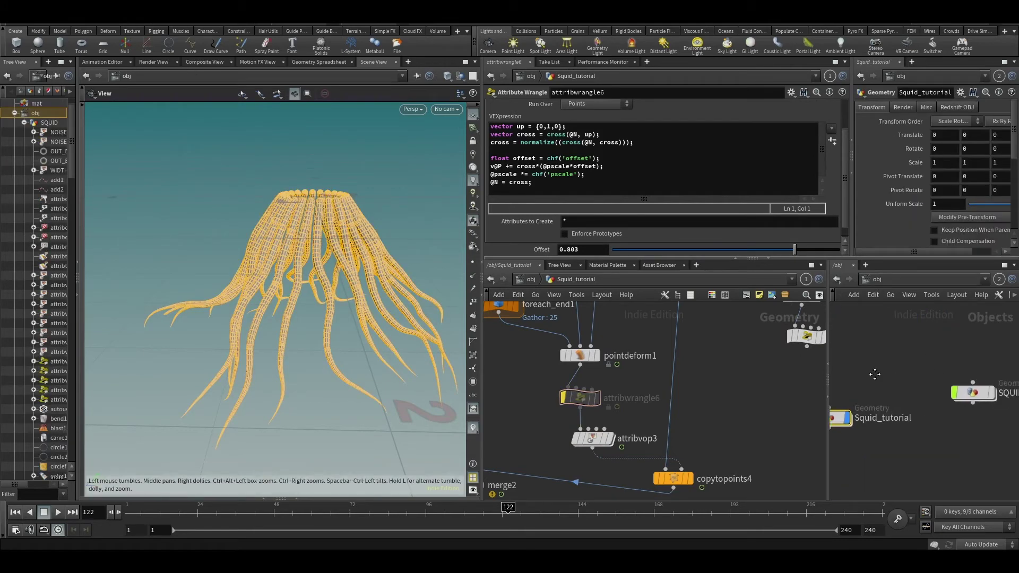
pyautogui.doubleClick(893, 395)
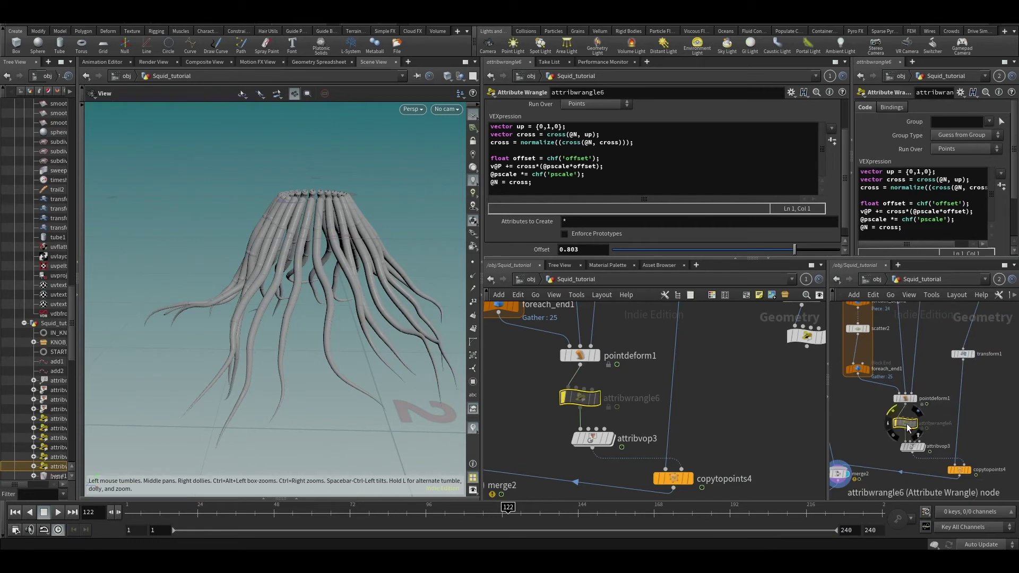
pyautogui.moveTo(606, 438); pyautogui.dragTo(594, 438)
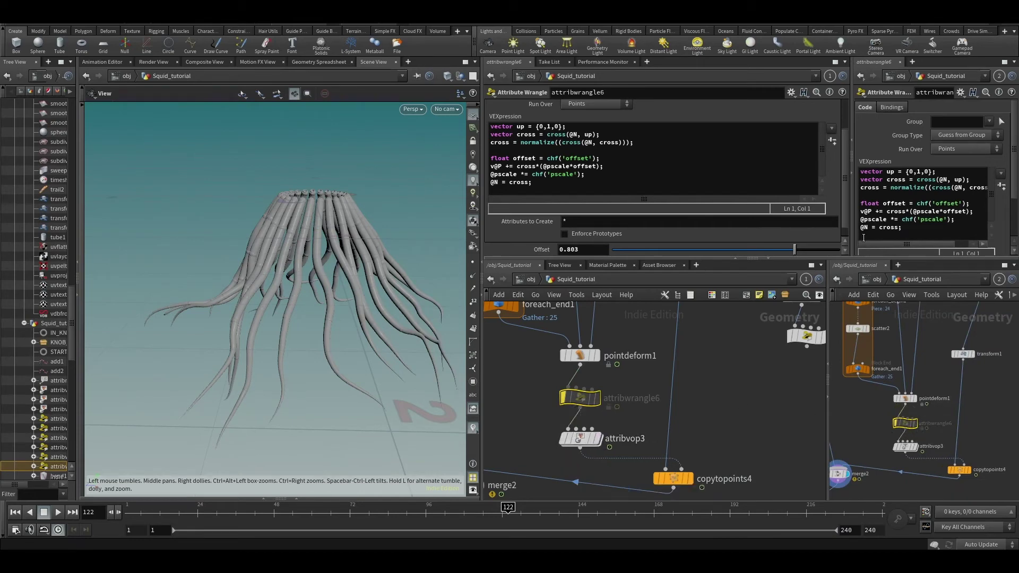
pyautogui.moveTo(848, 234); pyautogui.dragTo(777, 234)
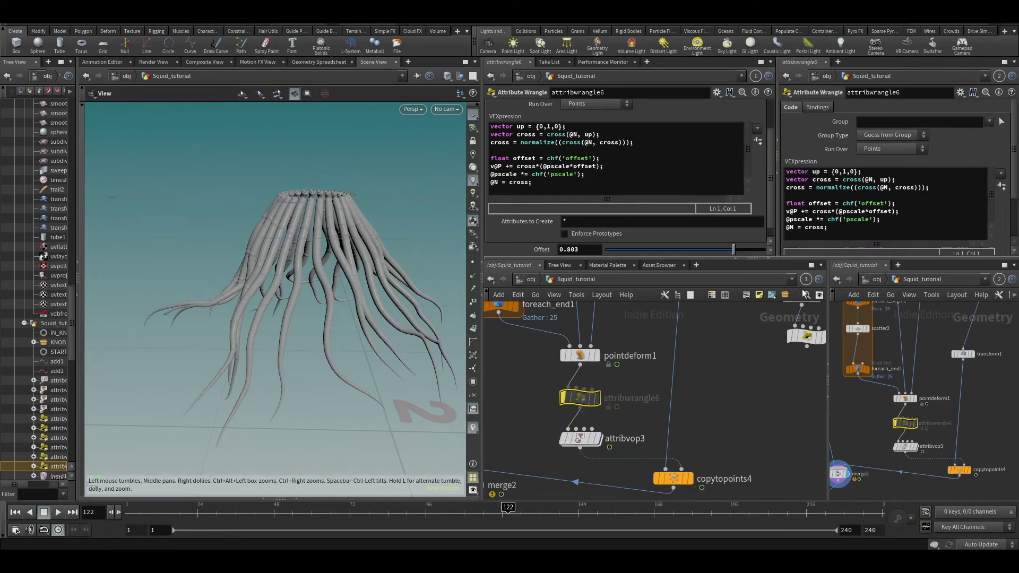
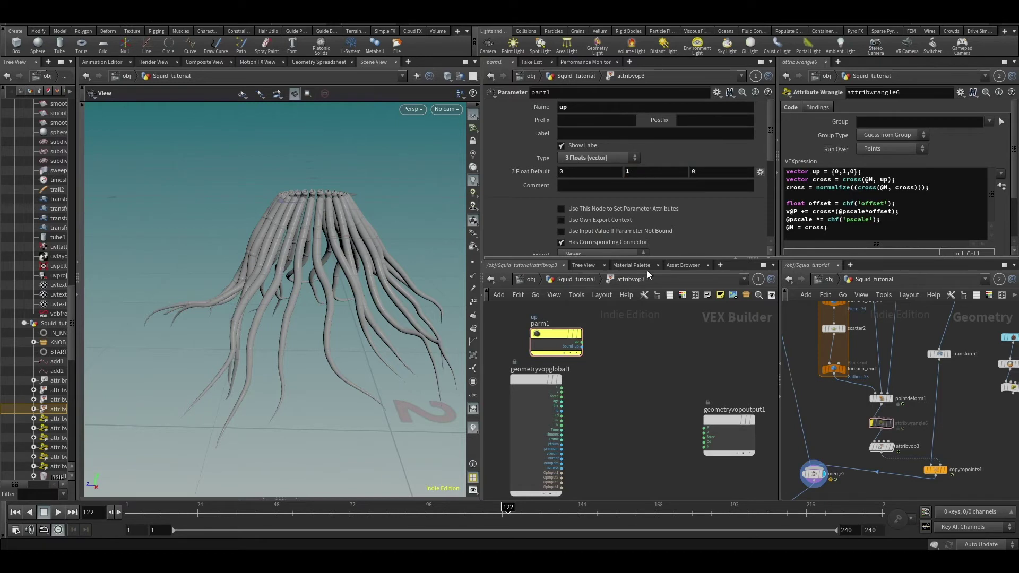
# Step: Move parm1 above the global inputs node and confirm its name and label as up
pyautogui.moveTo(615, 348); pyautogui.dragTo(602, 400, button='middle')
pyautogui.moveTo(603, 399); pyautogui.dragTo(560, 345)
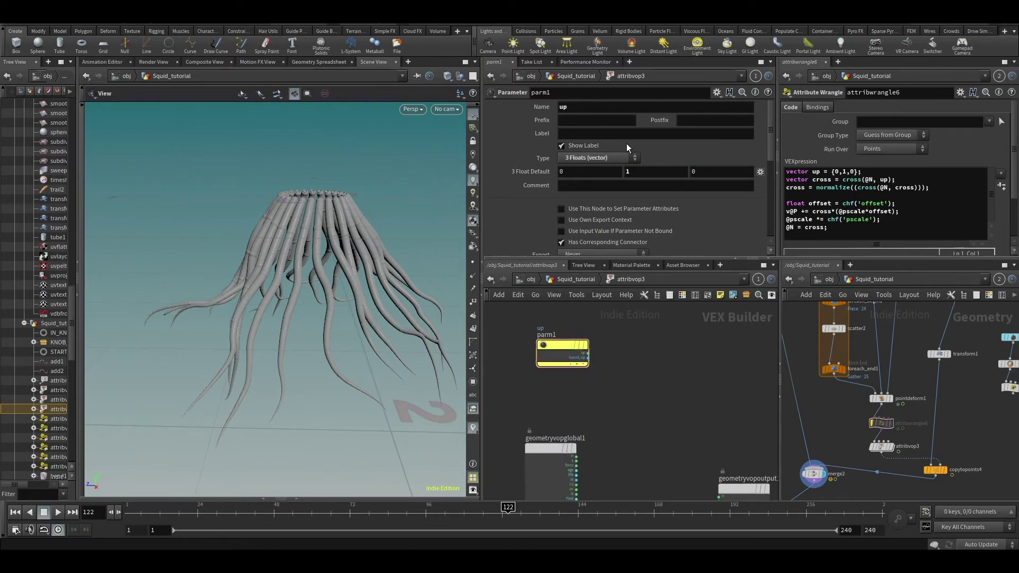
pyautogui.hotkey('ctrl', 'z')
pyautogui.press('Return')
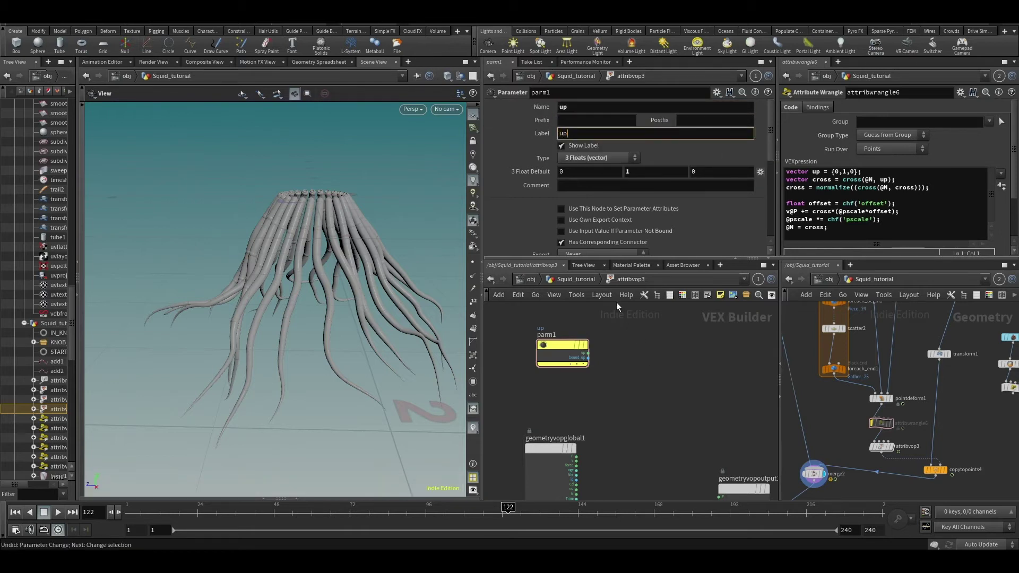
# Step: Add a test Parameter node named cross, then delete it
pyautogui.hotkey('ctrl', 'c')
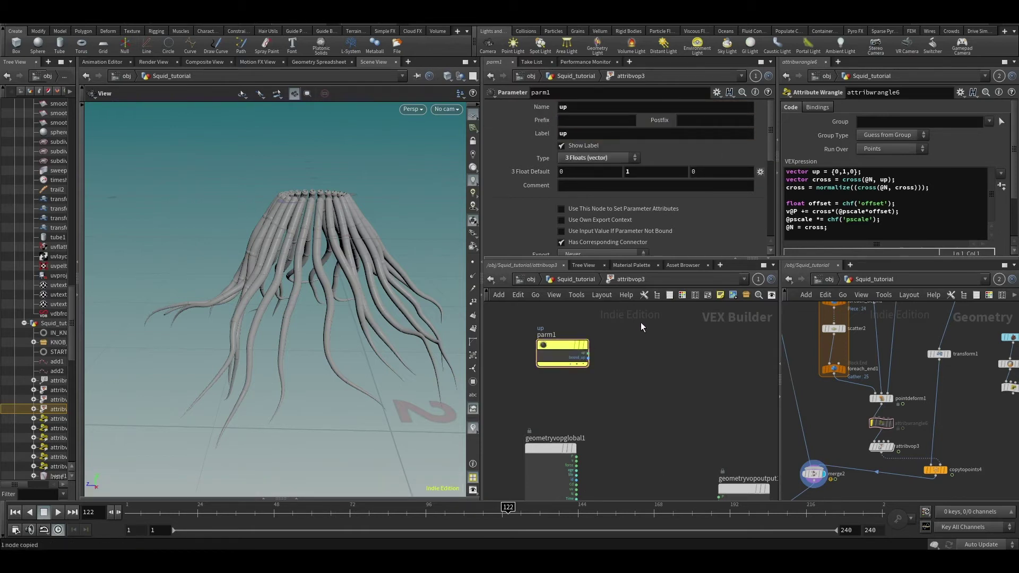
pyautogui.press('Tab')
pyautogui.write('param')
pyautogui.press('Return')
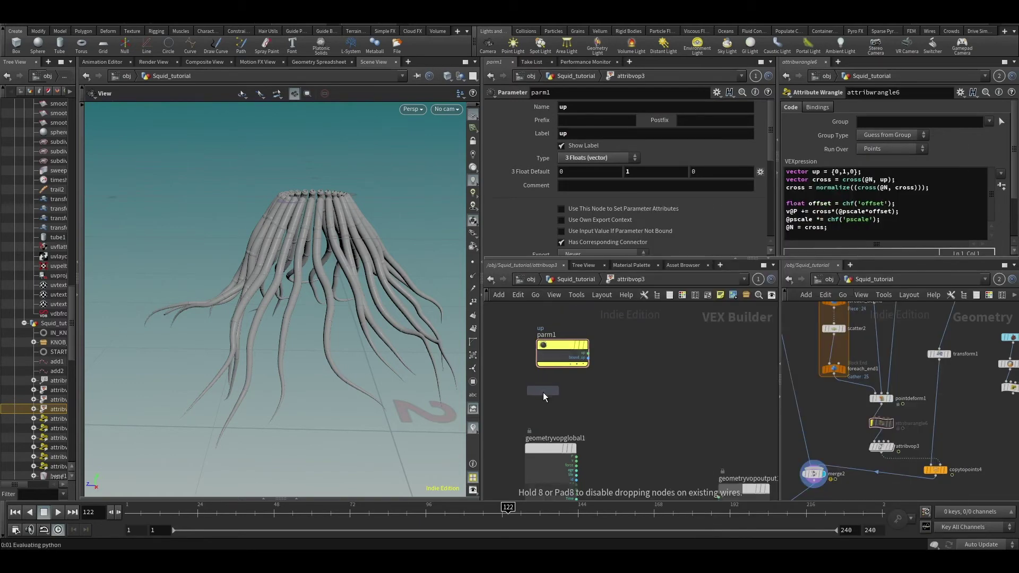
pyautogui.click(543, 389)
pyautogui.write('cross')
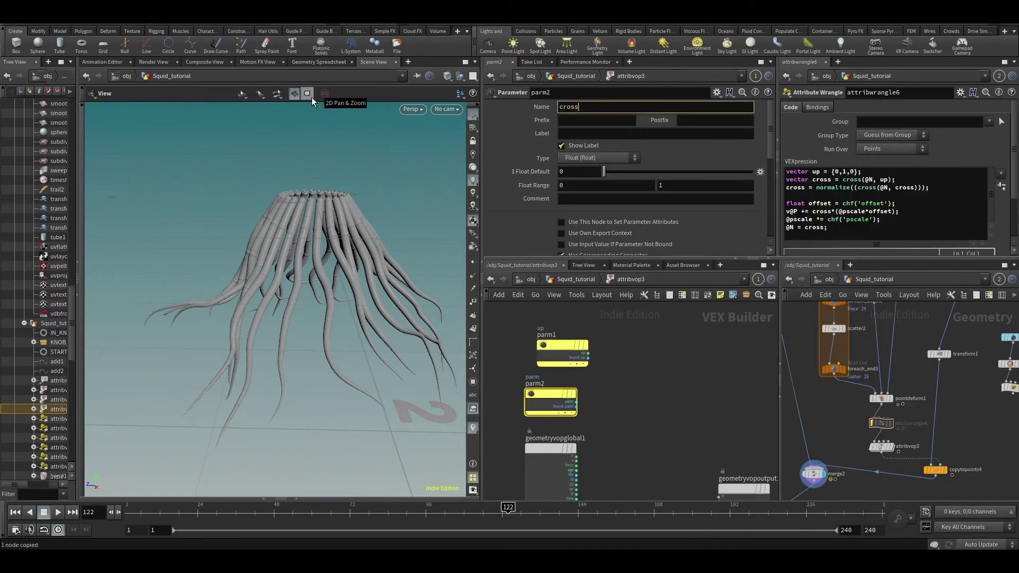
pyautogui.press('Tab')
pyautogui.write('cross')
pyautogui.press('Return')
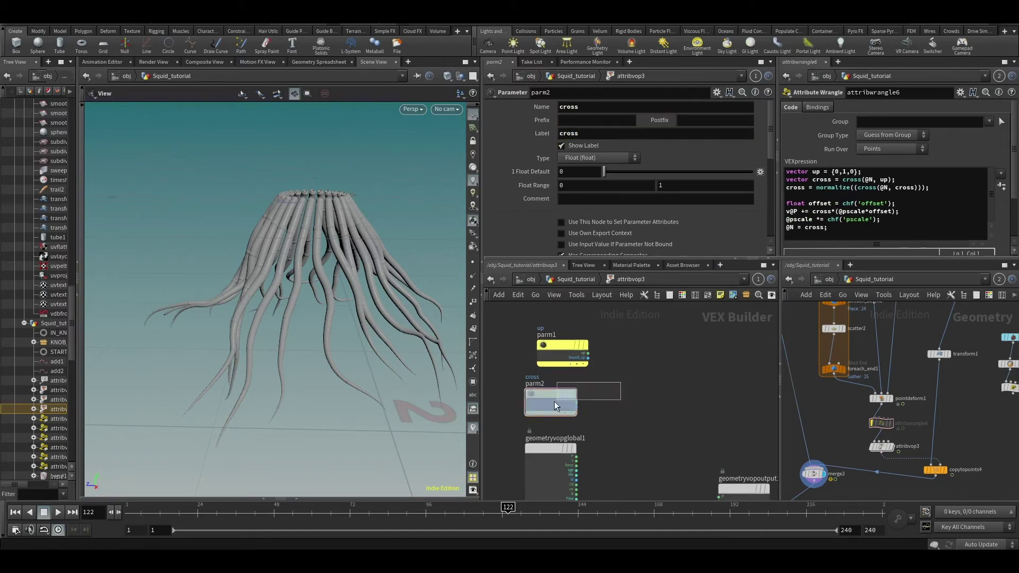
pyautogui.press('Delete')
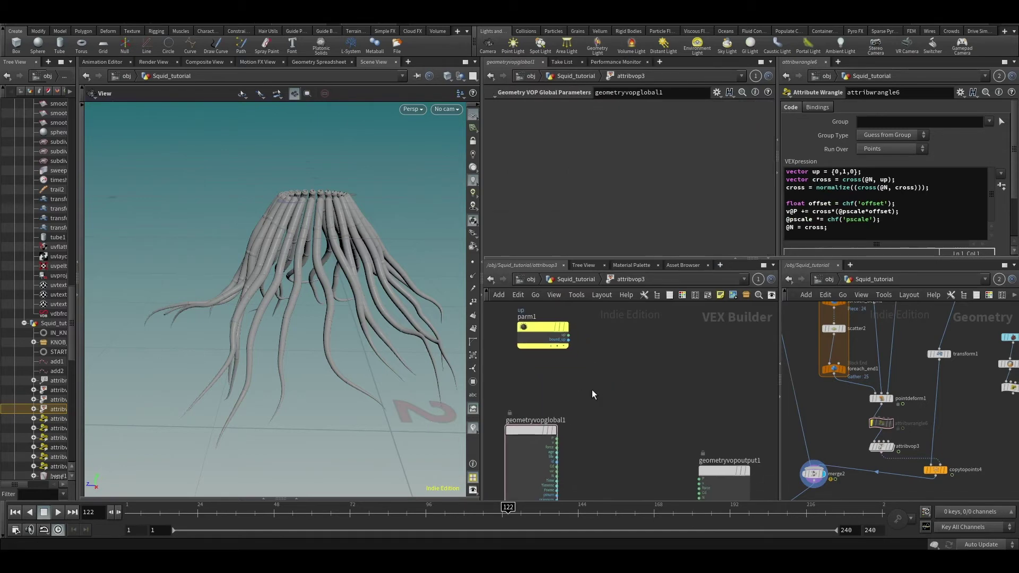
# Step: Place a Cross Product node, cross1, in the VEX Builder network
pyautogui.press('Tab')
pyautogui.press('Return')
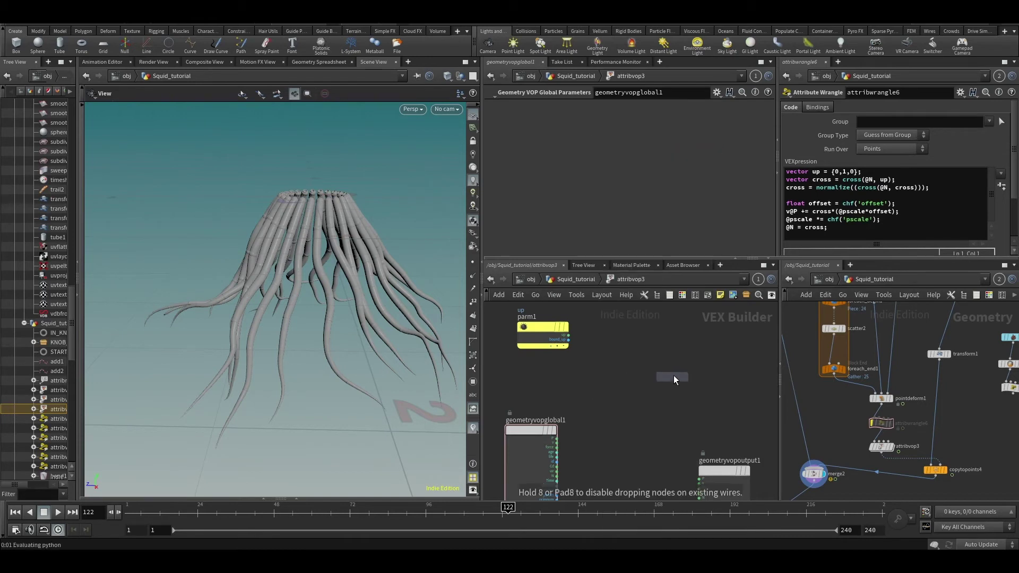
pyautogui.click(673, 377)
pyautogui.scroll(2, 639, 451)
# Step: Wire the globals' N into cross1's vec1 and the up parameter into vec2
pyautogui.moveTo(554, 328); pyautogui.dragTo(534, 332)
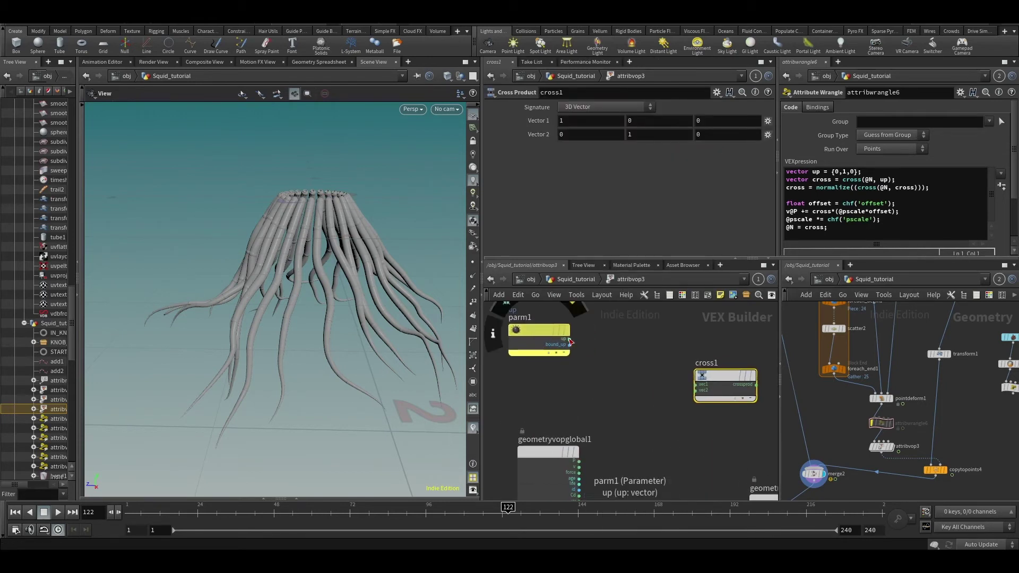
pyautogui.moveTo(636, 371); pyautogui.dragTo(631, 314, button='middle')
pyautogui.scroll(3, 581, 447)
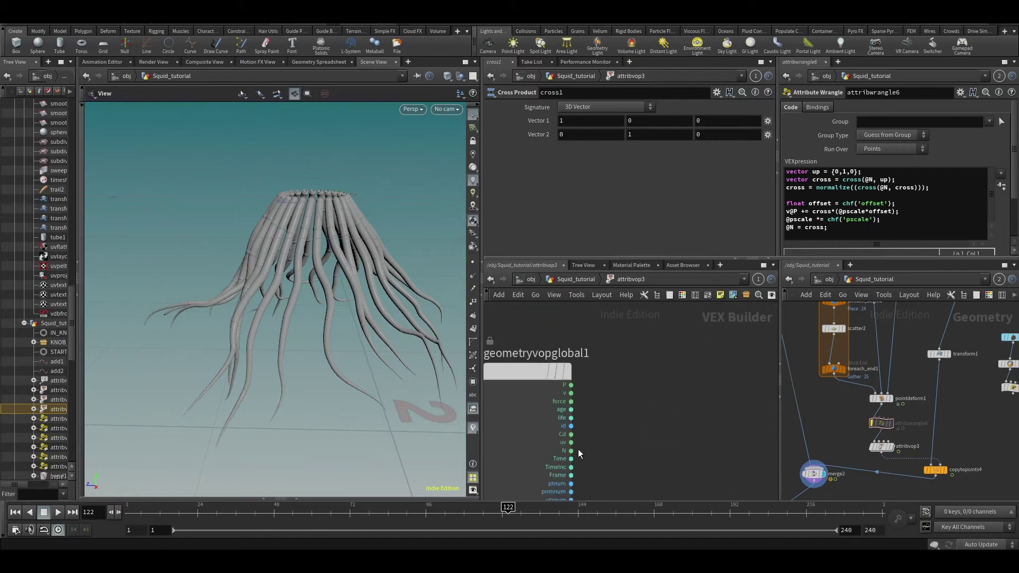
pyautogui.click(577, 451)
pyautogui.click(572, 451)
pyautogui.click(719, 387)
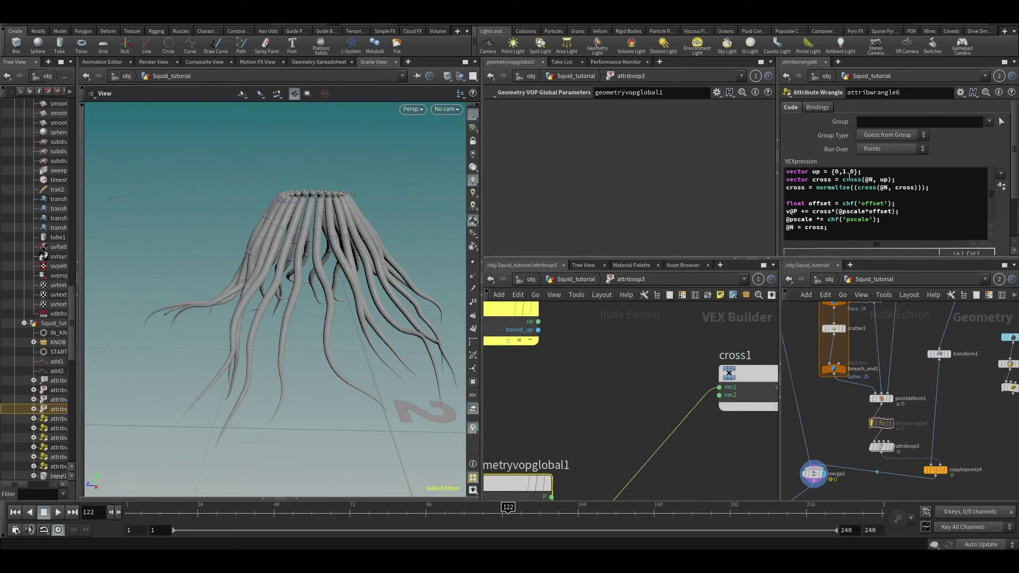
pyautogui.click(871, 180)
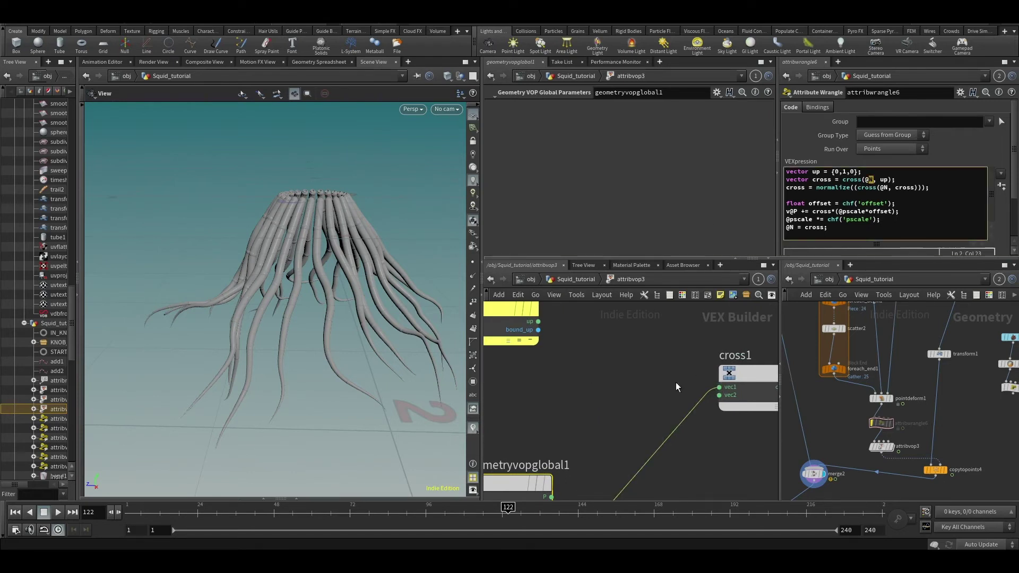
pyautogui.moveTo(702, 359); pyautogui.dragTo(609, 352, button='middle')
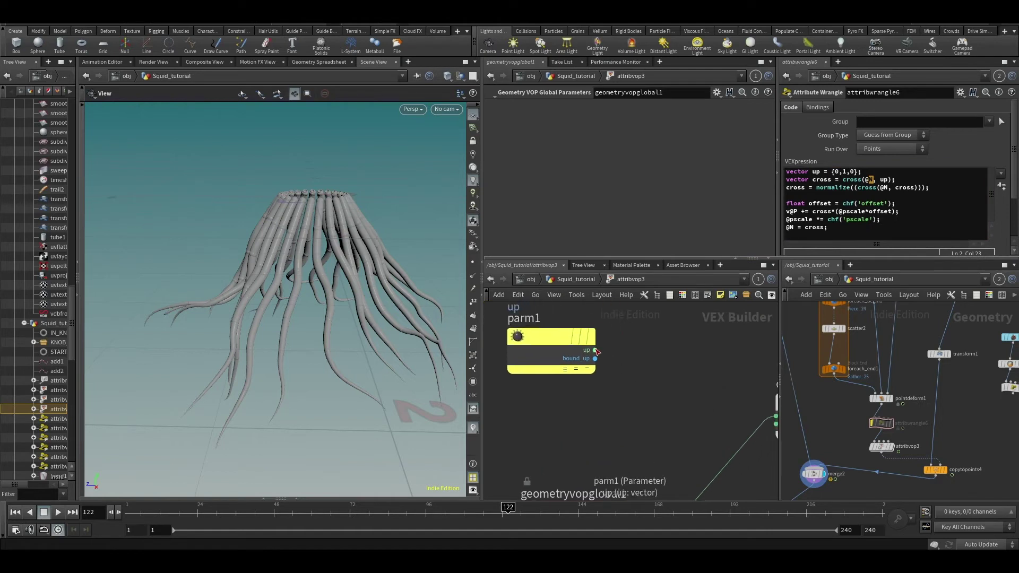
pyautogui.click(596, 352)
pyautogui.click(732, 421)
pyautogui.moveTo(786, 171); pyautogui.dragTo(865, 182)
pyautogui.moveTo(699, 349); pyautogui.dragTo(644, 352, button='middle')
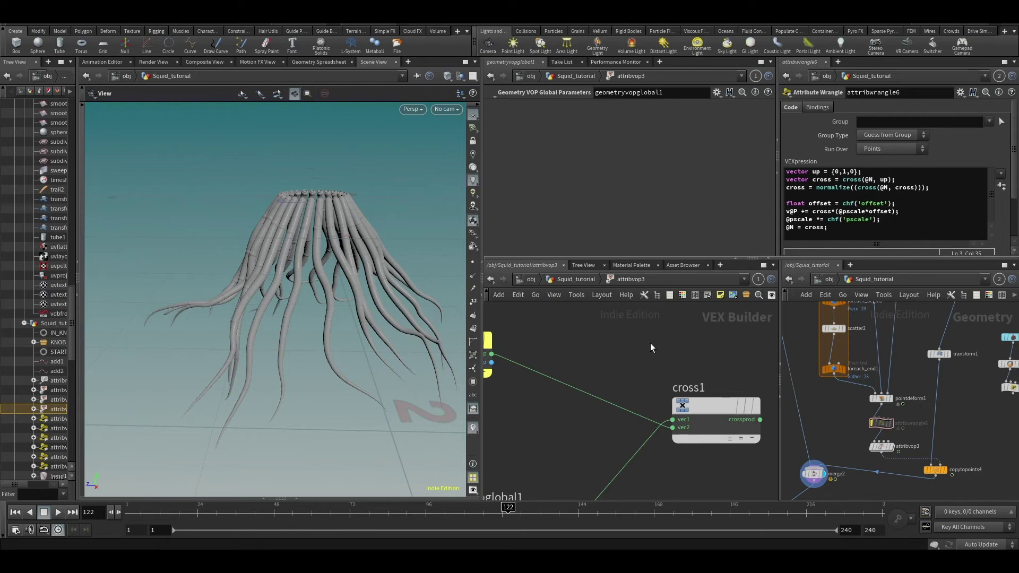
pyautogui.moveTo(650, 343); pyautogui.dragTo(581, 315, button='middle')
pyautogui.scroll(-3, 581, 314)
# Step: Add a second Cross Product, cross2, fed by N and cross1's result
pyautogui.press('Tab')
pyautogui.write('cr')
pyautogui.press('Return')
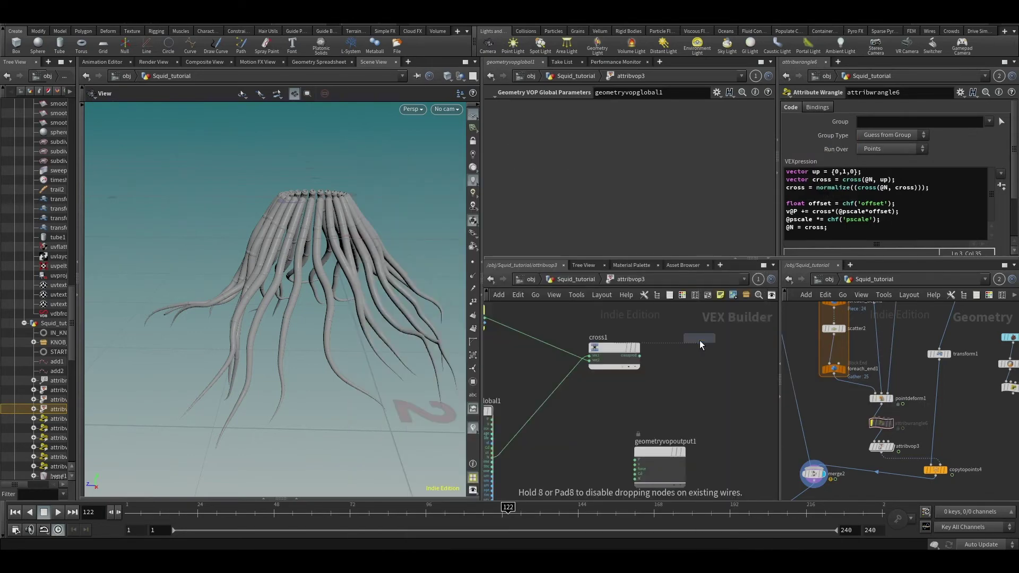
pyautogui.click(736, 345)
pyautogui.scroll(2, 634, 357)
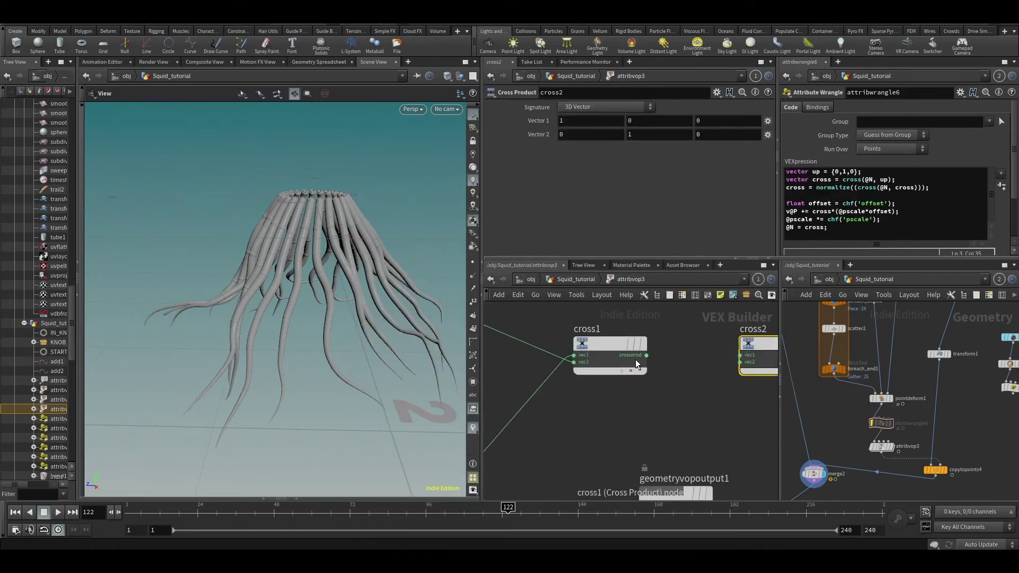
pyautogui.moveTo(521, 442); pyautogui.dragTo(568, 405, button='middle')
pyautogui.click(522, 399)
pyautogui.click(715, 362)
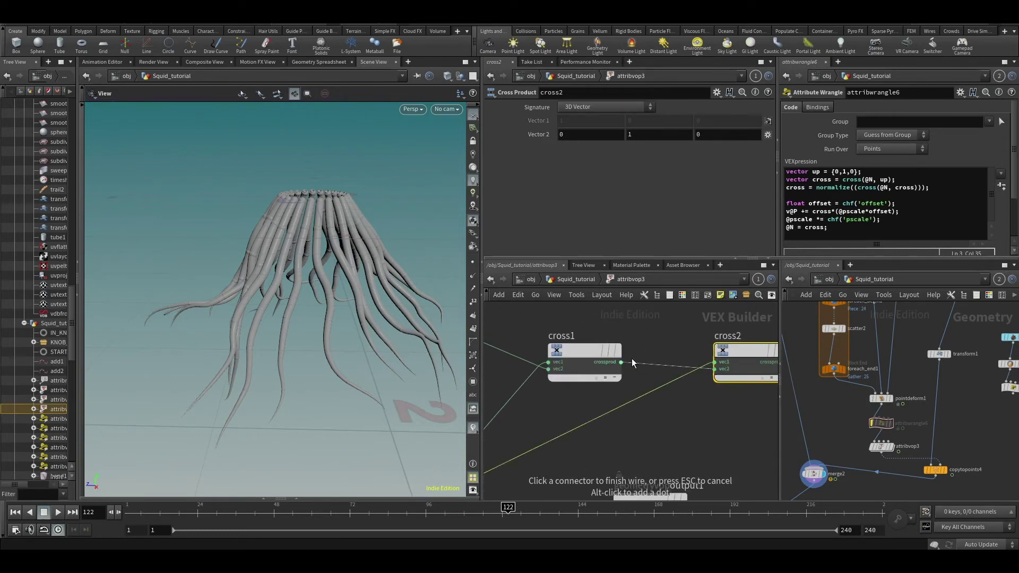
pyautogui.click(715, 370)
pyautogui.scroll(-3, 629, 392)
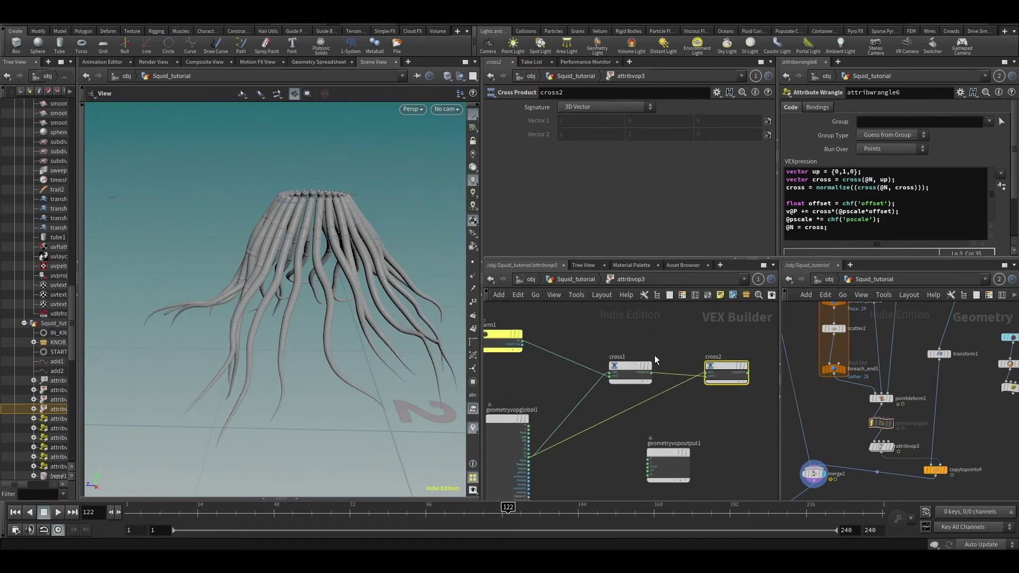
# Step: Add a Normalize node, normalize1, fed by cross2's result
pyautogui.press('f')
pyautogui.press('Tab')
pyautogui.write('n')
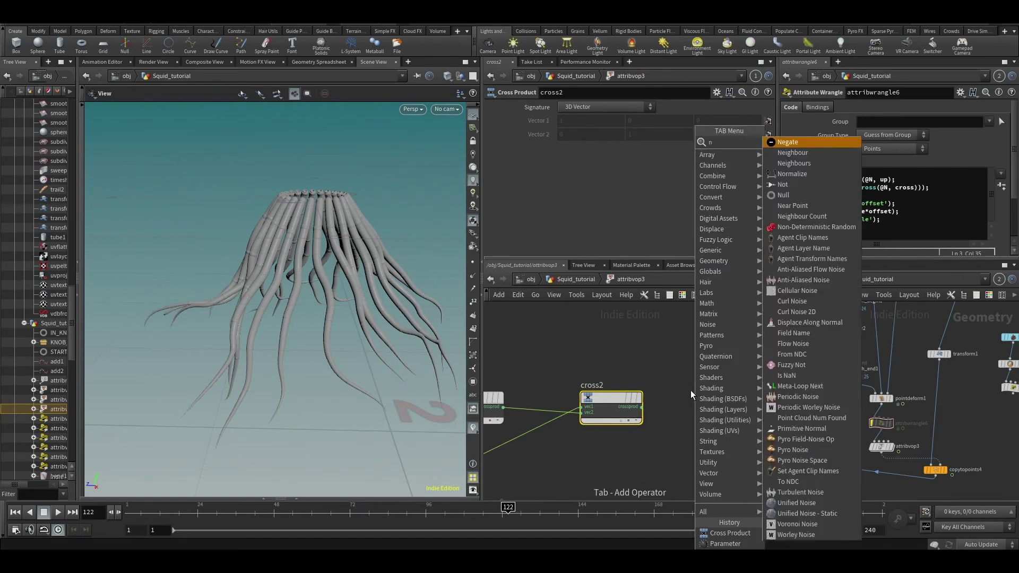
pyautogui.press('Return')
pyautogui.click(749, 400)
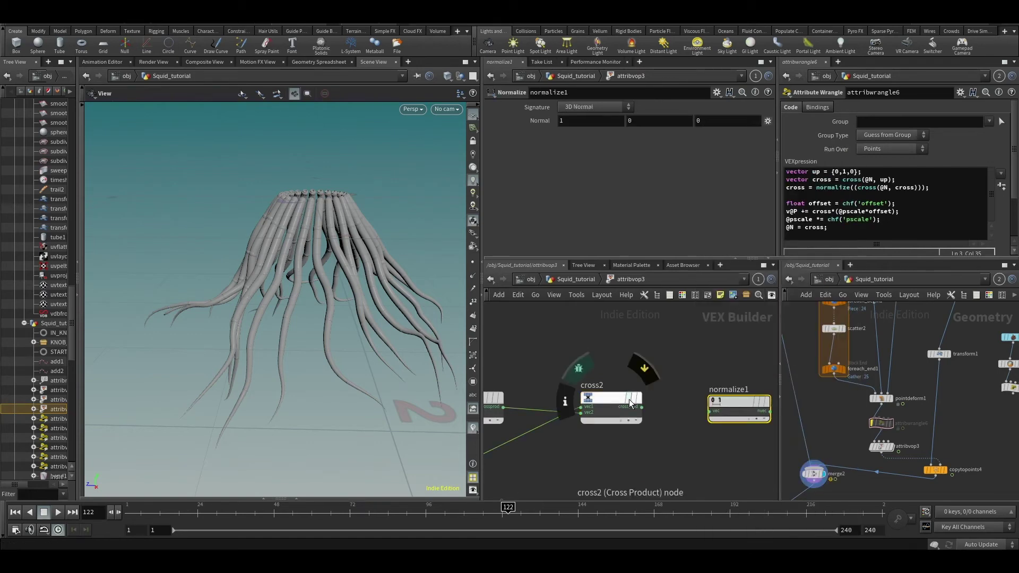
pyautogui.click(642, 407)
pyautogui.click(710, 411)
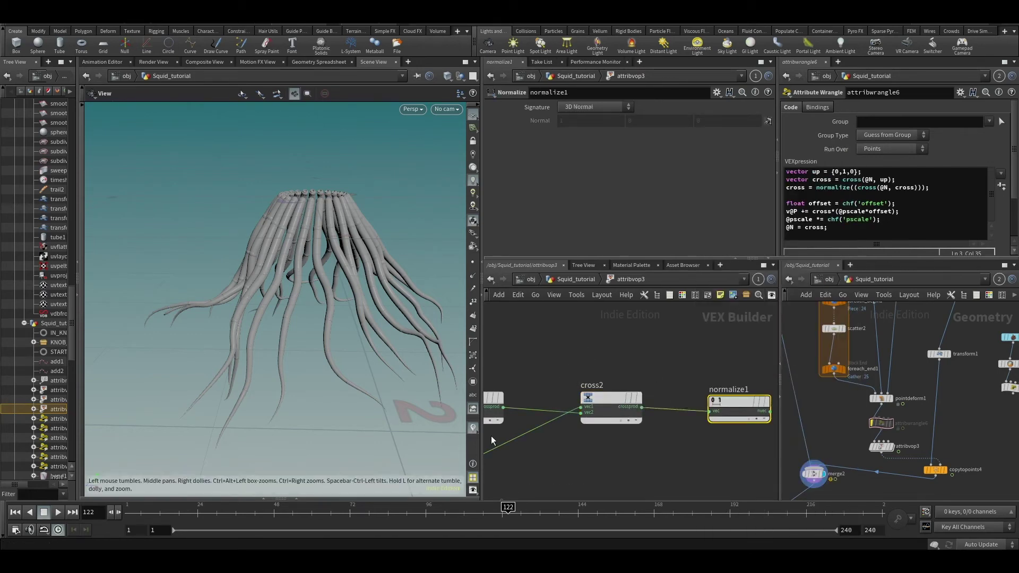
# Step: Widen the node network panel, frame all nodes, and rearrange normalize1 and the output node
pyautogui.moveTo(482, 436); pyautogui.dragTo(282, 441)
pyautogui.press('h')
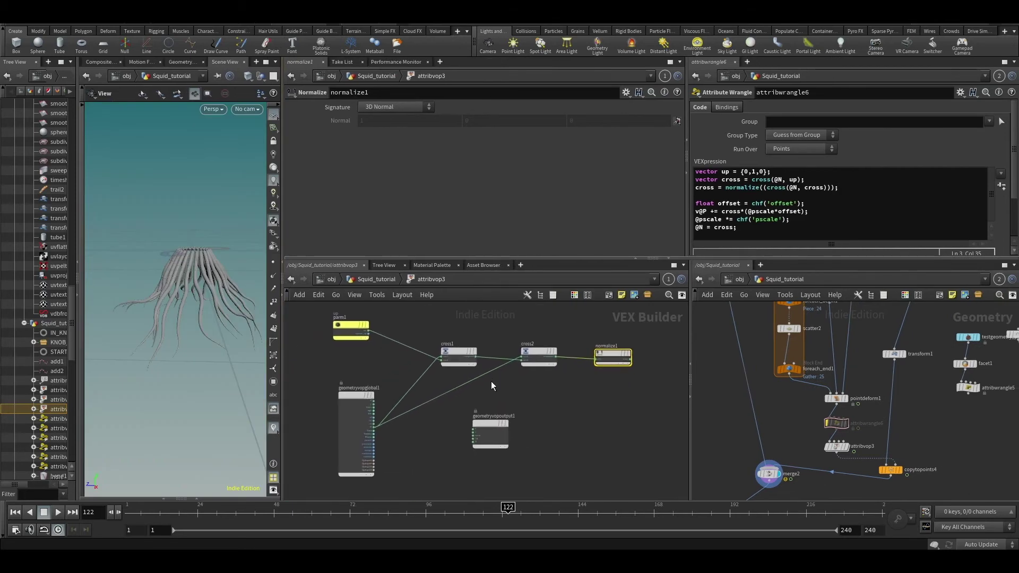
pyautogui.moveTo(840, 187); pyautogui.dragTo(695, 171)
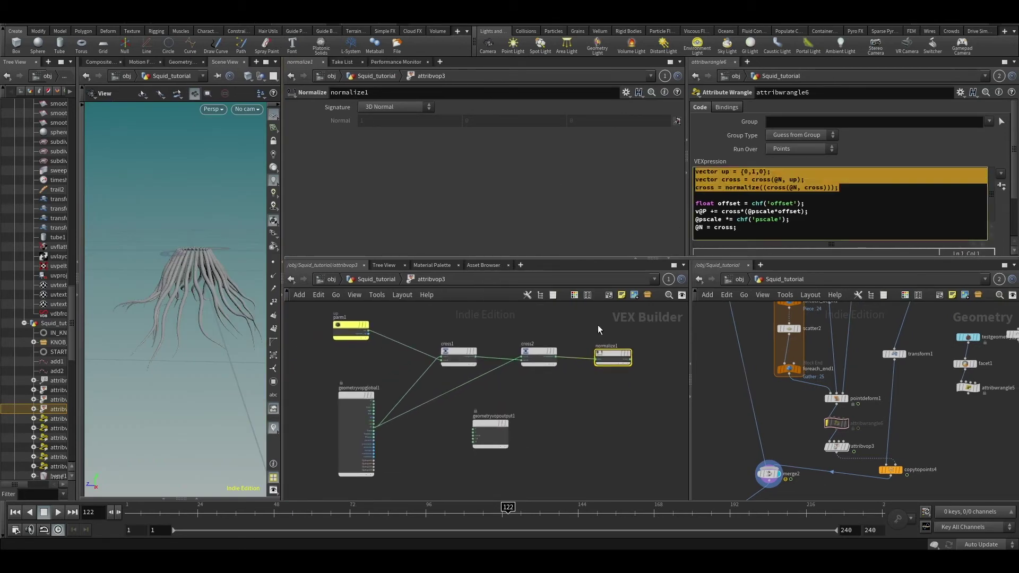
pyautogui.scroll(2, 398, 313)
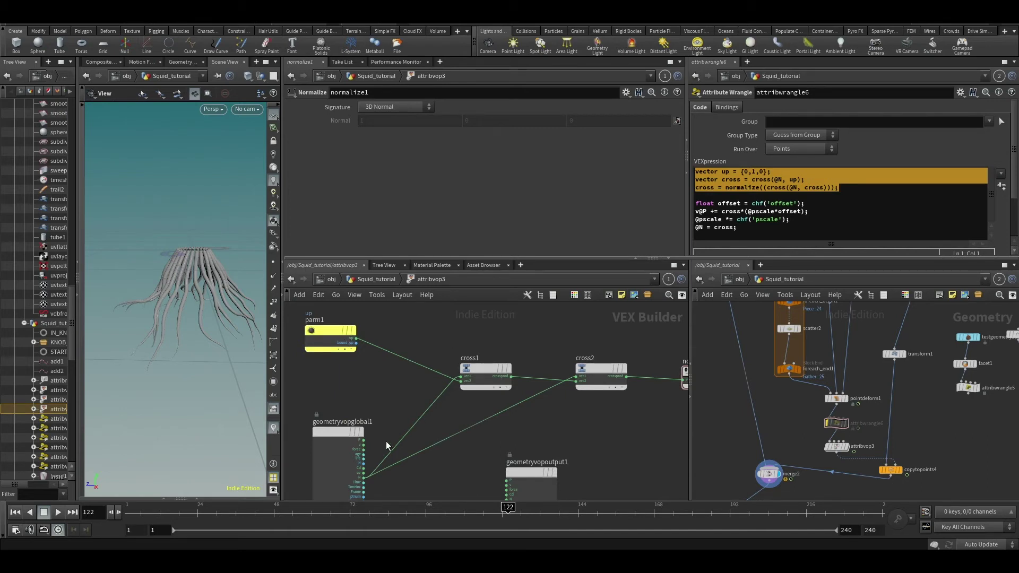
pyautogui.click(713, 194)
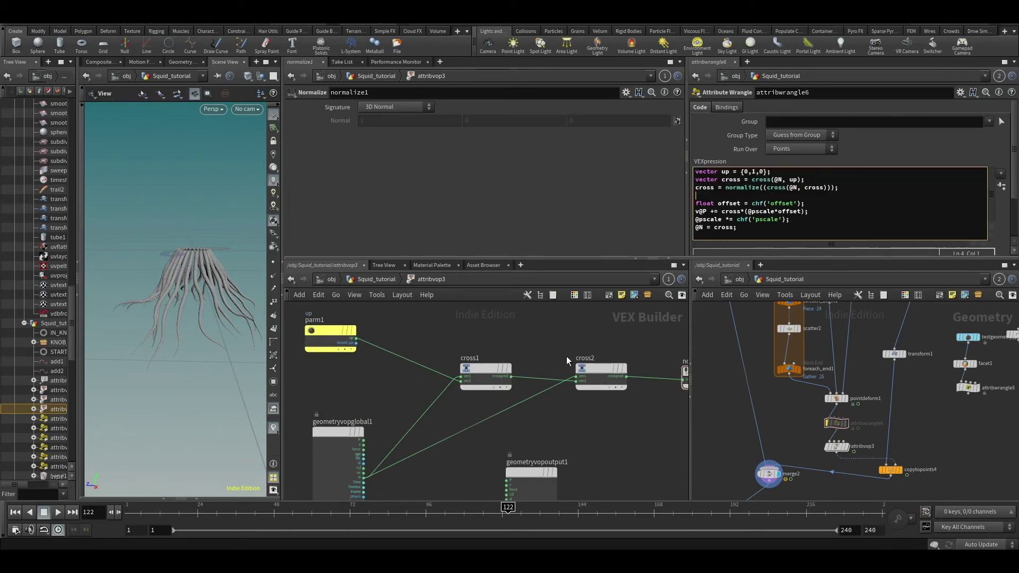
pyautogui.press('Up')
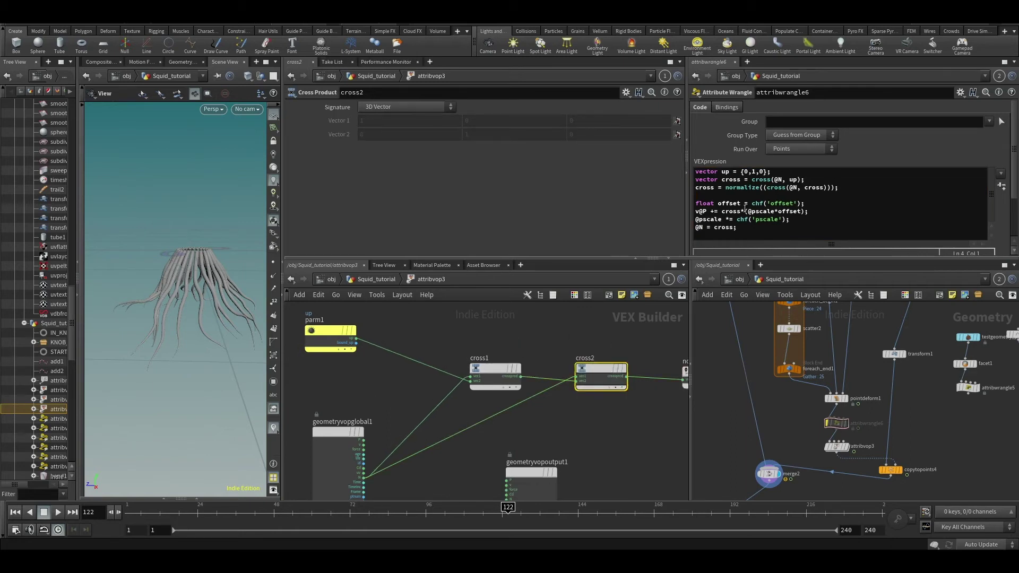
pyautogui.moveTo(631, 440); pyautogui.dragTo(517, 383, button='middle')
pyautogui.moveTo(589, 366)
pyautogui.mouseDown()
pyautogui.moveTo(574, 340)
pyautogui.moveTo(593, 356)
pyautogui.mouseUp()
pyautogui.scroll(-3, 484, 421)
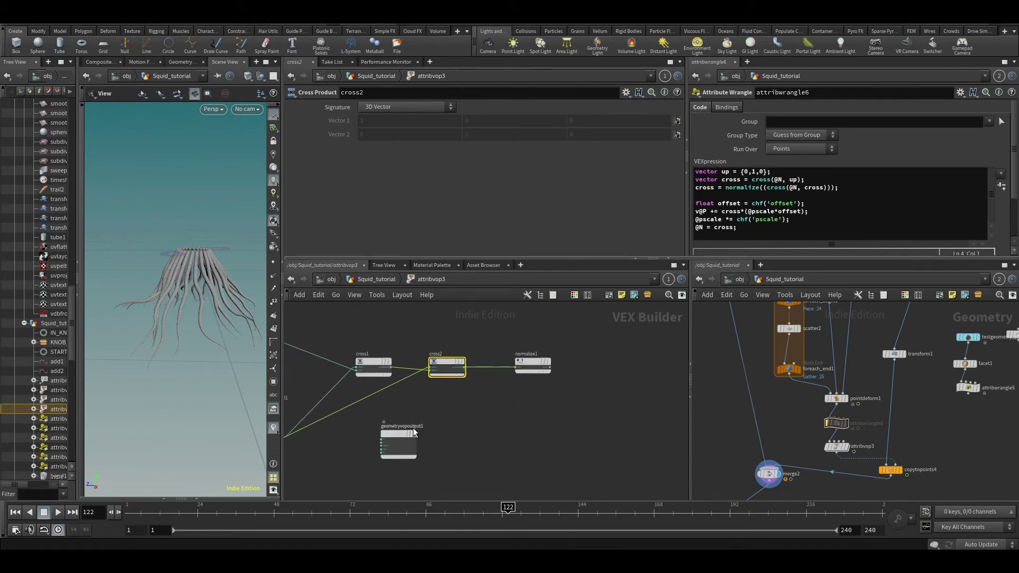
pyautogui.moveTo(447, 431); pyautogui.dragTo(577, 463)
pyautogui.press('Tab')
# Step: Add an Add node, add1, combining the global P with normalize1's result
pyautogui.write('add')
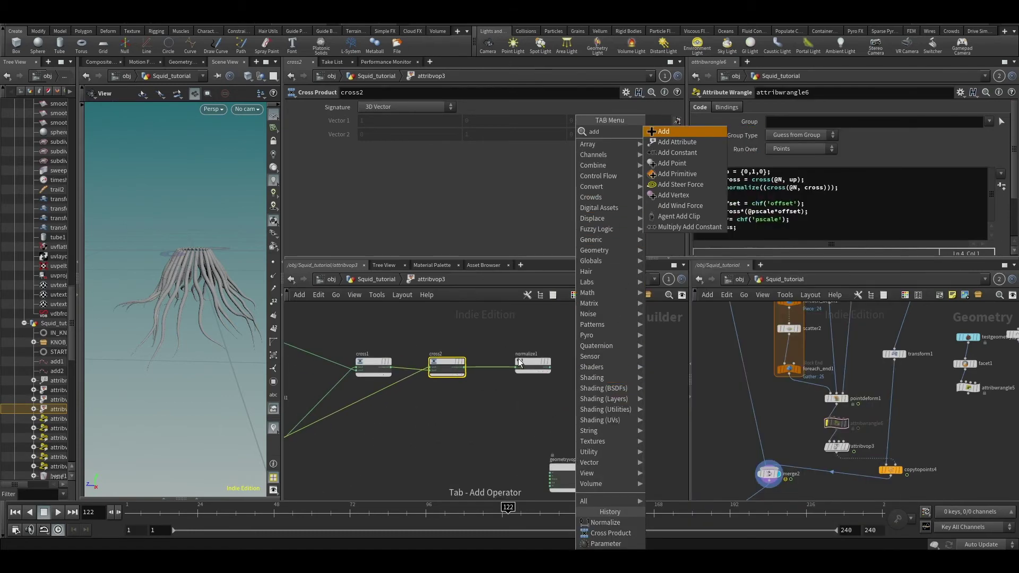
pyautogui.click(648, 131)
pyautogui.click(614, 406)
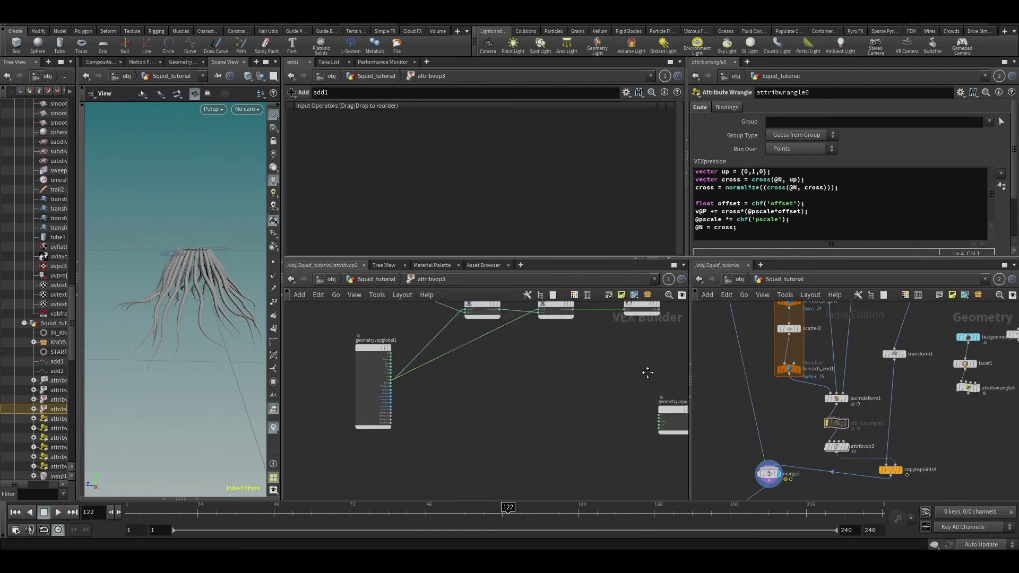
pyautogui.scroll(3, 380, 393)
pyautogui.click(367, 324)
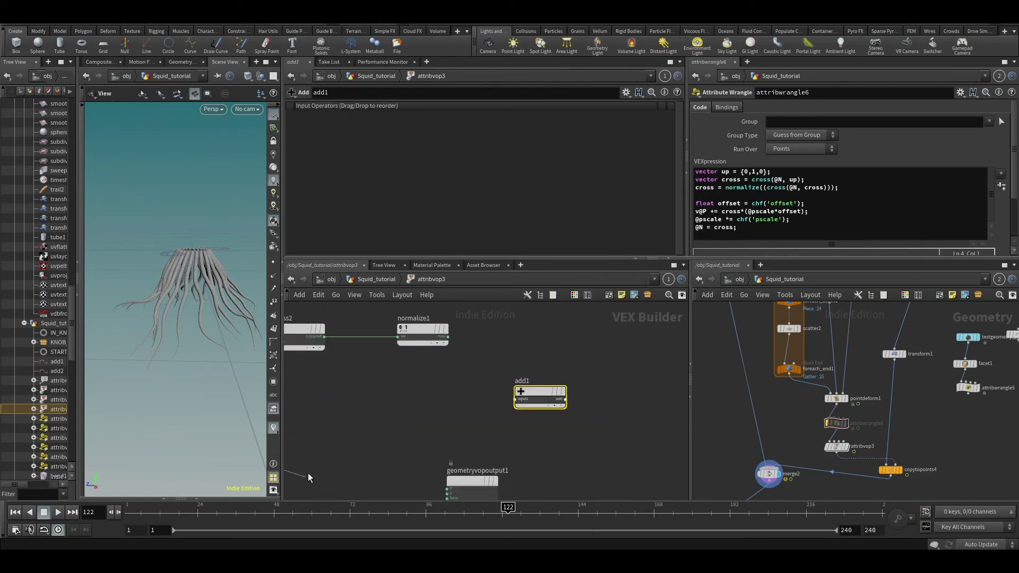
pyautogui.click(527, 398)
pyautogui.moveTo(547, 392); pyautogui.dragTo(560, 365)
pyautogui.moveTo(448, 336); pyautogui.dragTo(529, 377)
pyautogui.click(555, 397)
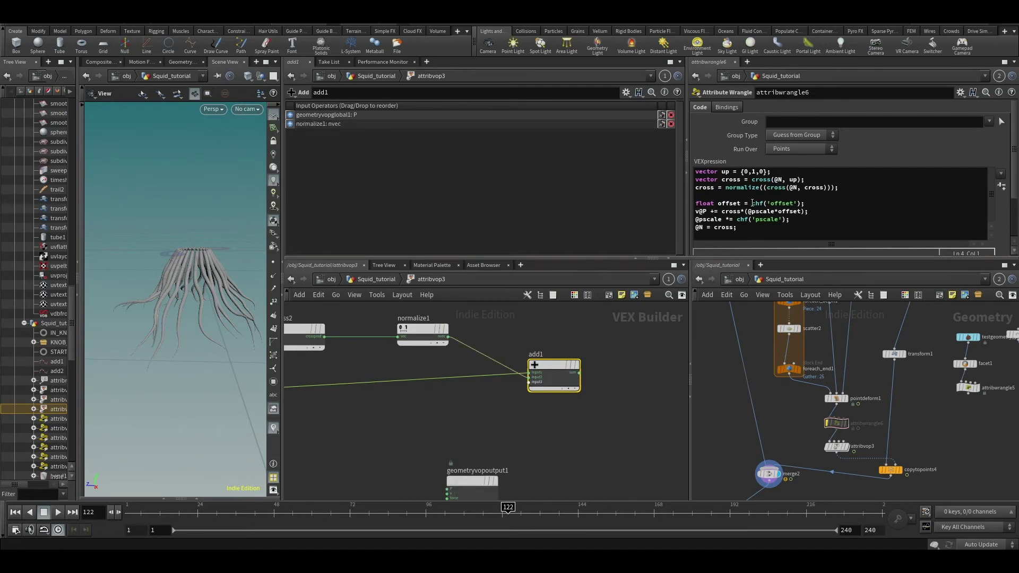
# Step: Move add1 up above the other nodes in the network
pyautogui.moveTo(558, 365); pyautogui.dragTo(599, 311)
pyautogui.hotkey('ctrl', 'z')
pyautogui.middleClick(555, 379)
pyautogui.moveTo(590, 430); pyautogui.dragTo(619, 467, button='middle')
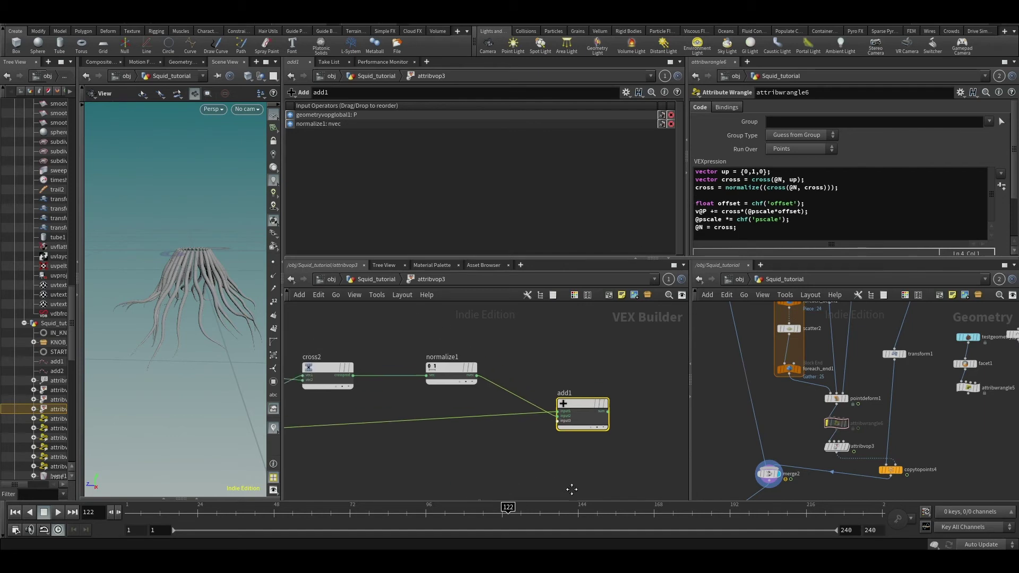
pyautogui.moveTo(583, 405); pyautogui.dragTo(612, 339)
pyautogui.moveTo(573, 421); pyautogui.dragTo(470, 431, button='middle')
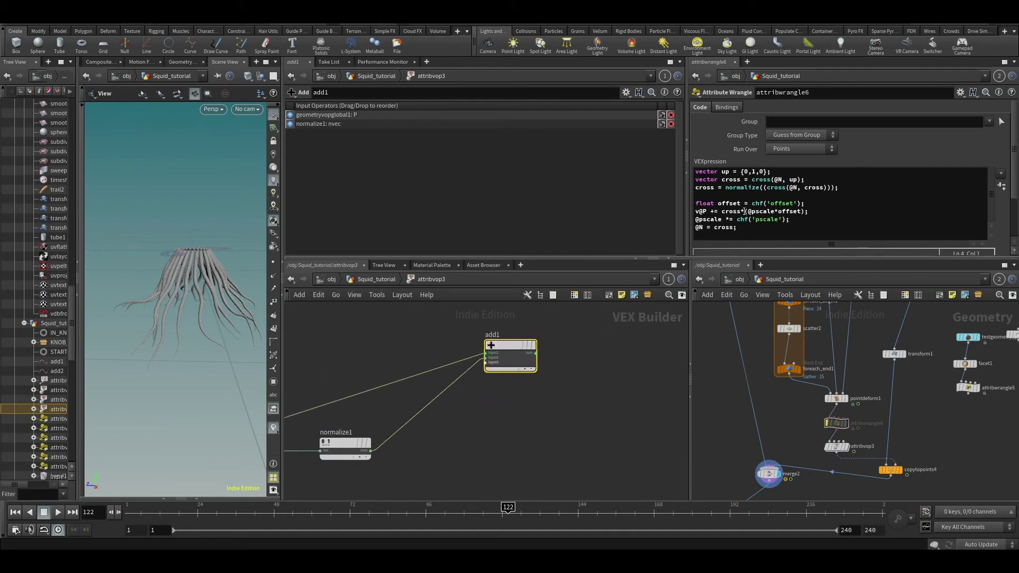
pyautogui.moveTo(512, 394); pyautogui.dragTo(610, 384, button='middle')
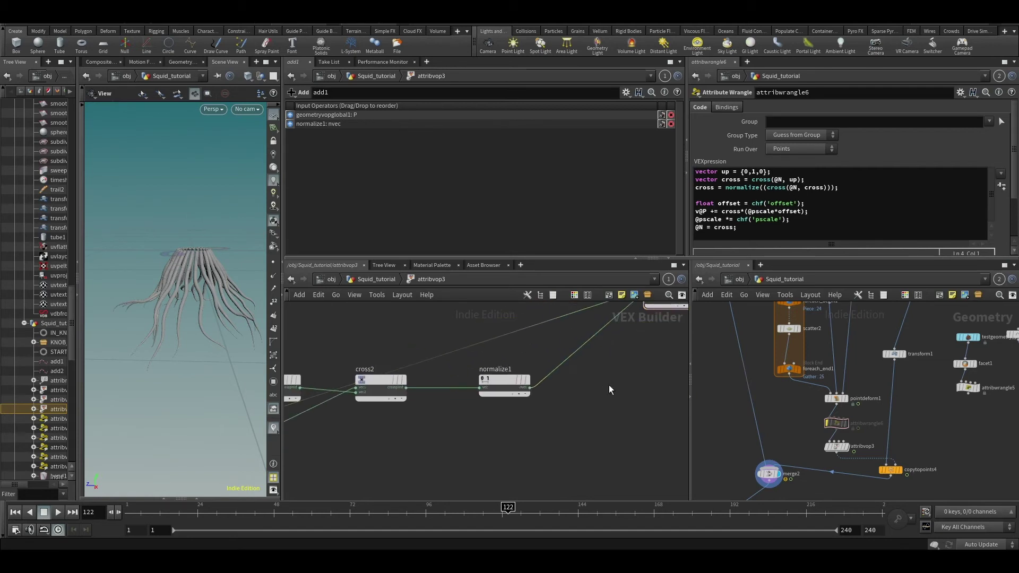
# Step: Place a new Bind node below normalize1
pyautogui.press('Tab')
pyautogui.click(618, 349)
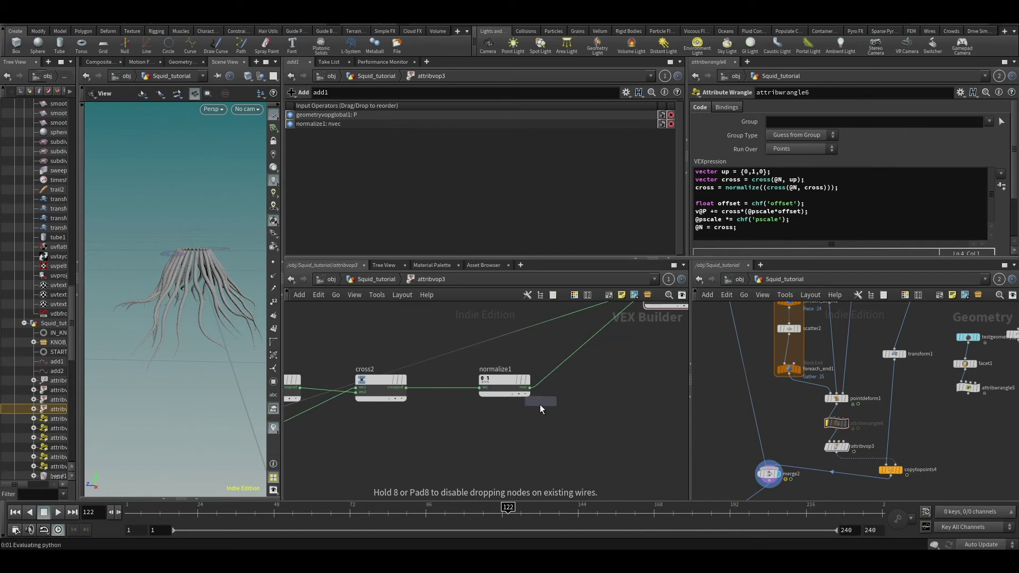
pyautogui.click(477, 443)
# Step: Name the Bind parameter pscale and feed it into a new Multiply node, multiply1
pyautogui.doubleClick(379, 104)
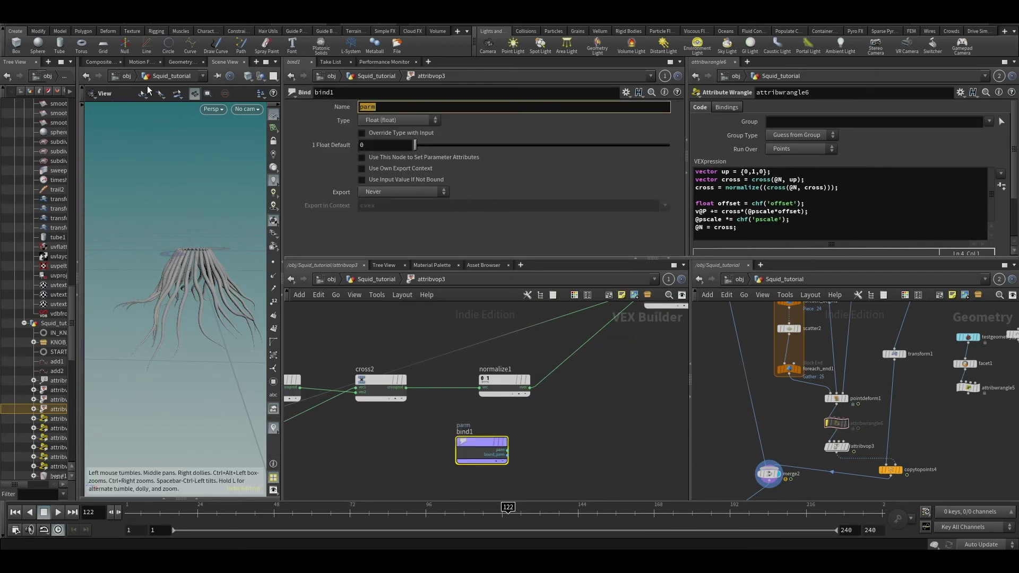
pyautogui.write('pscale')
pyautogui.press('Return')
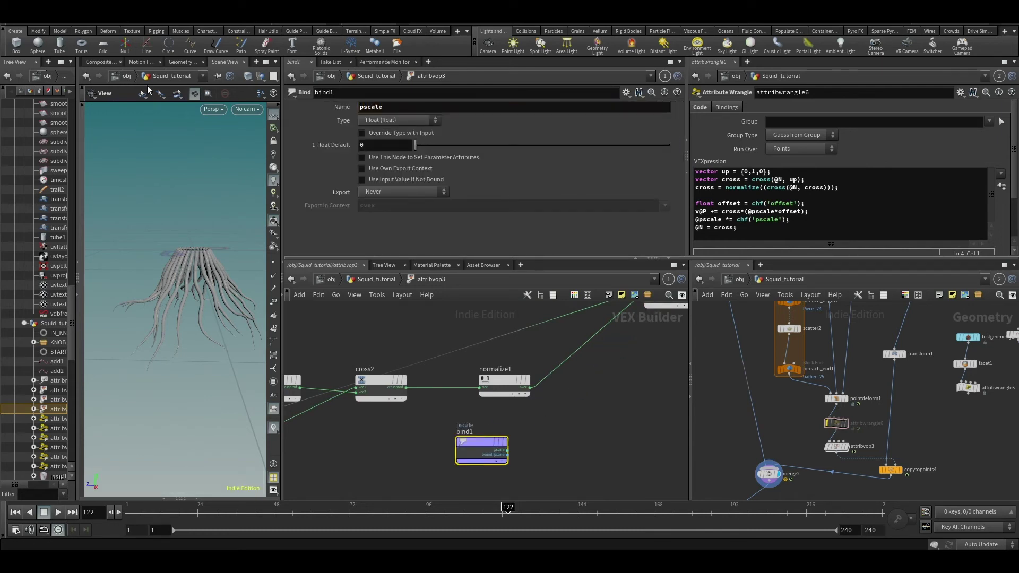
pyautogui.moveTo(594, 440); pyautogui.dragTo(574, 402, button='middle')
pyautogui.press('Tab')
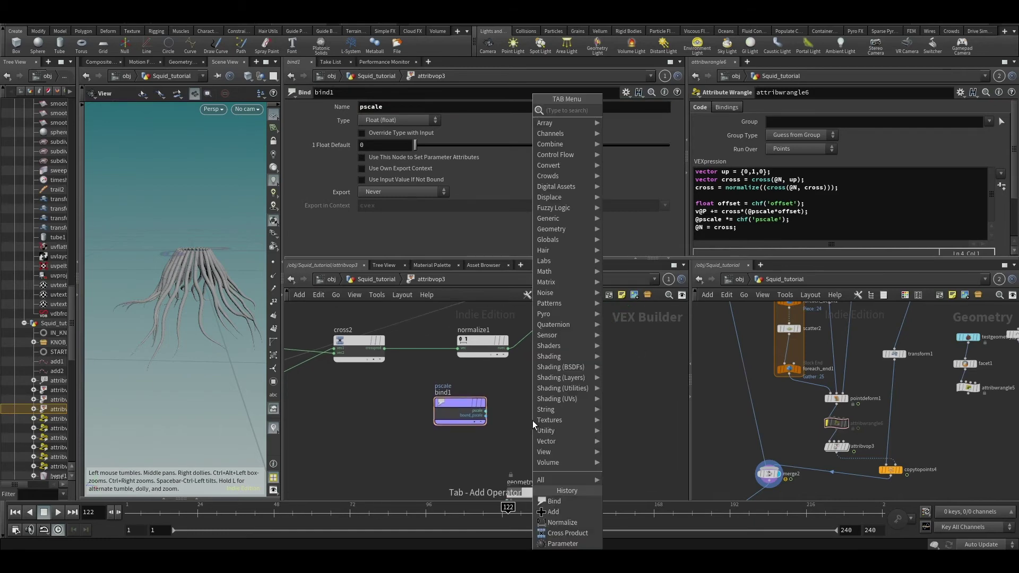
pyautogui.write('mult')
pyautogui.press('Return')
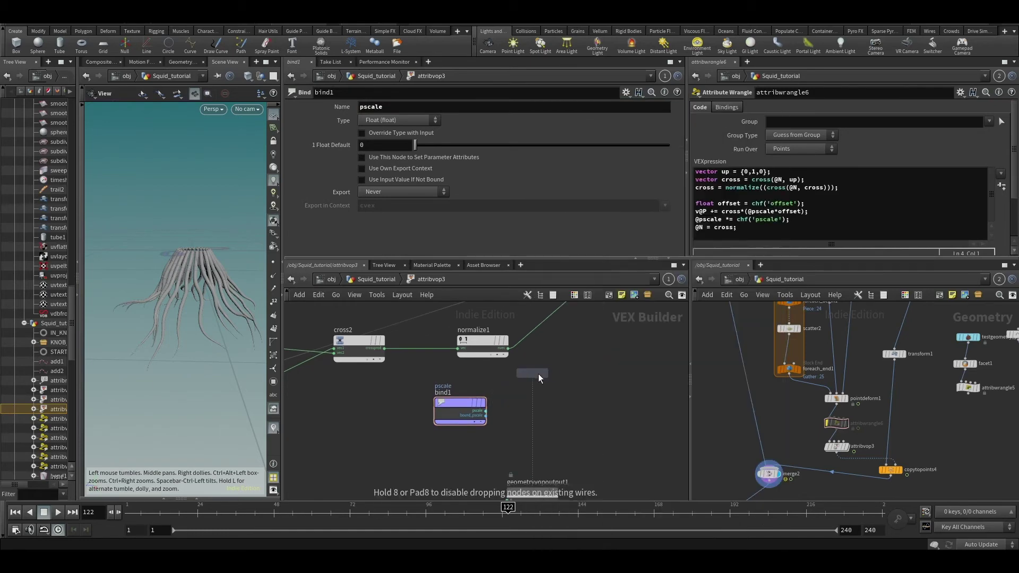
pyautogui.click(534, 381)
pyautogui.moveTo(484, 411); pyautogui.dragTo(556, 415)
# Step: Promote multiply1's second input as a parameter named offset
pyautogui.rightClick(556, 418)
pyautogui.click(572, 360)
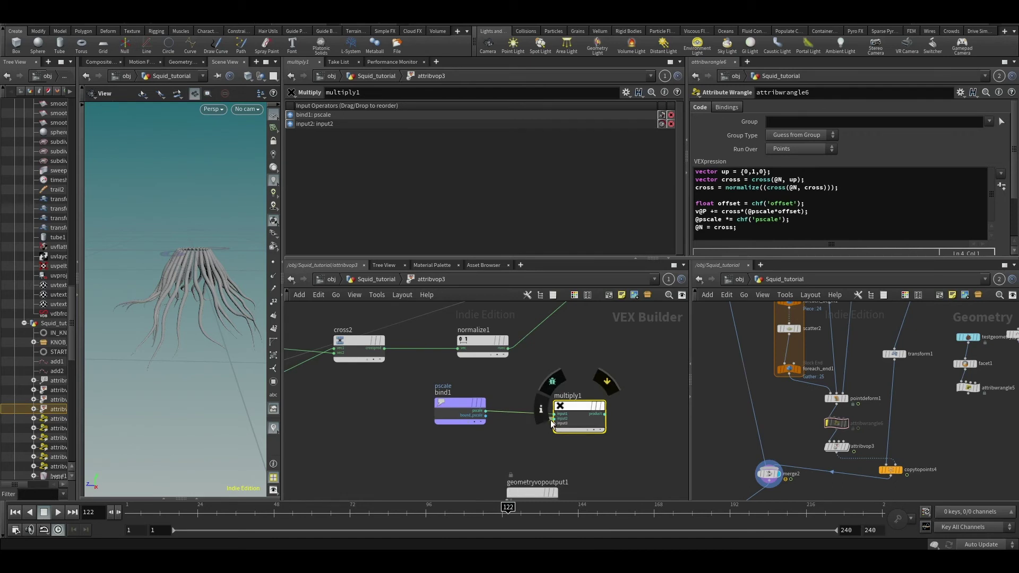
pyautogui.click(551, 419)
pyautogui.doubleClick(370, 107)
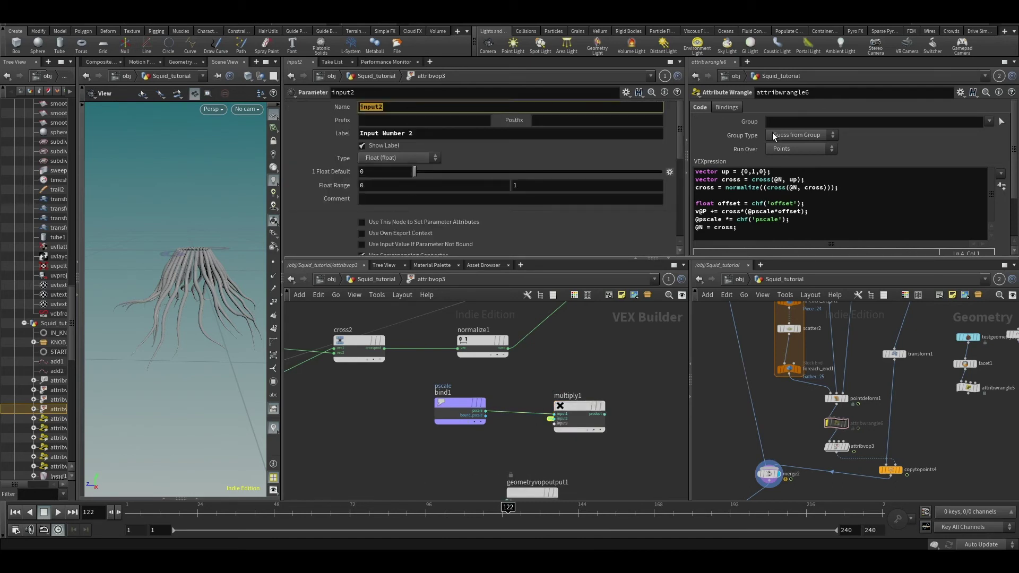
pyautogui.write('offset')
pyautogui.press('Tab')
pyautogui.write('offset')
pyautogui.press('Return')
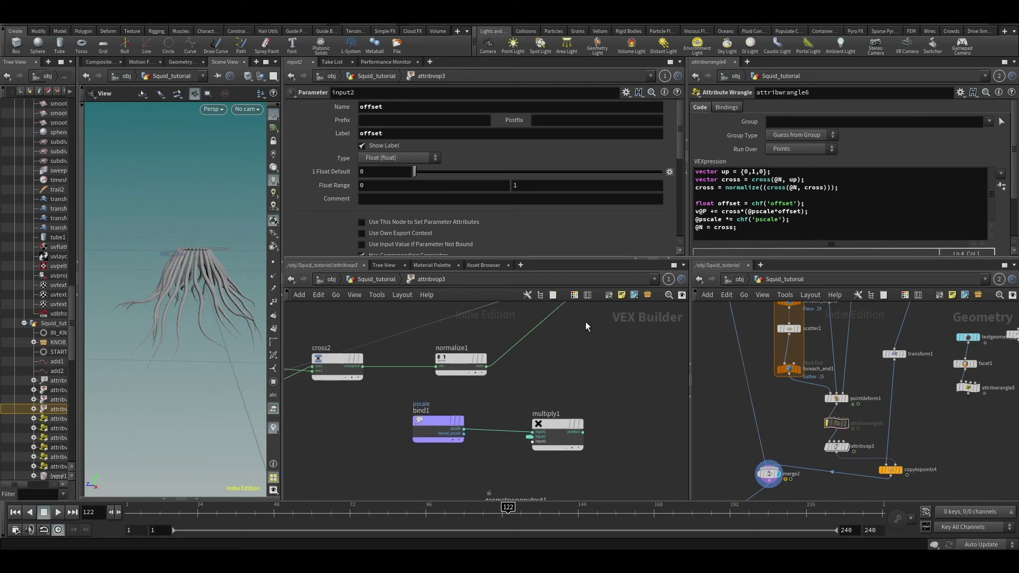
# Step: Insert multiply2 after normalize1, scaling it by multiply1's product
pyautogui.press('Tab')
pyautogui.click(667, 103)
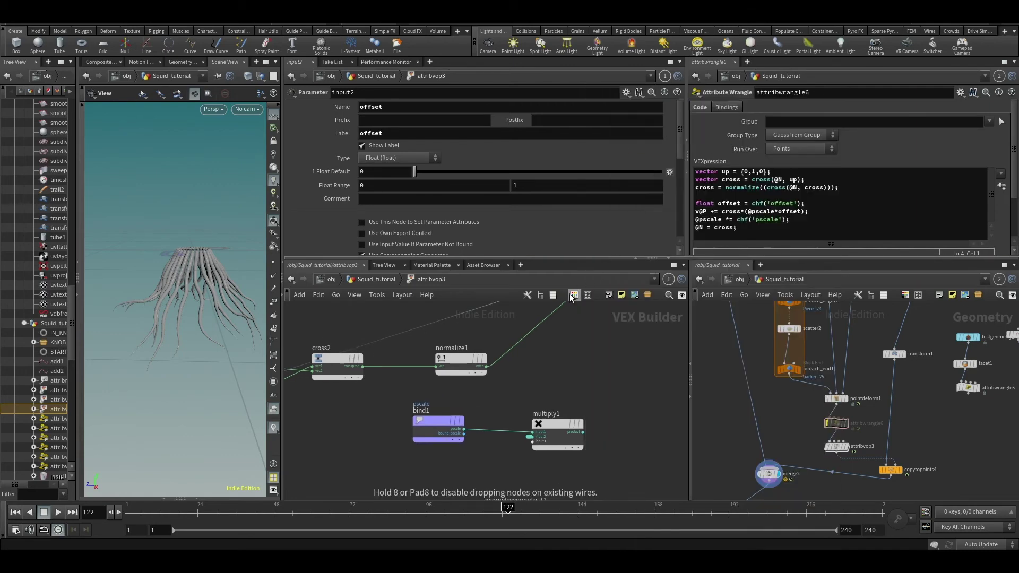
pyautogui.click(546, 330)
pyautogui.click(582, 432)
pyautogui.click(531, 335)
pyautogui.moveTo(638, 361); pyautogui.dragTo(538, 426, button='middle')
pyautogui.scroll(-2, 595, 349)
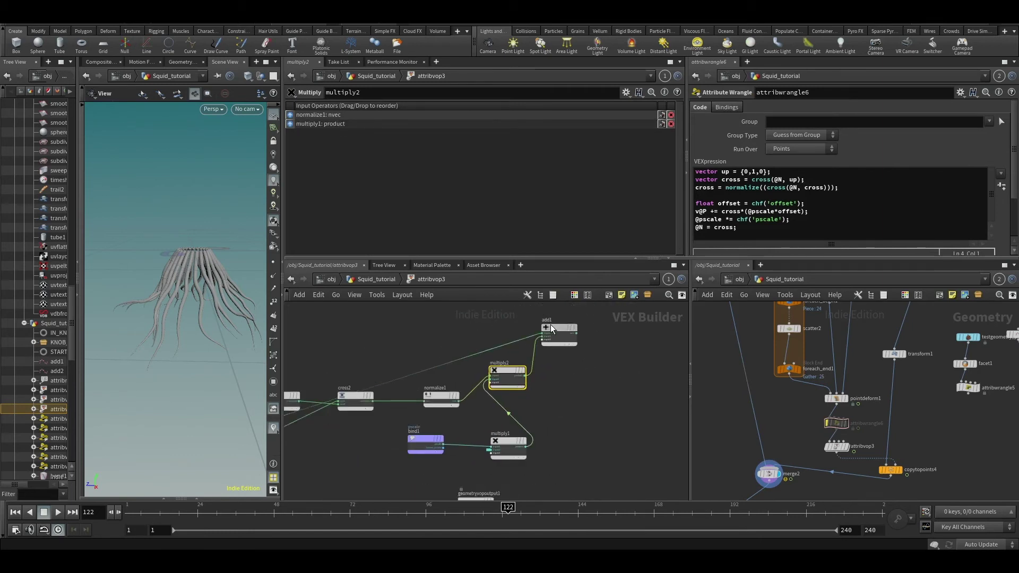
pyautogui.moveTo(571, 396); pyautogui.dragTo(562, 362, button='middle')
pyautogui.scroll(2, 562, 362)
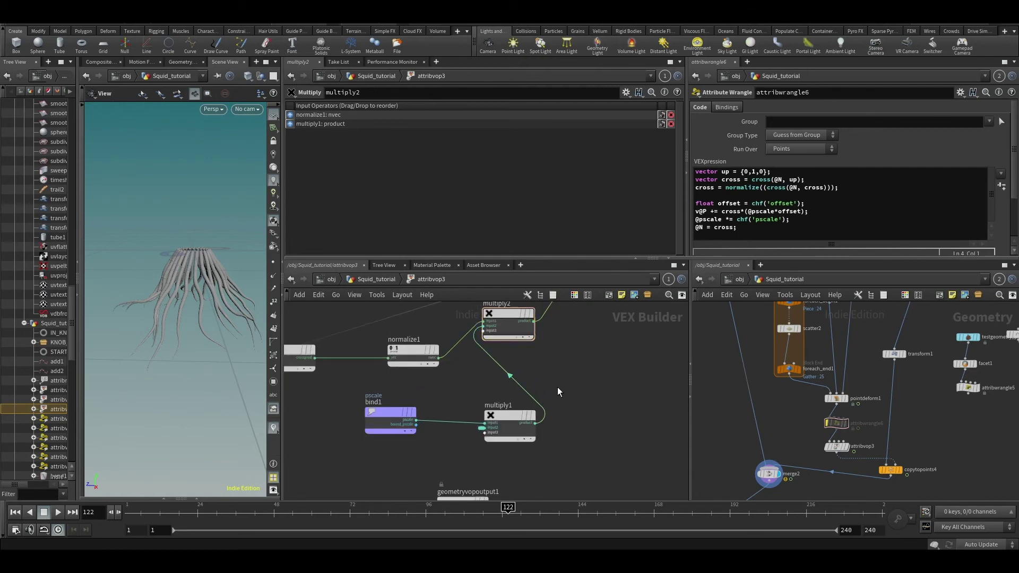
pyautogui.scroll(1, 557, 387)
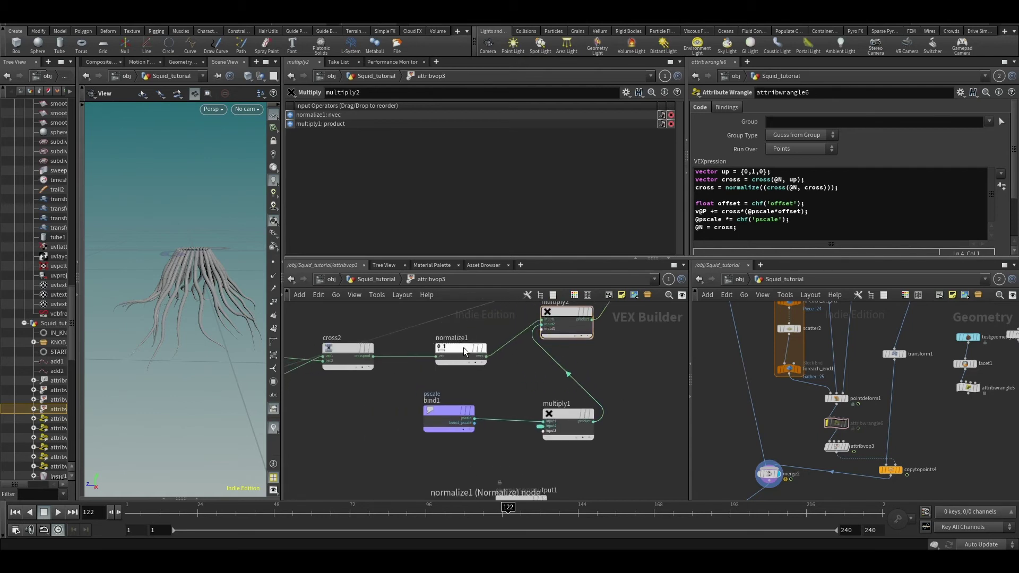
# Step: Wire normalize1's nvec output into the output node's N input
pyautogui.click(463, 347)
pyautogui.moveTo(598, 353); pyautogui.dragTo(576, 345, button='middle')
pyautogui.press('Tab')
pyautogui.write('bind')
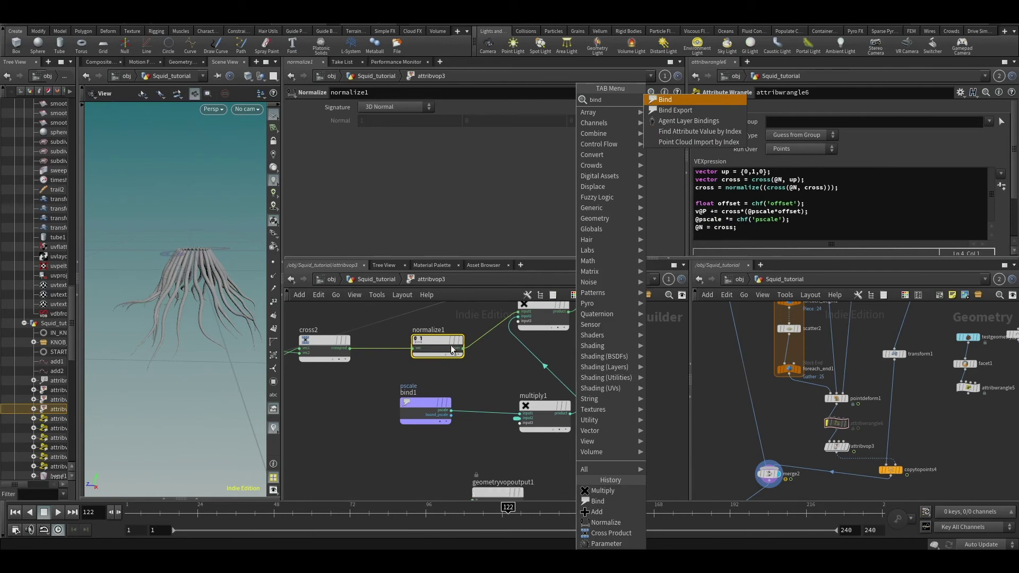
pyautogui.press('Escape')
pyautogui.scroll(-2, 462, 406)
pyautogui.moveTo(462, 406); pyautogui.dragTo(588, 343)
pyautogui.scroll(3, 582, 369)
pyautogui.moveTo(587, 343); pyautogui.dragTo(646, 464, button='middle')
pyautogui.click(656, 456)
pyautogui.click(416, 388)
# Step: Connect add1's sum to the output's P input and return to geometry level
pyautogui.moveTo(554, 374); pyautogui.dragTo(502, 371, button='middle')
pyautogui.moveTo(557, 313); pyautogui.dragTo(513, 374, button='middle')
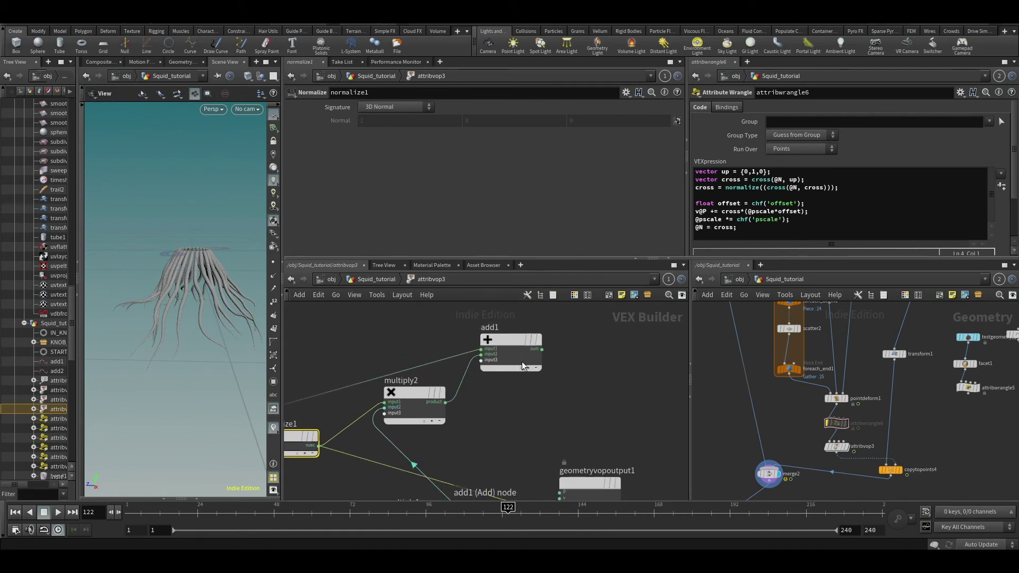
pyautogui.click(542, 349)
pyautogui.moveTo(549, 449); pyautogui.dragTo(546, 392, button='middle')
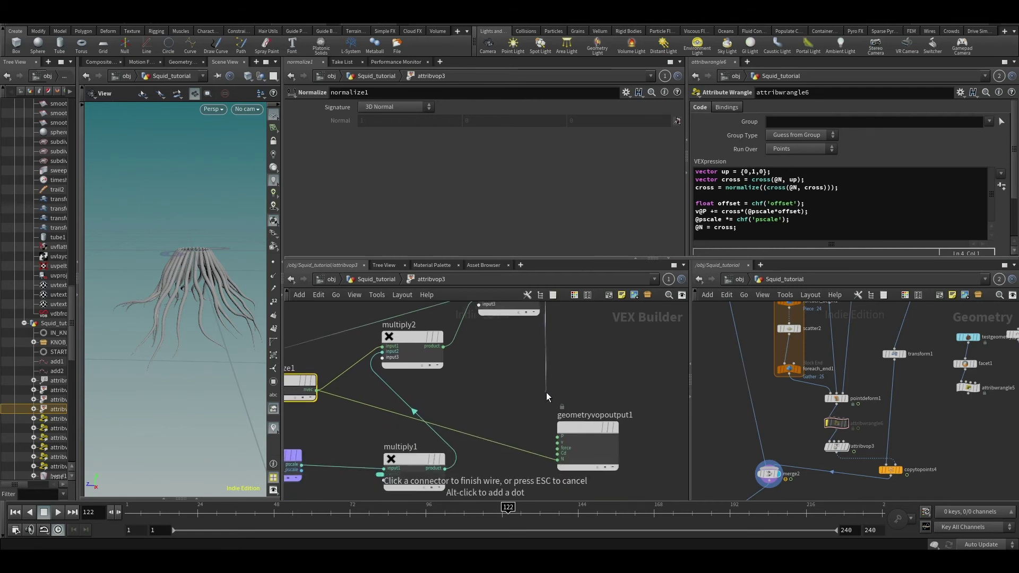
pyautogui.click(557, 436)
pyautogui.moveTo(556, 430); pyautogui.dragTo(565, 381, button='middle')
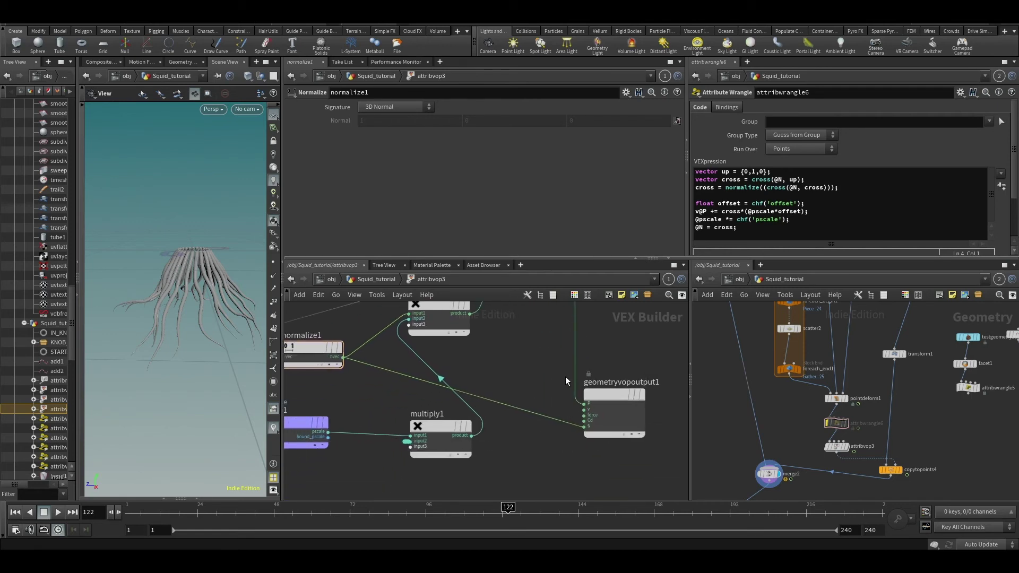
pyautogui.press('u')
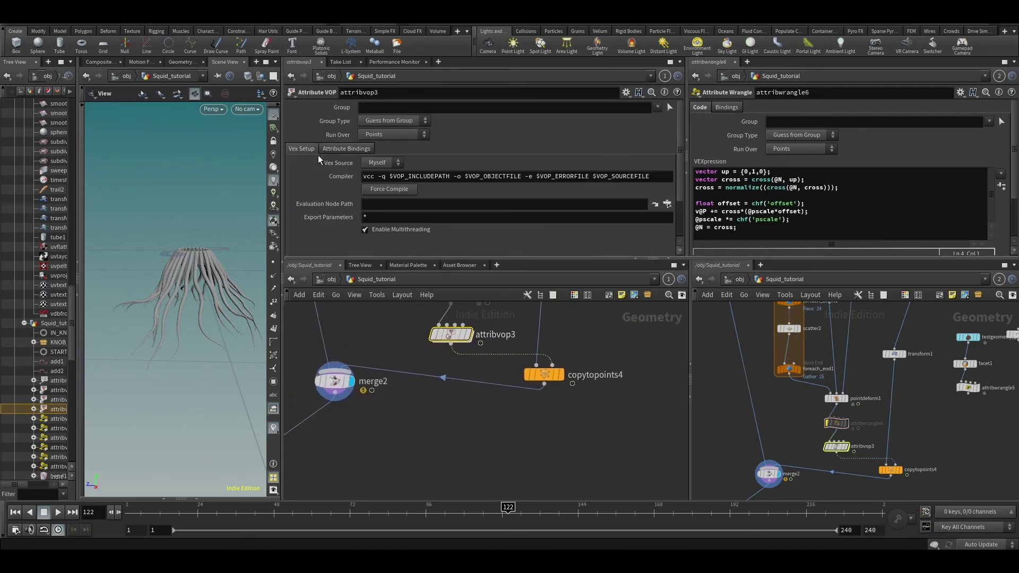
# Step: Widen the viewport and set display flags to show the merged tentacles
pyautogui.click(285, 296)
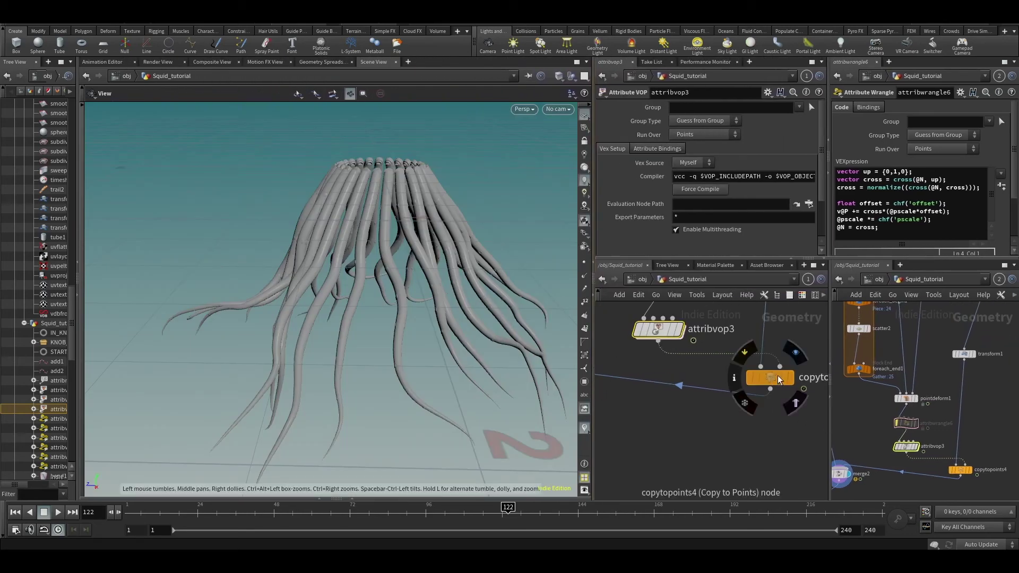
pyautogui.click(789, 375)
pyautogui.moveTo(699, 415); pyautogui.dragTo(672, 346, button='middle')
pyautogui.click(730, 332)
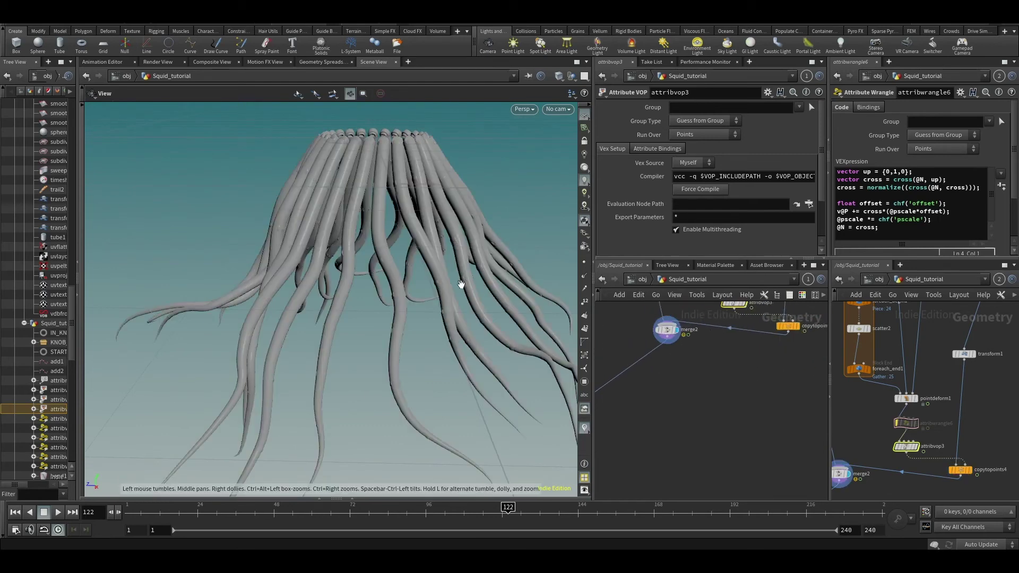
pyautogui.moveTo(466, 282); pyautogui.dragTo(439, 284)
pyautogui.scroll(-3, 819, 174)
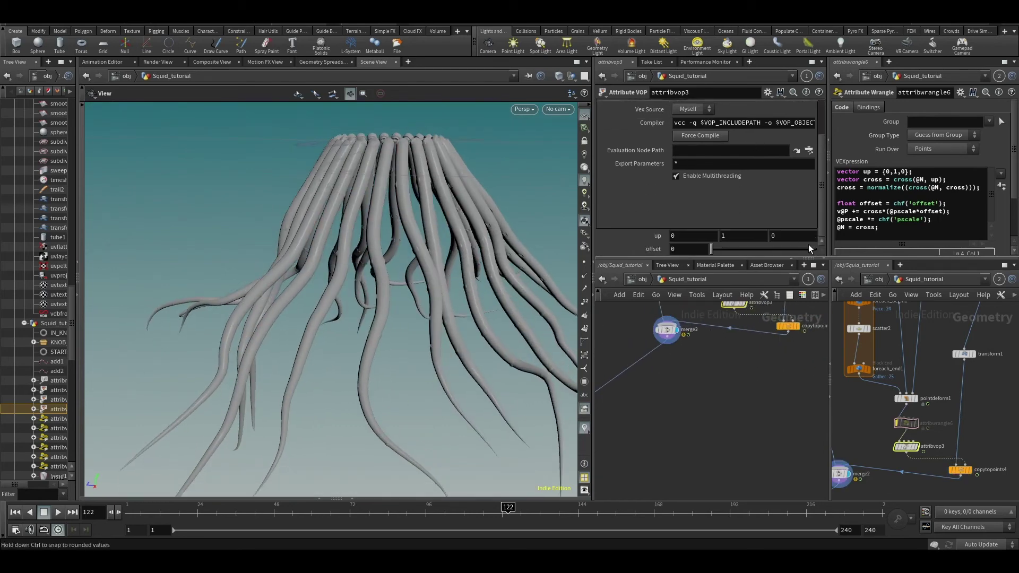
# Step: Set attribvop3's offset to 0.909 and play the animation
pyautogui.moveTo(743, 254); pyautogui.dragTo(806, 250)
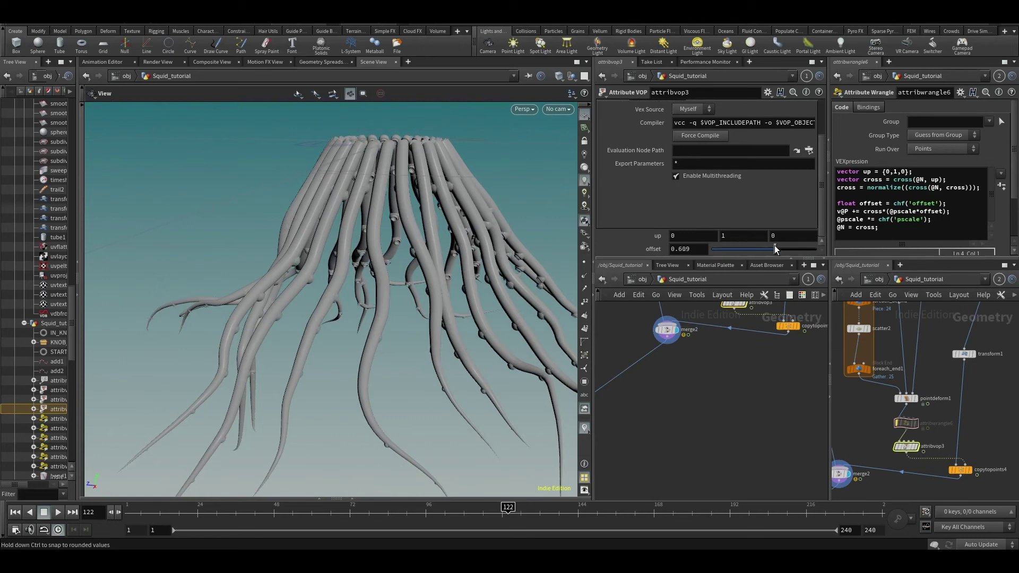
pyautogui.moveTo(531, 233); pyautogui.dragTo(377, 231)
pyautogui.scroll(3, 376, 230)
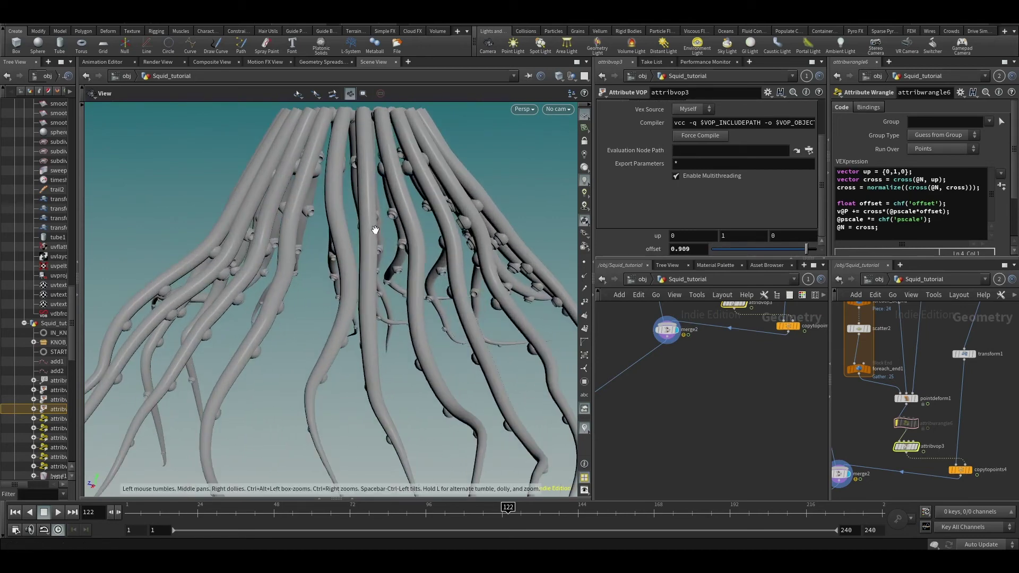
pyautogui.press('Up')
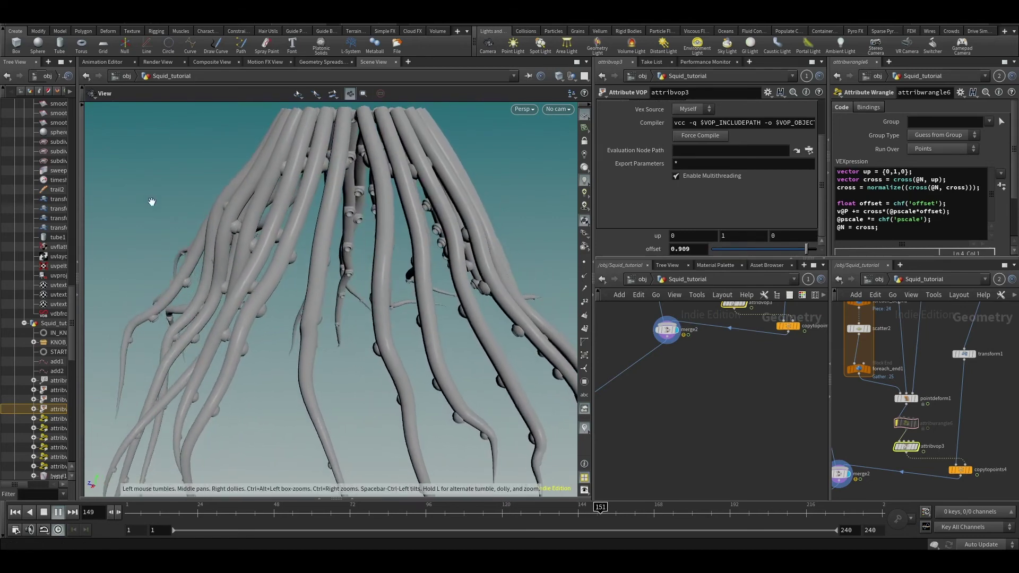
pyautogui.scroll(3, 698, 381)
pyautogui.moveTo(703, 360)
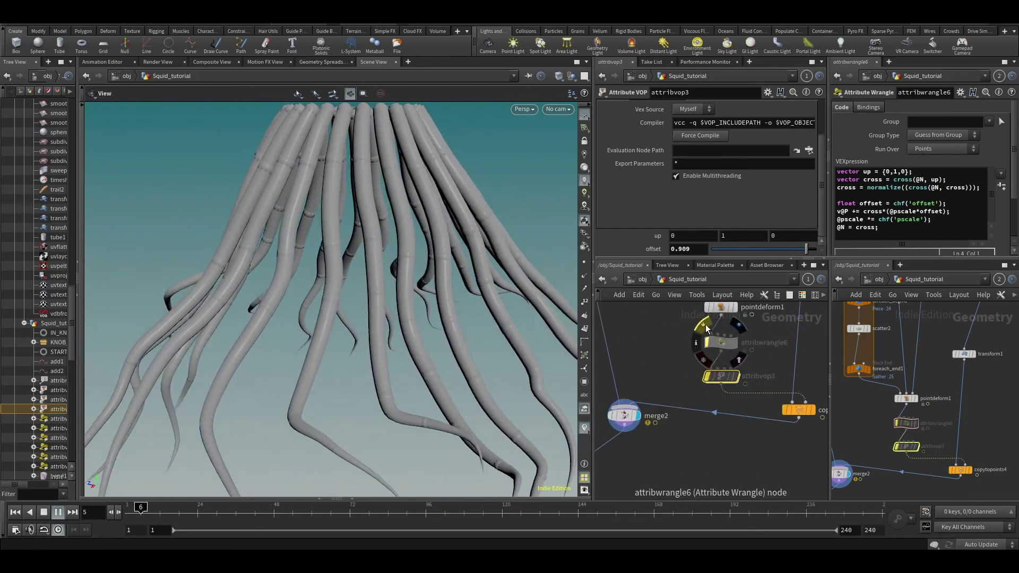
# Step: Re-enable the attribwrangle6 wrangle and rename it cross_offset_wrangle
pyautogui.click(698, 325)
pyautogui.moveTo(717, 472); pyautogui.dragTo(686, 496, button='middle')
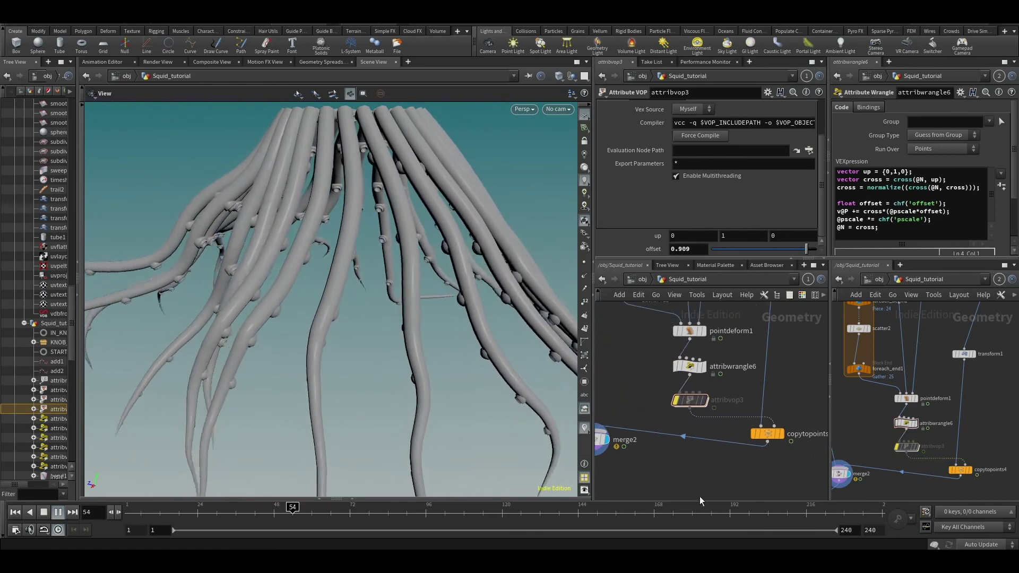
pyautogui.doubleClick(741, 364)
pyautogui.write('cross_o')
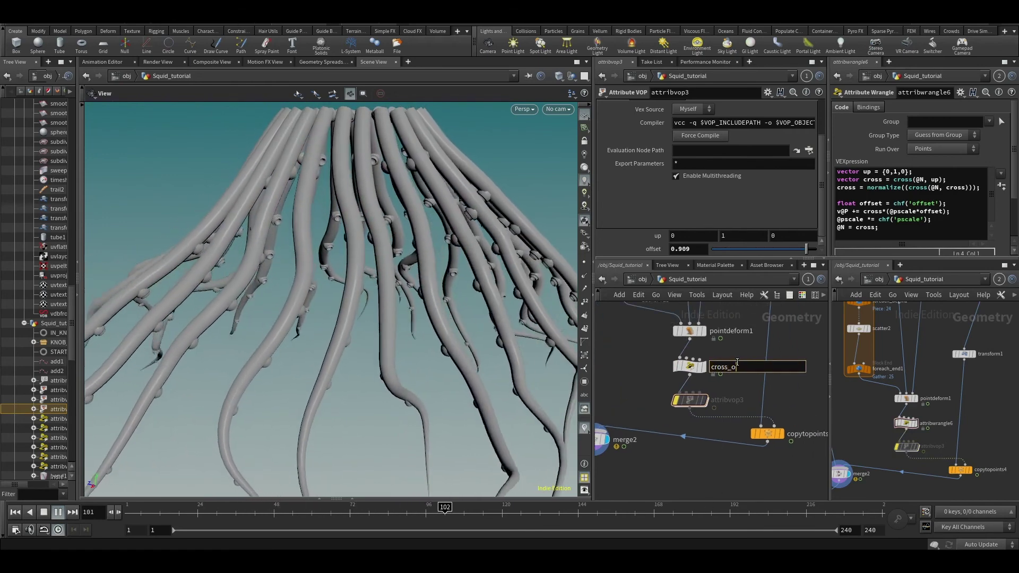
pyautogui.write('fsset_wrangle')
pyautogui.press('Return')
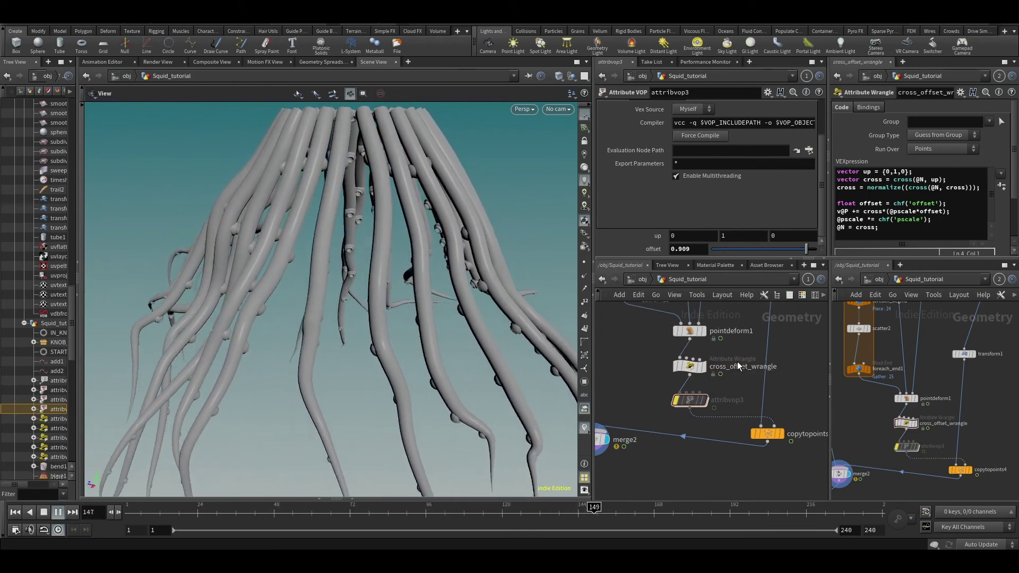
# Step: Rename the Attribute VOP node to cross_offset_vop
pyautogui.doubleClick(725, 400)
pyautogui.write('c')
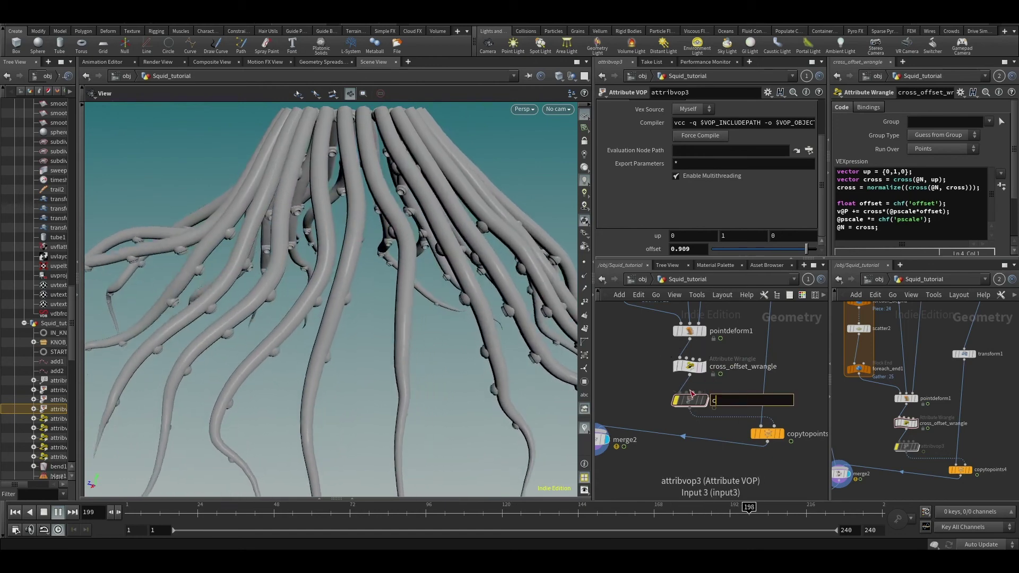
pyautogui.write('ross_offset_')
pyautogui.write('vop')
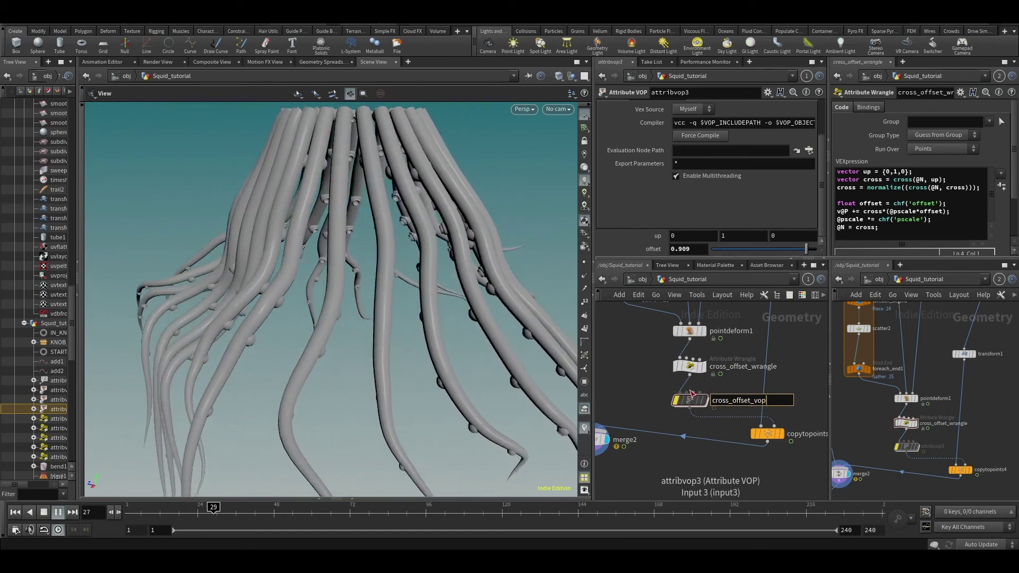
pyautogui.press('Return')
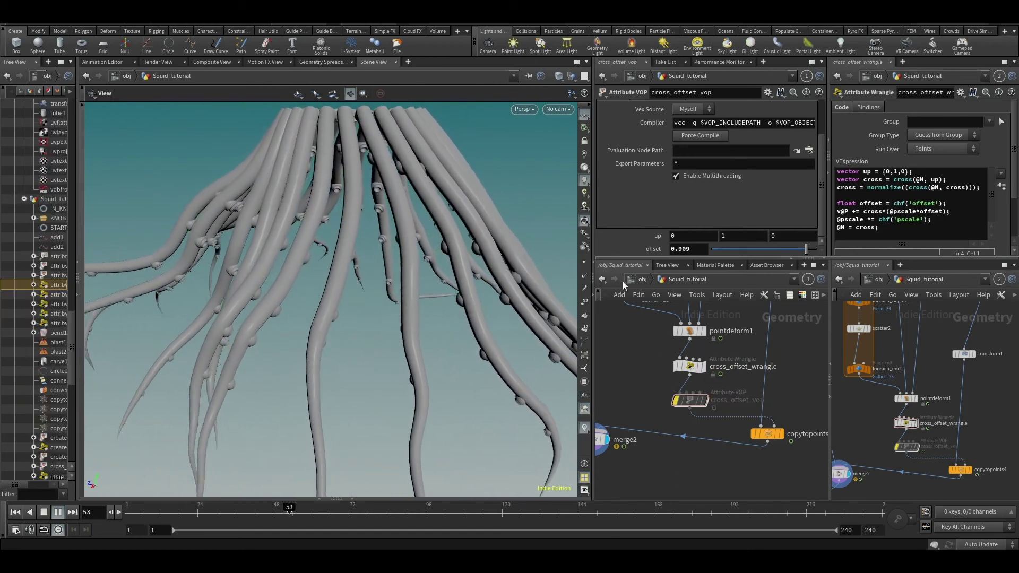
# Step: Stop playback at frame 109 and save the scene as Squid_v001
pyautogui.click(467, 522)
pyautogui.hotkey('ctrl', 's')
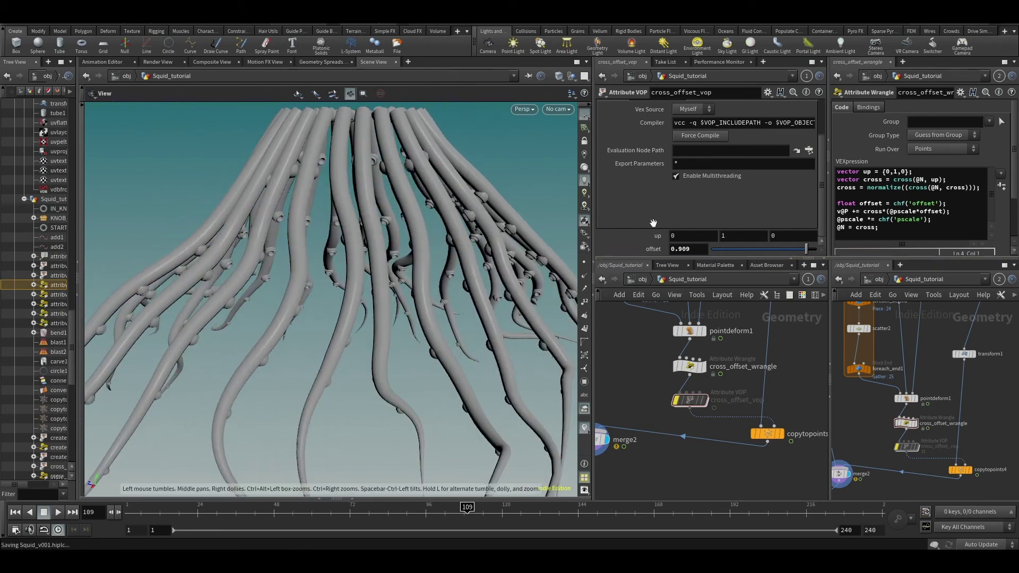
pyautogui.click(936, 196)
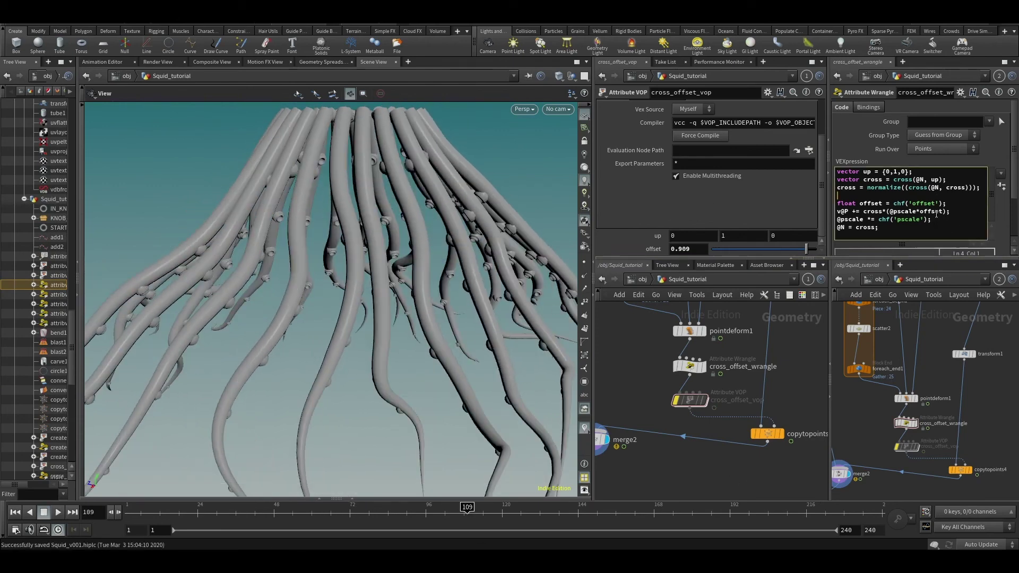
# Step: Inspect cross_offset_vop full-screen, moving geometryvopoutput1 up and right, then return to Squid_tutorial
pyautogui.doubleClick(689, 400)
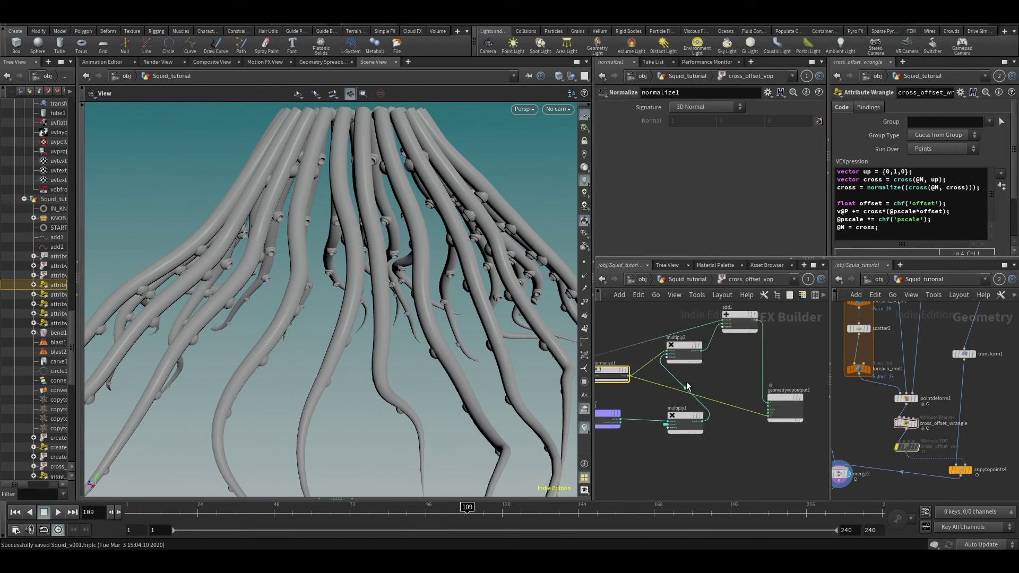
pyautogui.hotkey('ctrl', 'b')
pyautogui.scroll(2, 637, 319)
pyautogui.moveTo(619, 306); pyautogui.dragTo(759, 263)
pyautogui.moveTo(628, 364); pyautogui.dragTo(727, 355, button='middle')
pyautogui.press('u')
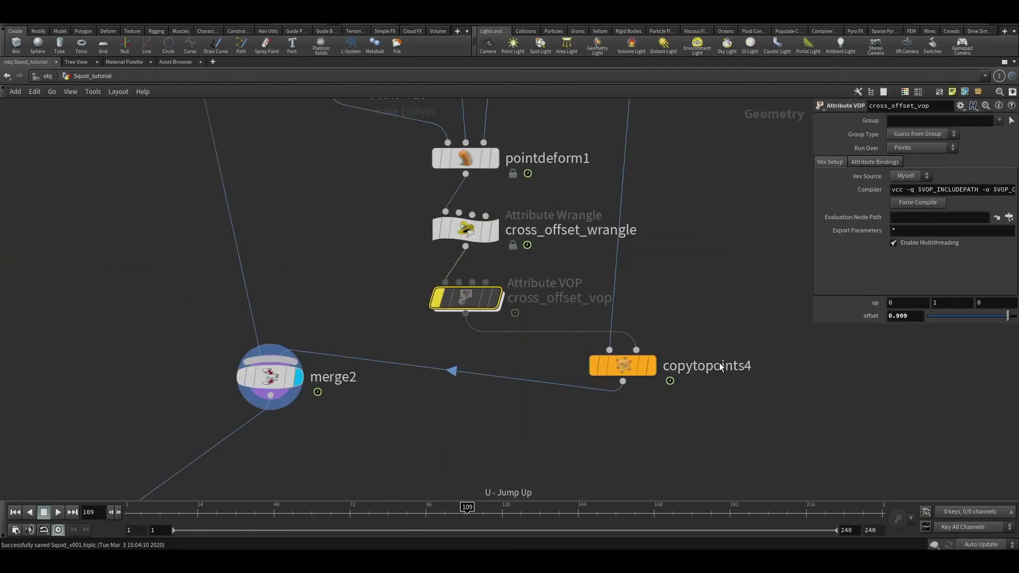
pyautogui.hotkey('ctrl', 'b')
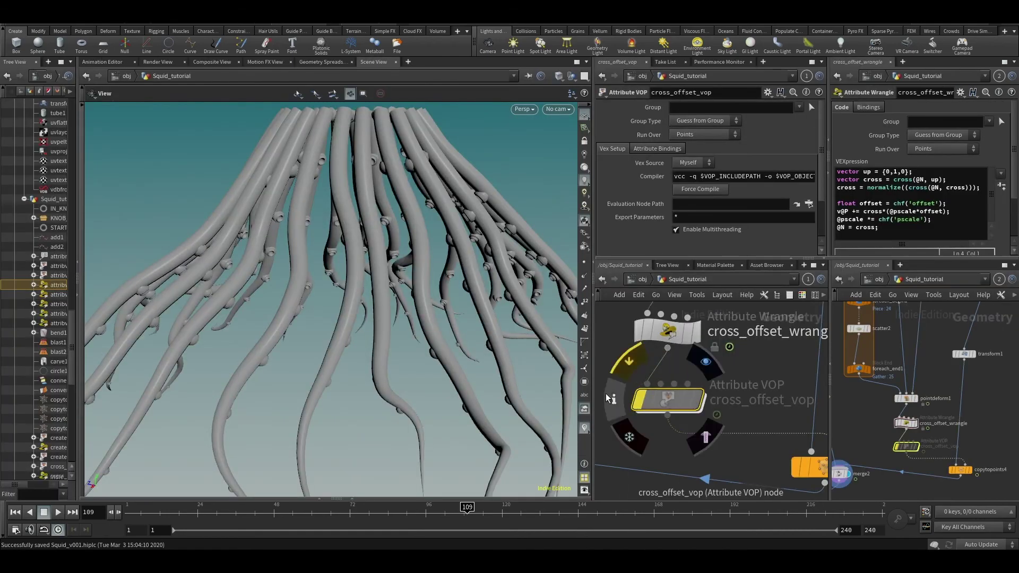
# Step: Re-enter cross_offset_vop beside the wrangle code, hide the tree and viewport, and enlarge the network pane
pyautogui.moveTo(594, 384); pyautogui.dragTo(279, 384)
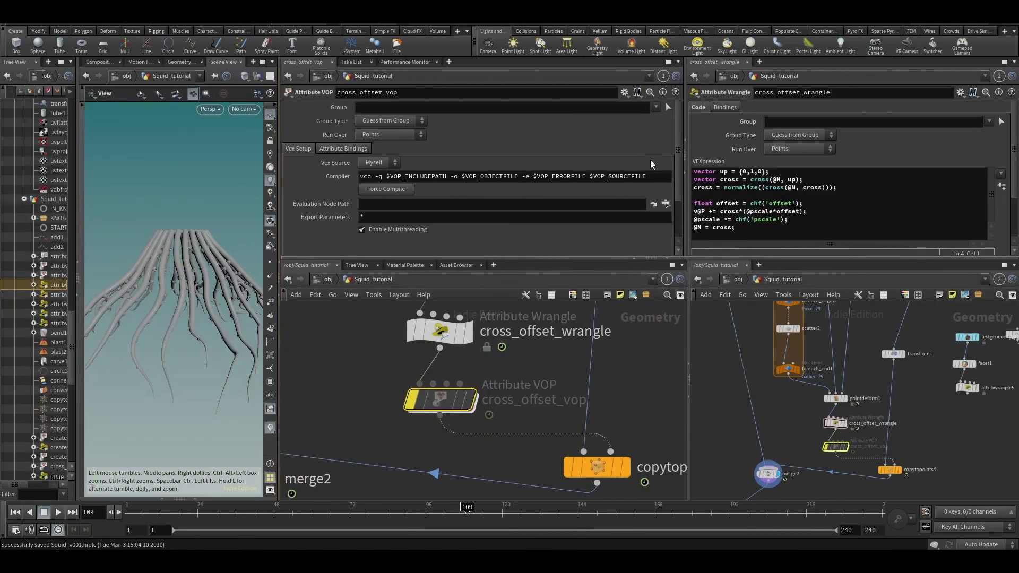
pyautogui.doubleClick(440, 399)
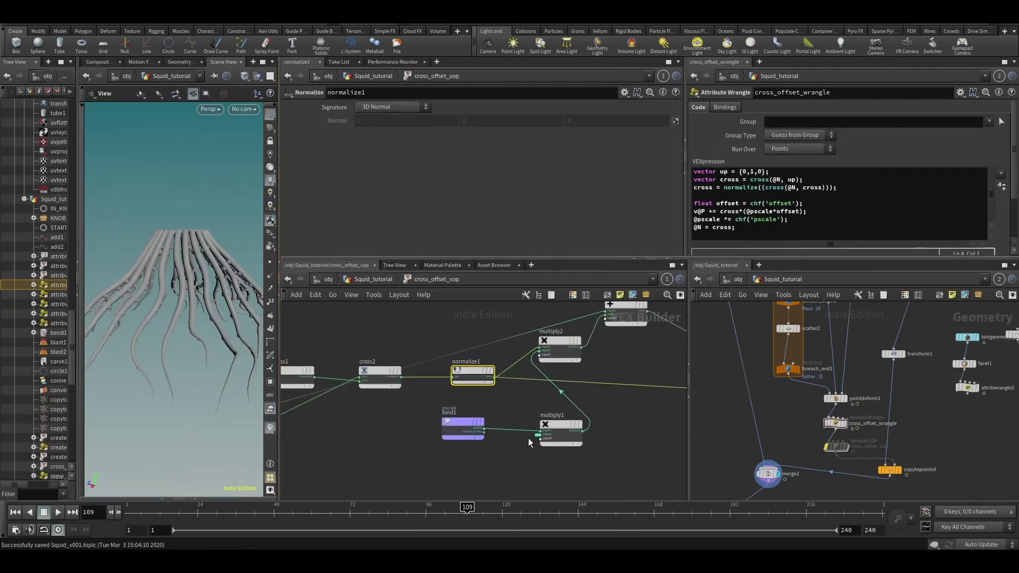
pyautogui.click(276, 262)
pyautogui.moveTo(693, 259); pyautogui.dragTo(530, 315)
pyautogui.scroll(2, 144, 382)
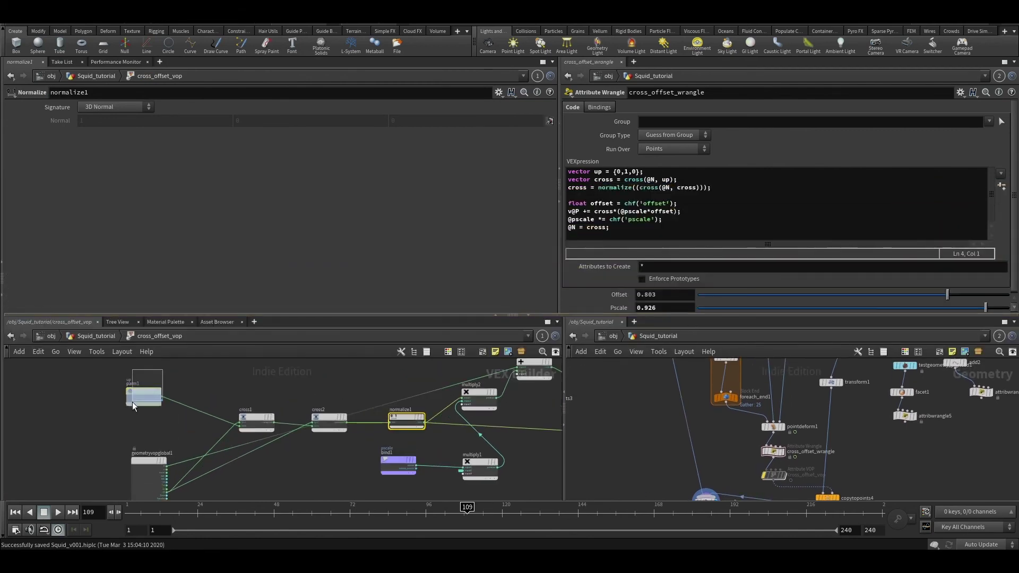
# Step: Match parm1 and cross1 to the wrangle's up vector and normalize lines
pyautogui.moveTo(132, 401); pyautogui.dragTo(133, 402)
pyautogui.moveTo(648, 171); pyautogui.dragTo(420, 173)
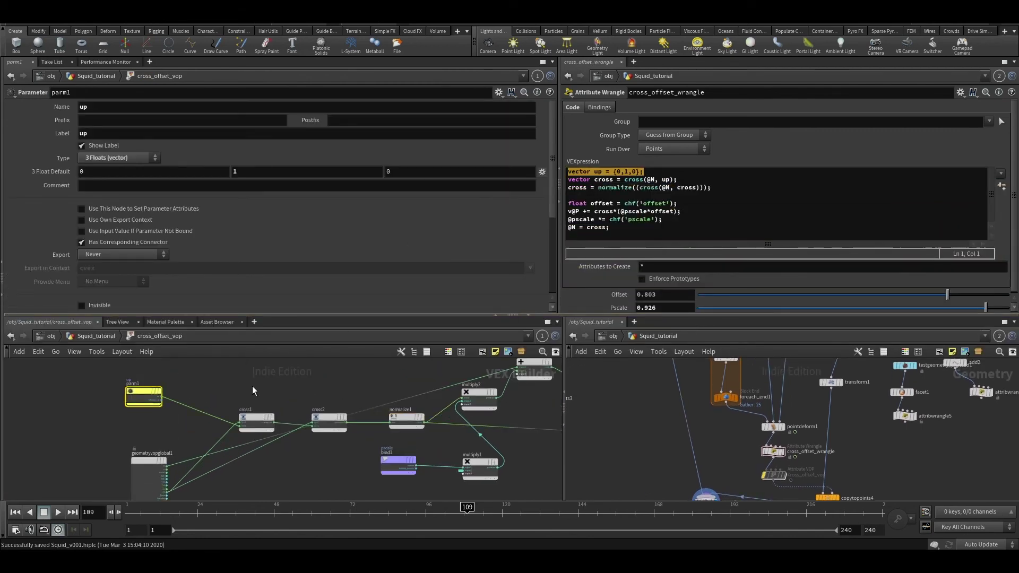
pyautogui.click(256, 419)
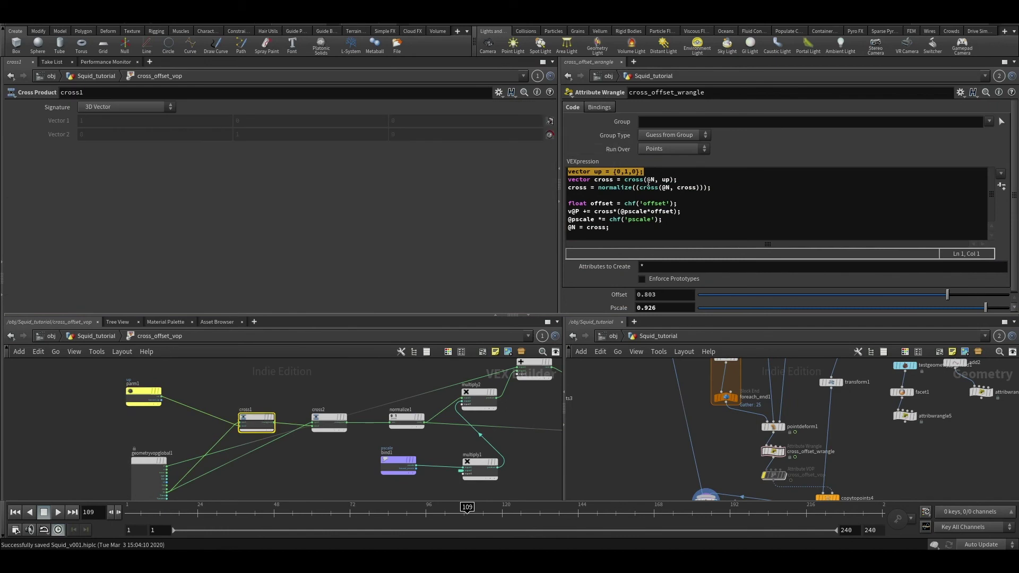
pyautogui.scroll(3, 266, 374)
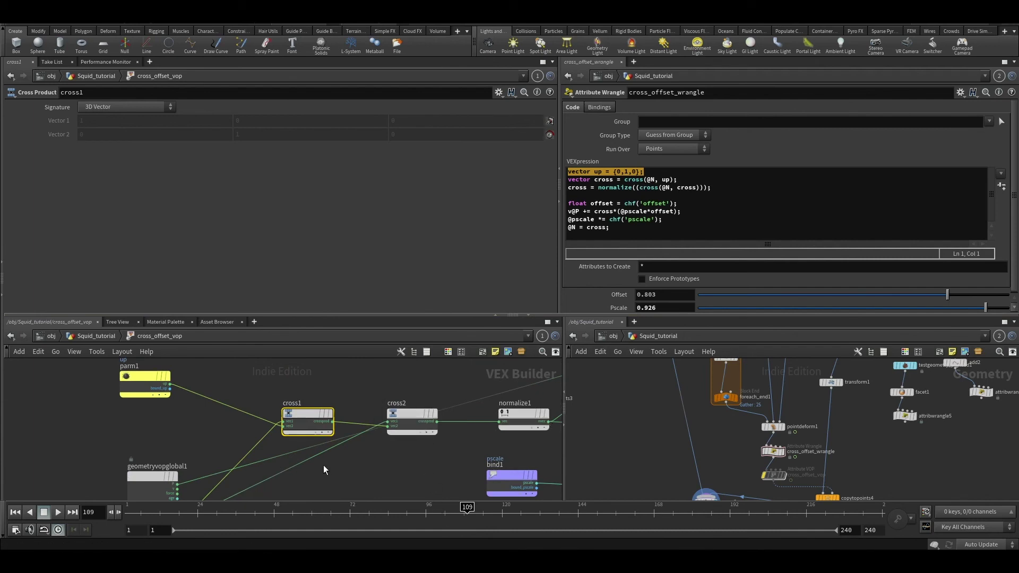
pyautogui.moveTo(607, 193); pyautogui.dragTo(621, 192)
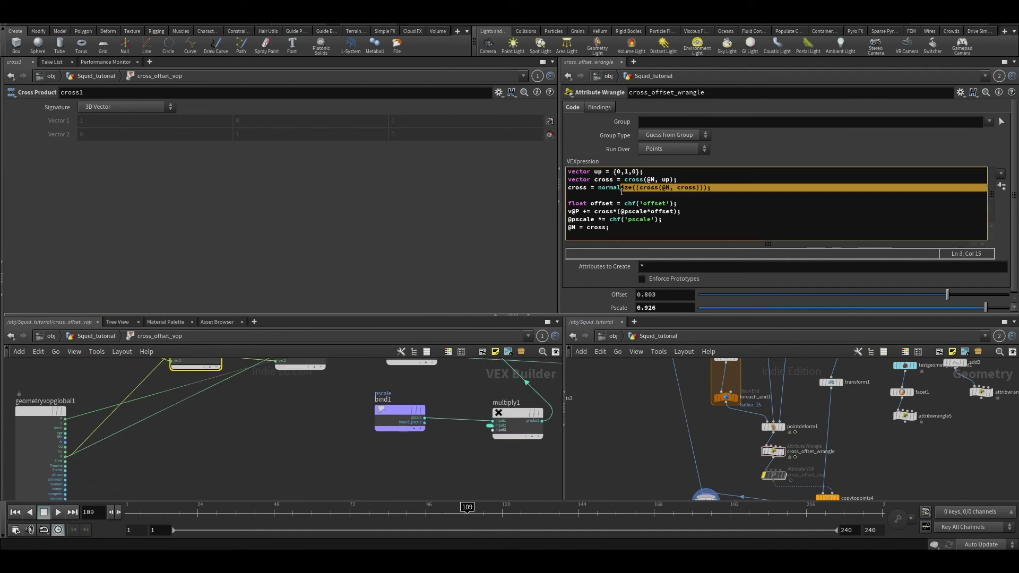
# Step: Inspect multiply1 and multiply2 inputs, panning through add1 to geometryvopoutput1
pyautogui.moveTo(330, 413); pyautogui.dragTo(424, 425, button='middle')
pyautogui.click(425, 459)
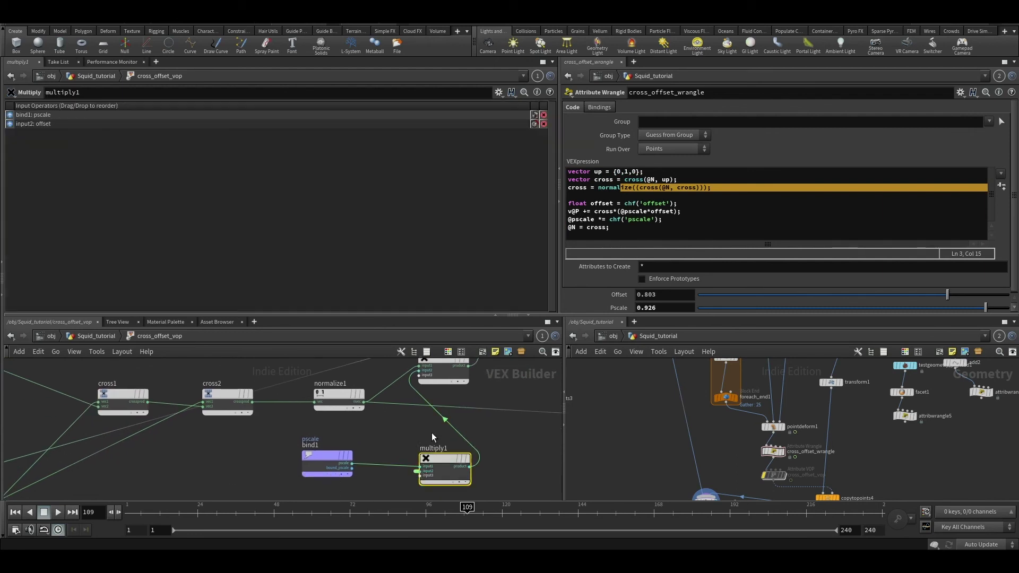
pyautogui.moveTo(471, 429); pyautogui.dragTo(450, 454, button='middle')
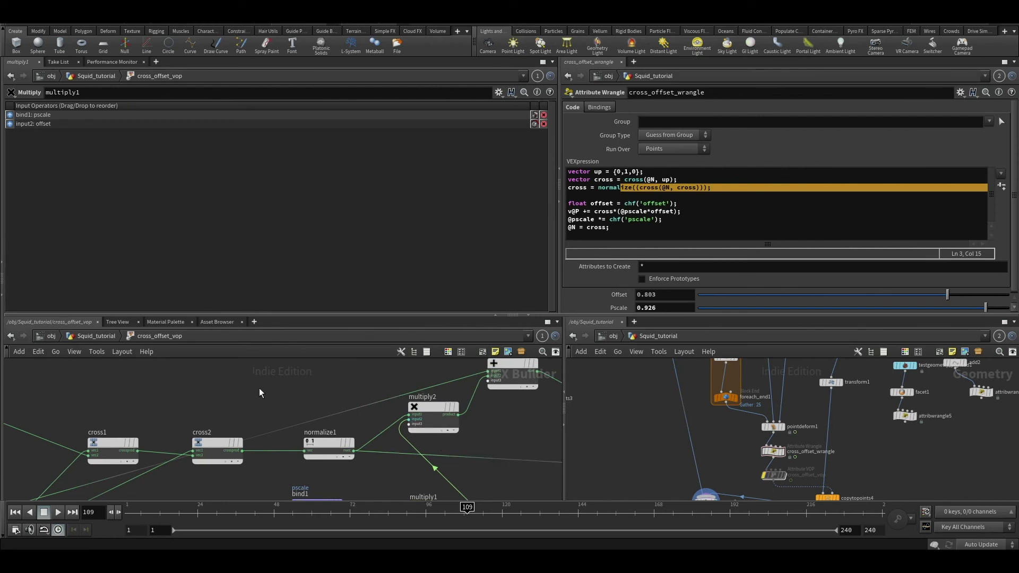
pyautogui.moveTo(525, 418); pyautogui.dragTo(498, 381, button='middle')
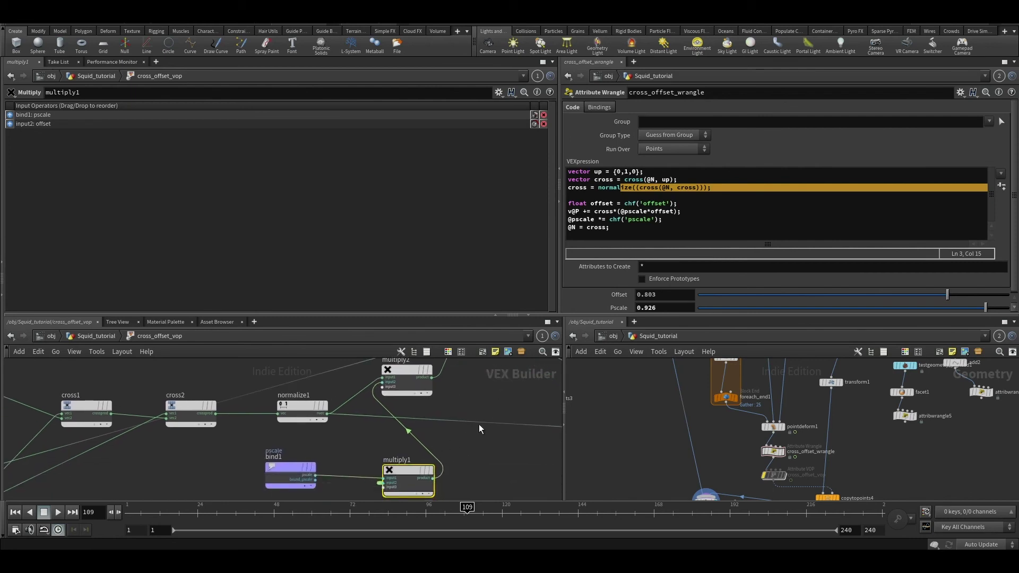
pyautogui.moveTo(476, 433); pyautogui.dragTo(472, 457, button='middle')
pyautogui.click(402, 393)
pyautogui.moveTo(401, 393); pyautogui.dragTo(426, 416, button='middle')
pyautogui.moveTo(263, 410); pyautogui.dragTo(422, 397, button='middle')
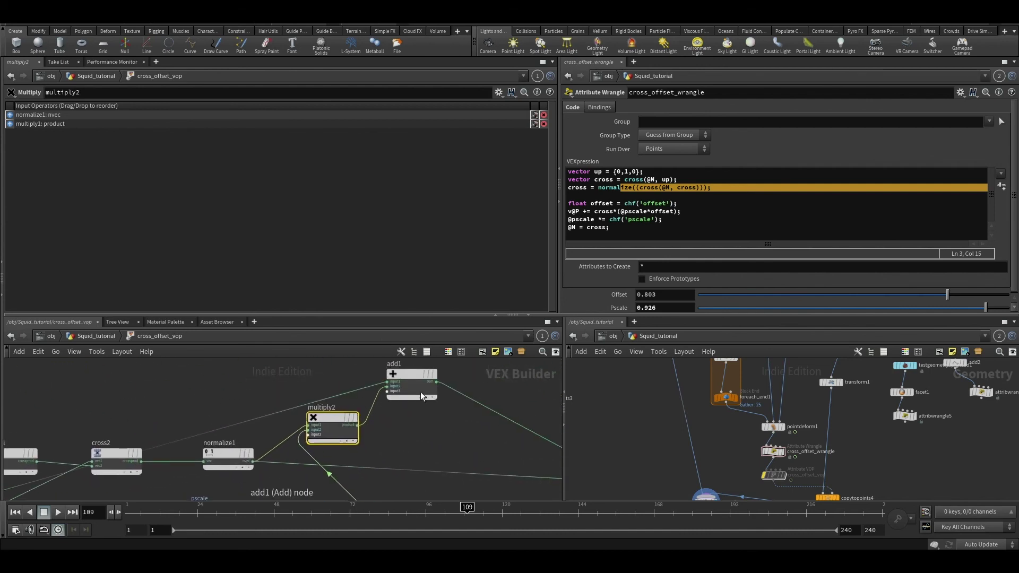
pyautogui.moveTo(473, 460); pyautogui.dragTo(390, 403, button='middle')
# Step: Nudge normalize1 down-right, then restore the tree view and widen the Scene View viewport
pyautogui.moveTo(221, 396); pyautogui.dragTo(239, 420, button='middle')
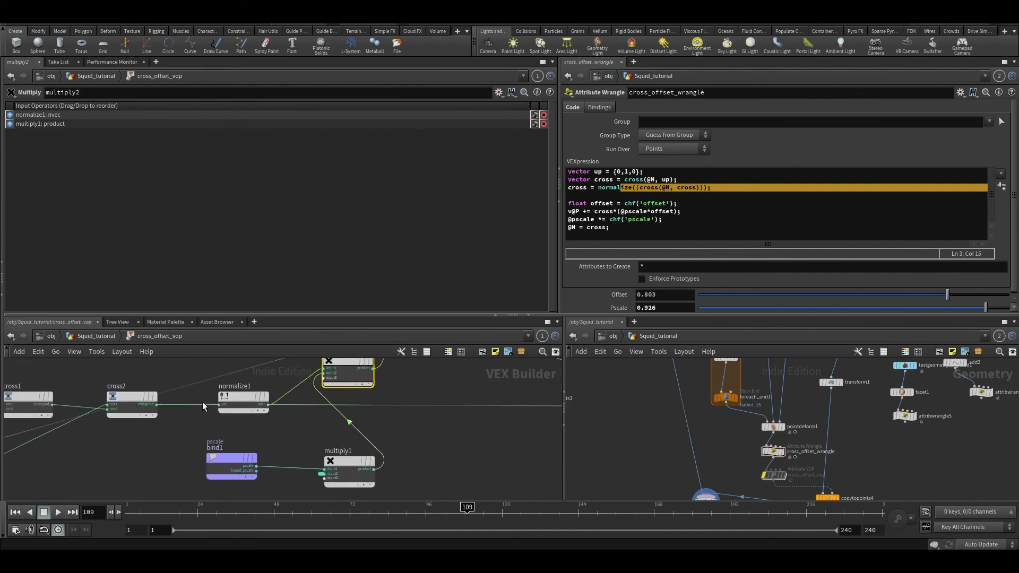
pyautogui.moveTo(233, 394); pyautogui.dragTo(239, 400)
pyautogui.moveTo(437, 425); pyautogui.dragTo(242, 455, button='middle')
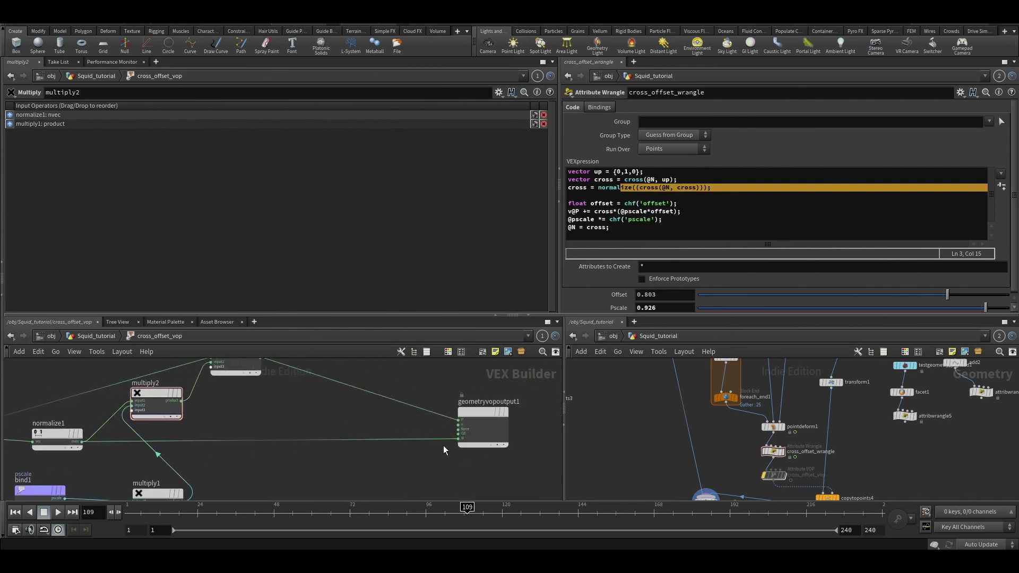
pyautogui.scroll(3, 443, 446)
pyautogui.scroll(-3, 394, 476)
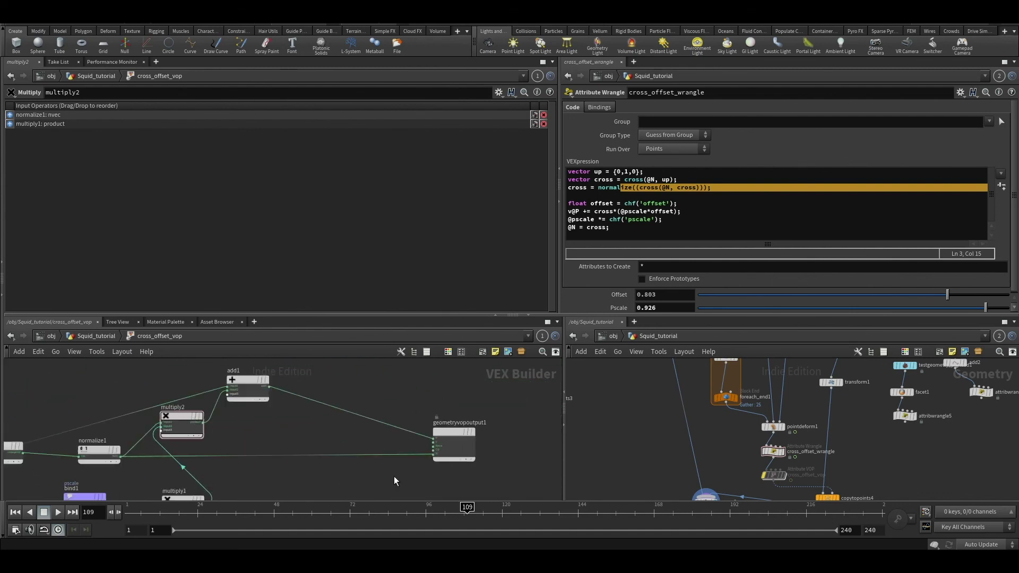
pyautogui.scroll(-2, 391, 476)
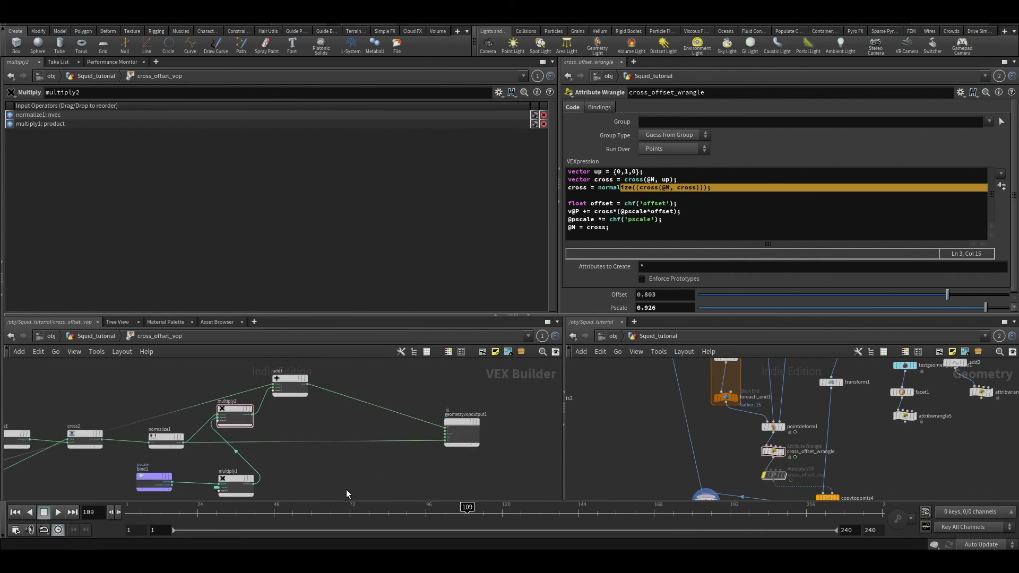
pyautogui.click(2, 386)
pyautogui.moveTo(278, 386); pyautogui.dragTo(537, 388)
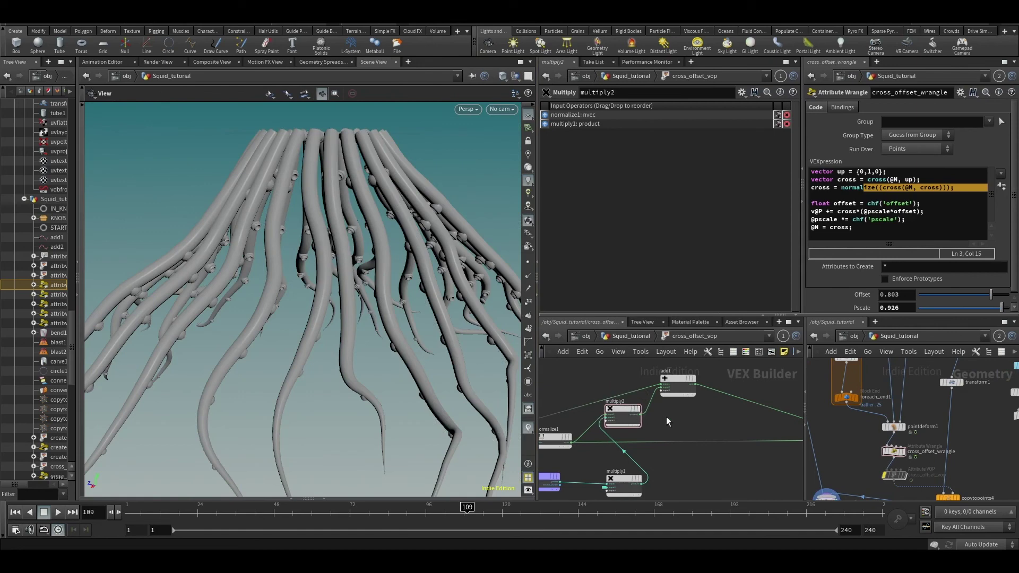
# Step: Return to the Squid_tutorial level and save the scene
pyautogui.press('u')
pyautogui.scroll(3, 700, 370)
pyautogui.hotkey('ctrl', 's')
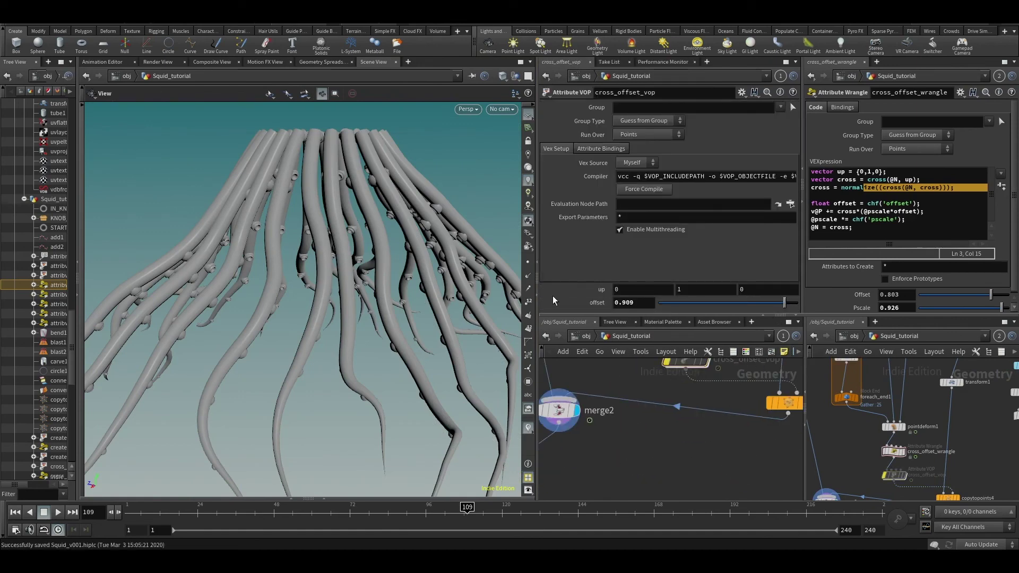
# Step: Tumble the viewport around the squid's tentacles
pyautogui.moveTo(420, 329); pyautogui.dragTo(273, 288)
pyautogui.scroll(-5, 353, 270)
pyautogui.scroll(5, 390, 251)
pyautogui.scroll(5, 291, 286)
pyautogui.scroll(-5, 292, 287)
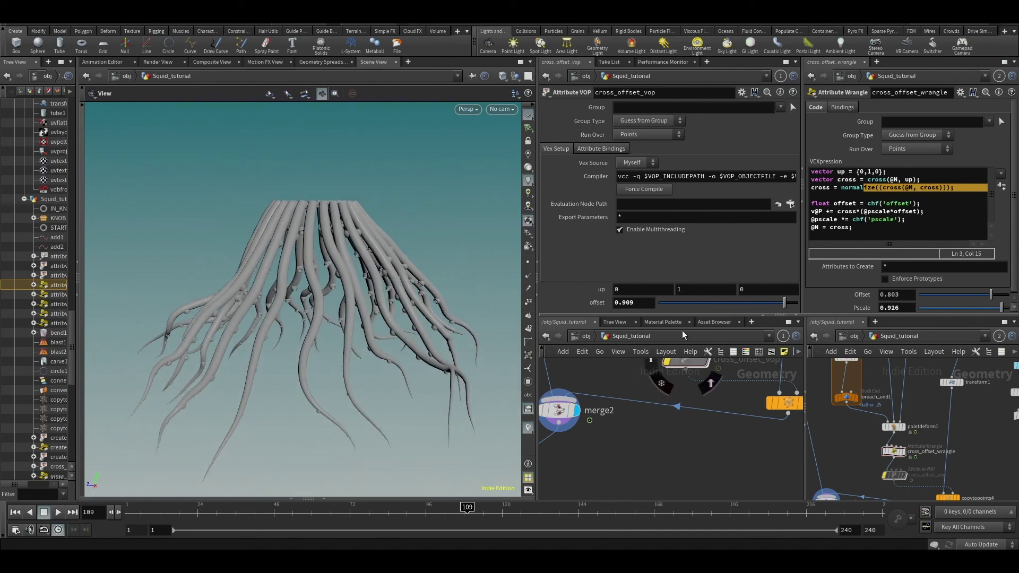
# Step: Enlarge the network editor, then orbit down into the tentacle ring and to a low side view
pyautogui.moveTo(662, 314); pyautogui.dragTo(650, 237)
pyautogui.moveTo(638, 334); pyautogui.dragTo(597, 466, button='middle')
pyautogui.scroll(-5, 581, 406)
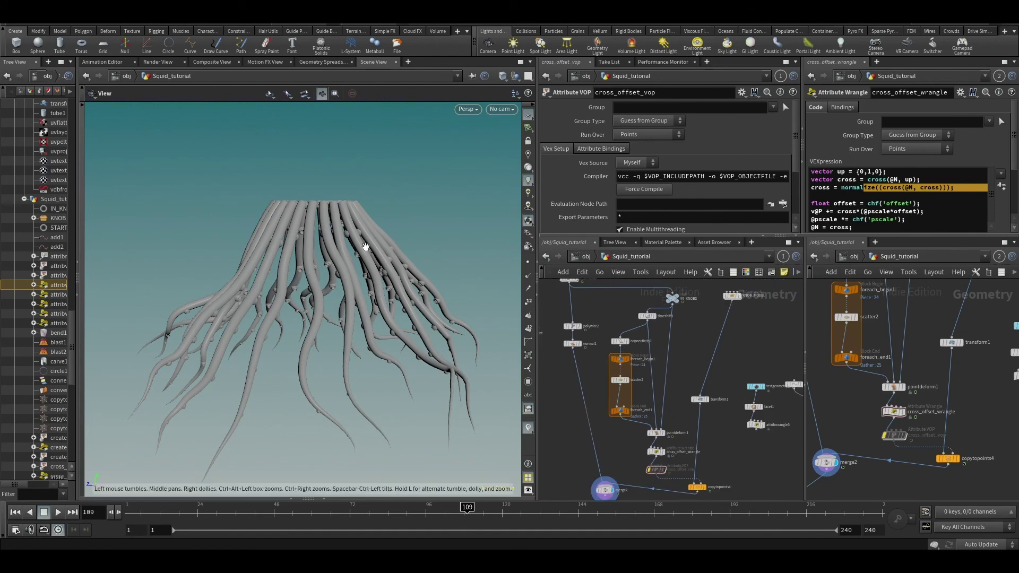
pyautogui.moveTo(375, 212); pyautogui.dragTo(326, 409)
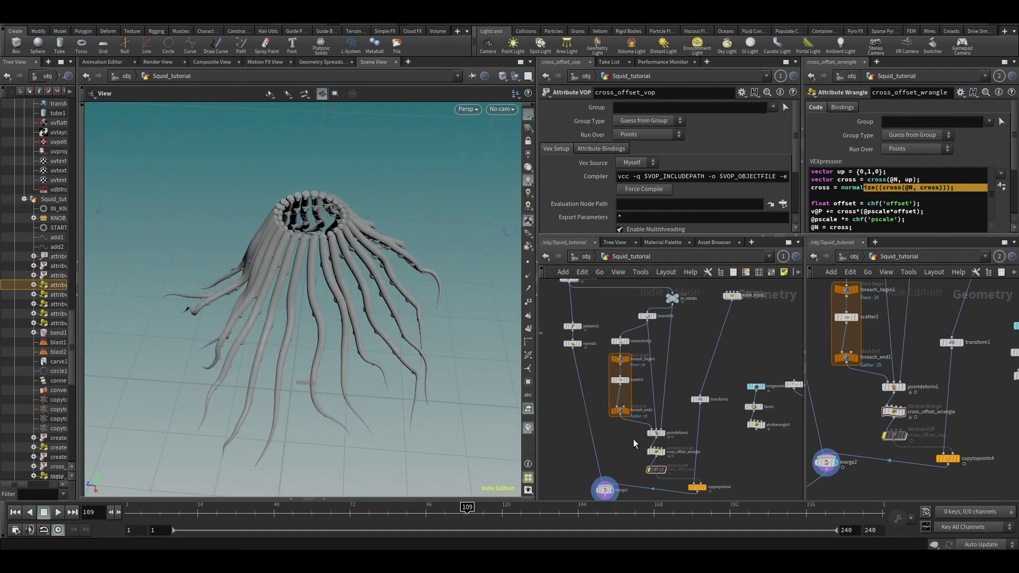
pyautogui.scroll(5, 633, 438)
pyautogui.scroll(-3, 690, 419)
pyautogui.moveTo(311, 282); pyautogui.dragTo(348, 257)
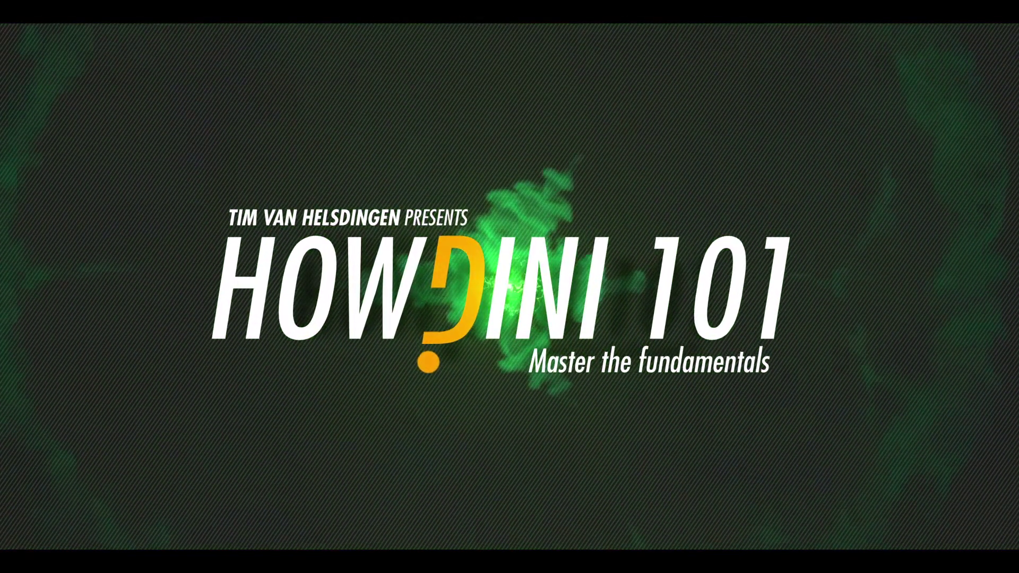